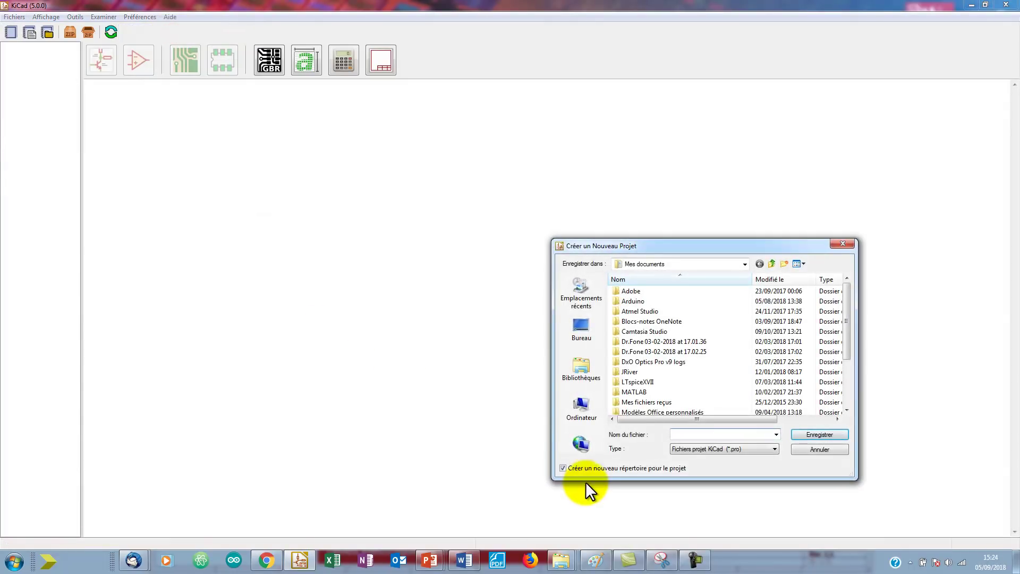
# Browse to the ER1 folder on the Reseau_IUT (U:) network drive as the new project's location
pyautogui.click(583, 406)
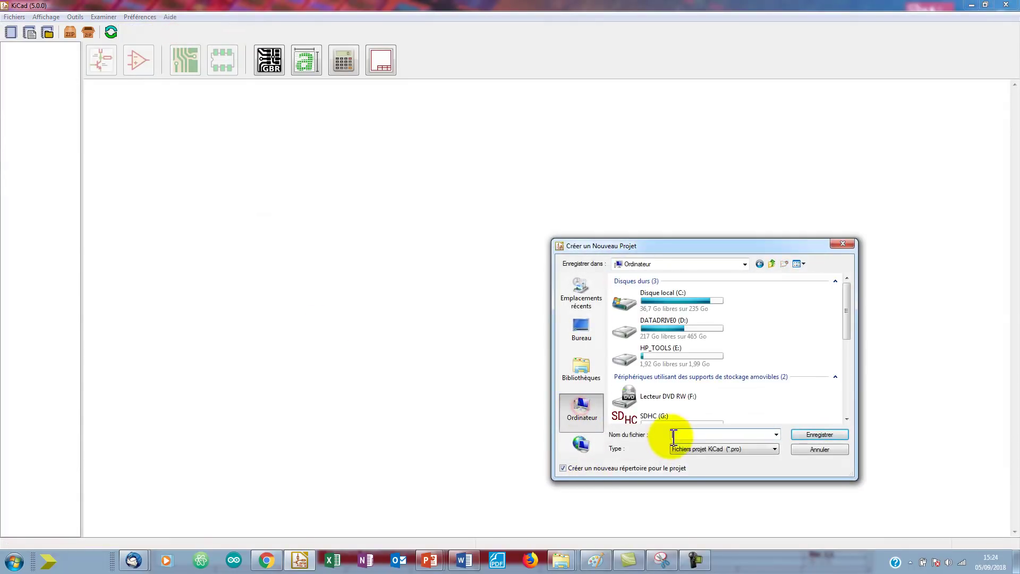
pyautogui.moveTo(846, 330); pyautogui.dragTo(843, 402)
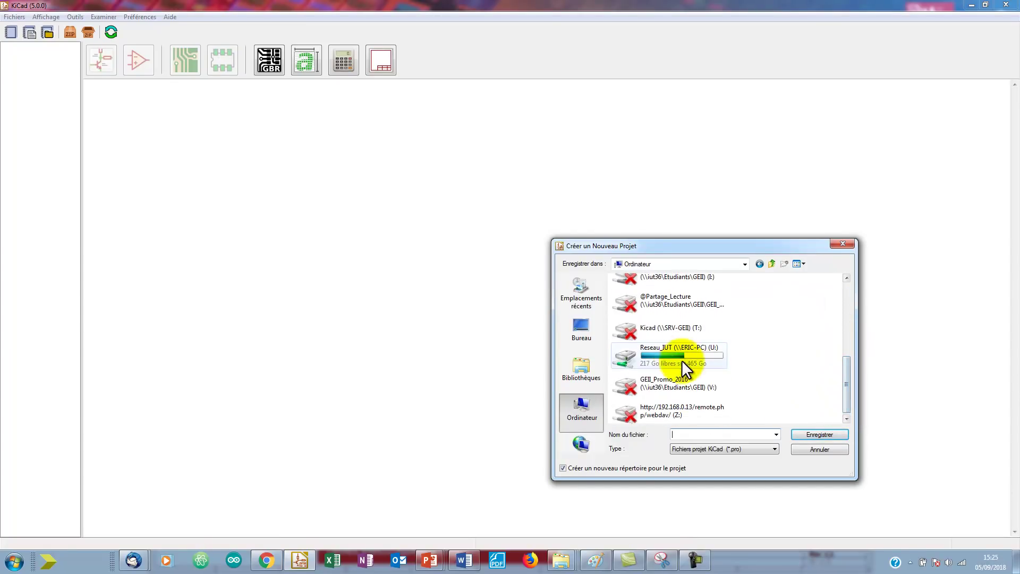
pyautogui.doubleClick(669, 355)
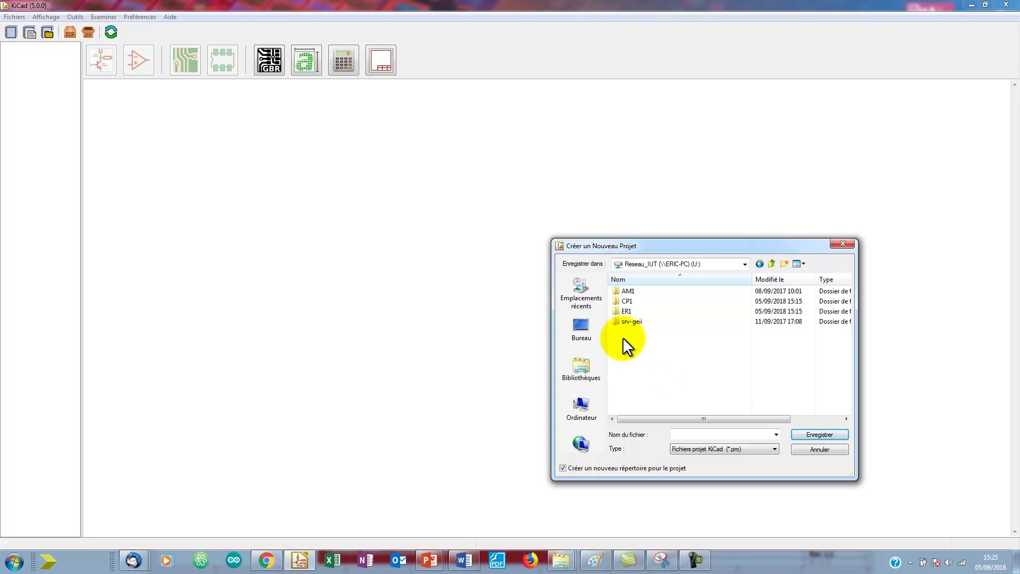
pyautogui.doubleClick(624, 310)
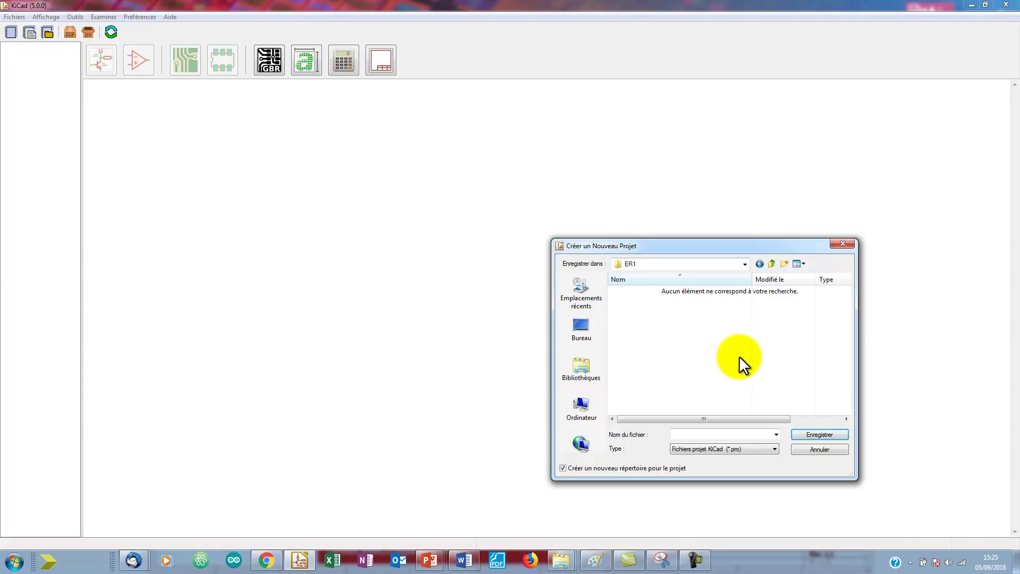
# Create a folder named DetecteurPresence inside ER1 and copy its name for reuse
pyautogui.click(784, 262)
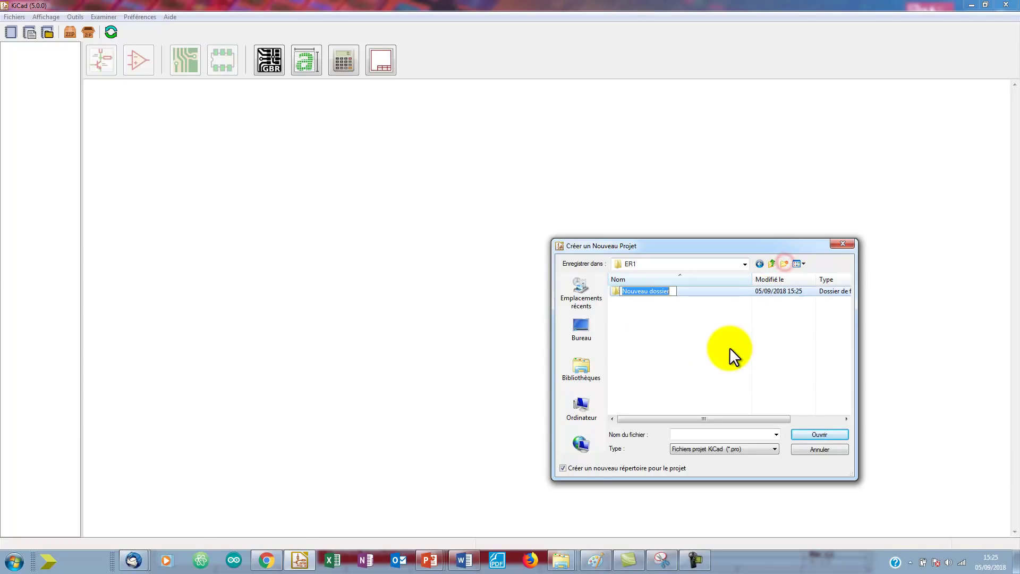
pyautogui.write('DetecteurPresence')
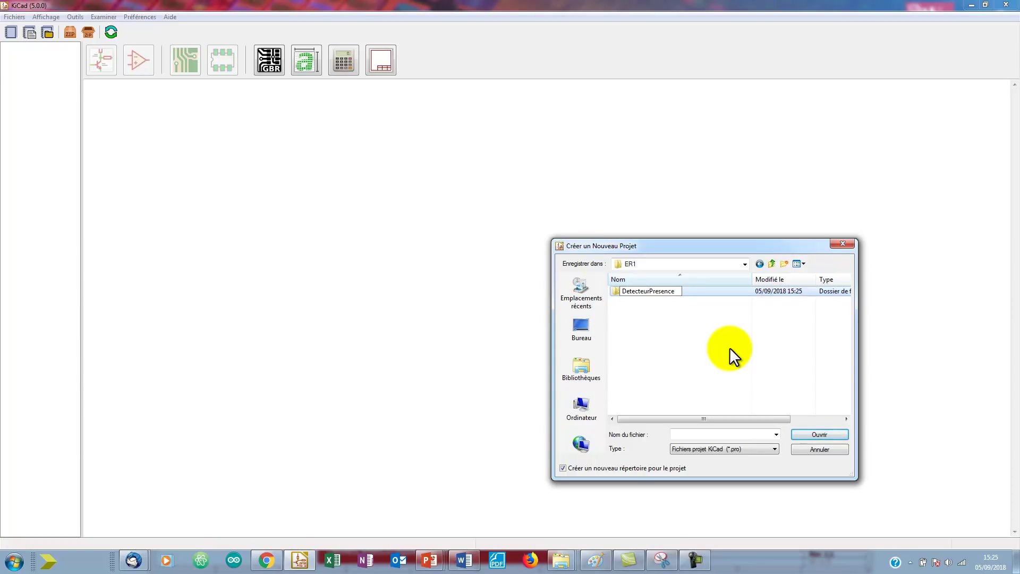
pyautogui.hotkey('shift', 'Left')
pyautogui.hotkey('shift', 'Left')
pyautogui.hotkey('shift', 'Left')
pyautogui.hotkey('shift', 'Left')
pyautogui.hotkey('shift', 'Left')
pyautogui.hotkey('shift', 'Left')
pyautogui.hotkey('shift', 'Left')
pyautogui.hotkey('shift', 'Left')
pyautogui.hotkey('shift', 'Left')
pyautogui.hotkey('shift', 'Left')
pyautogui.hotkey('shift', 'Left')
pyautogui.hotkey('shift', 'Left')
pyautogui.hotkey('shift', 'Left')
pyautogui.hotkey('shift', 'Left')
pyautogui.hotkey('shift', 'Left')
pyautogui.hotkey('shift', 'Left')
pyautogui.hotkey('shift', 'Left')
pyautogui.hotkey('ctrl', 'c')
pyautogui.click(729, 347)
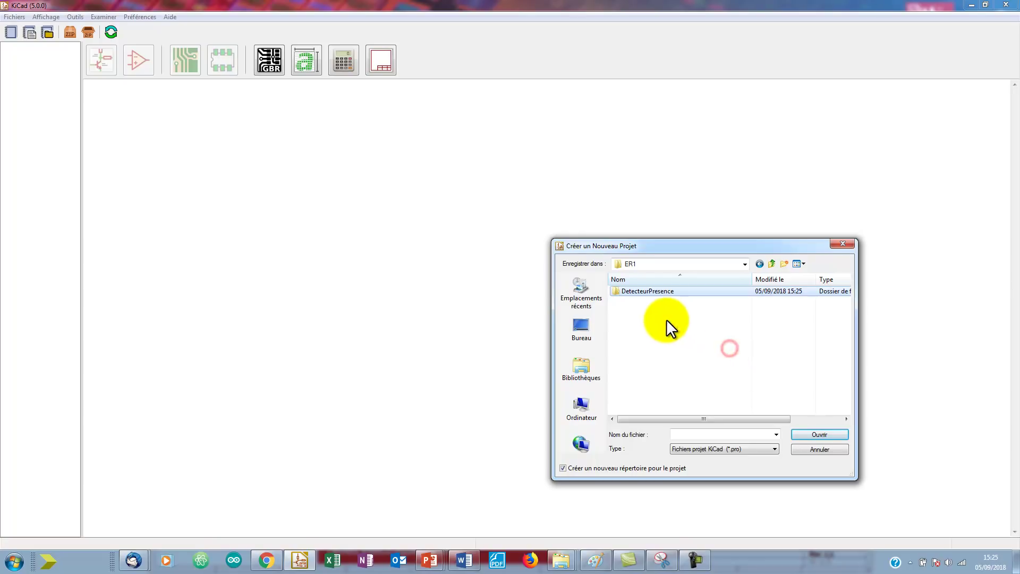
# Save the new KiCad project as DetecteurPresence inside the DetecteurPresence folder, reusing the copied name
pyautogui.click(648, 292)
pyautogui.doubleClick(648, 292)
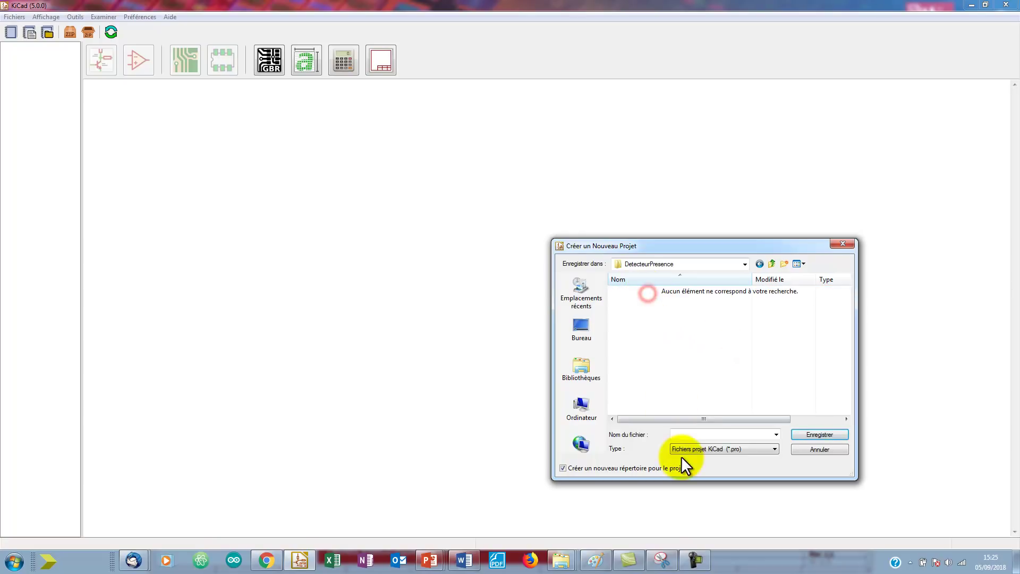
pyautogui.click(705, 435)
pyautogui.hotkey('ctrl', 'v')
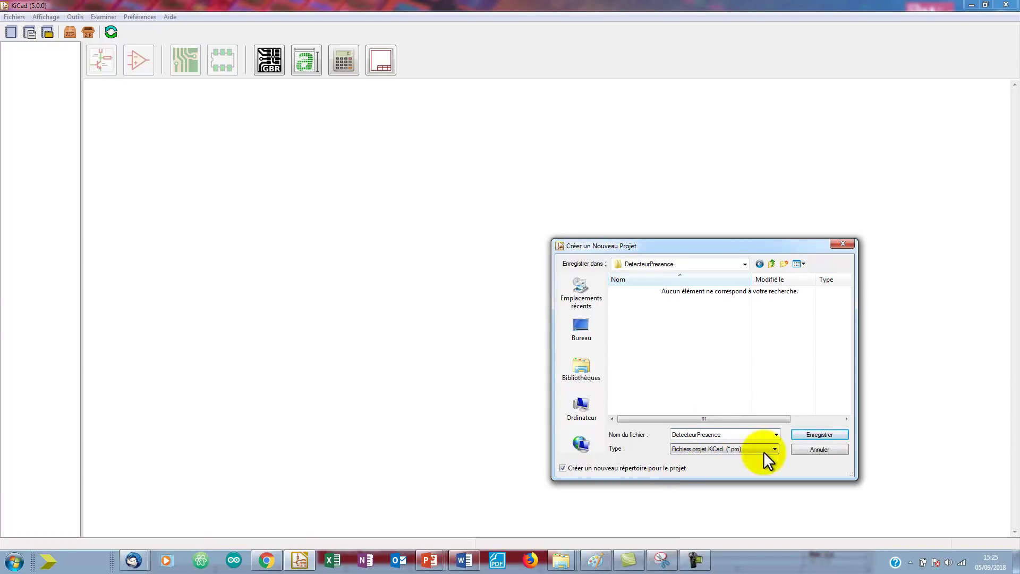
pyautogui.click(814, 434)
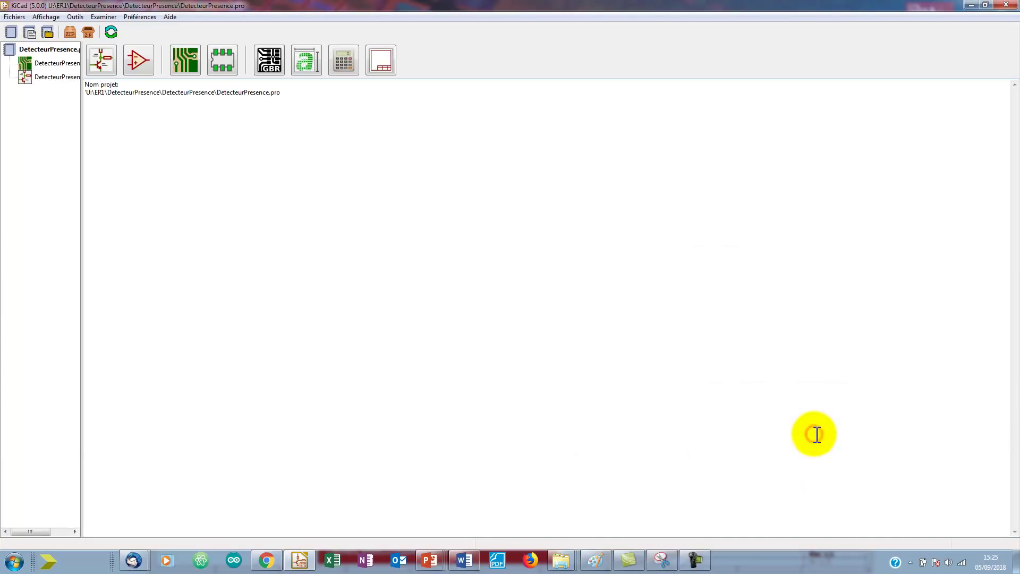
# Widen the project file tree and open the DetecteurPresence.sch schematic
pyautogui.moveTo(80, 217); pyautogui.dragTo(207, 234)
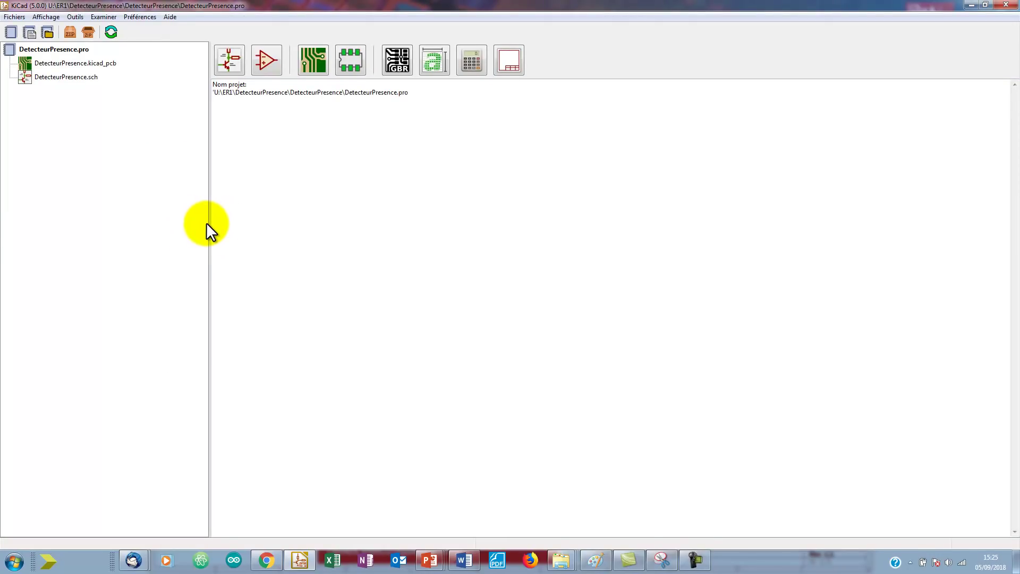
pyautogui.click(61, 77)
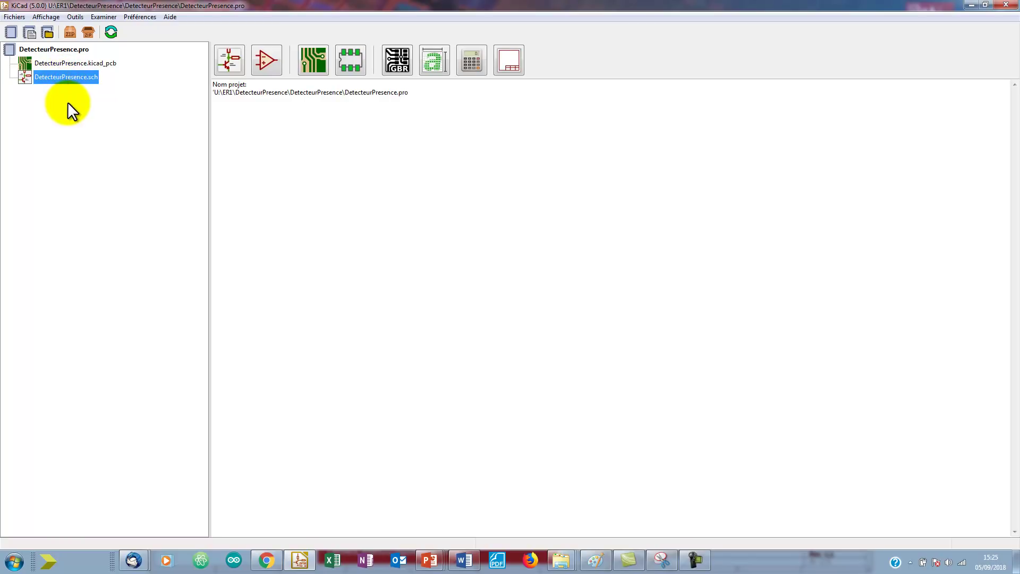
pyautogui.click(71, 64)
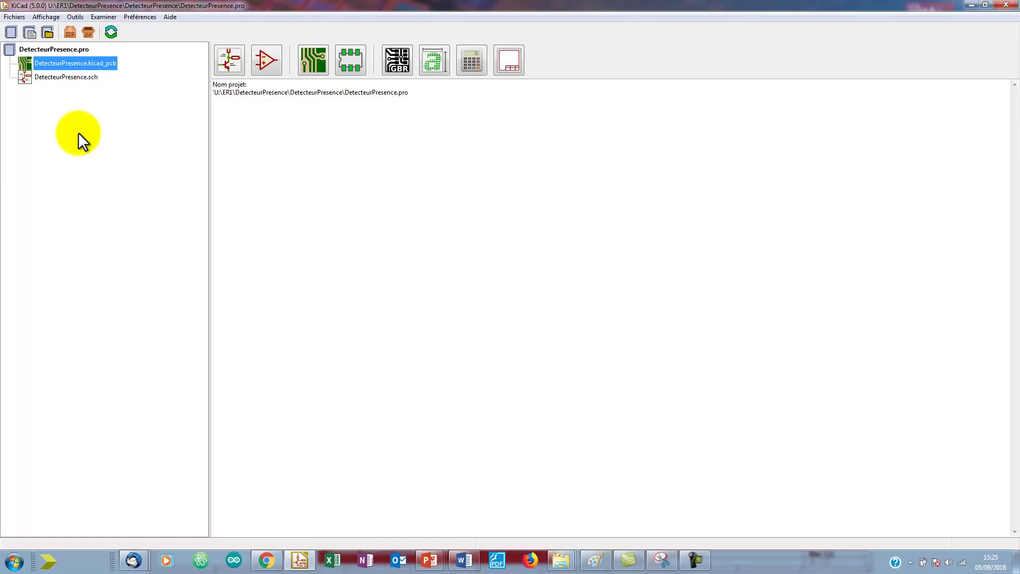
pyautogui.click(75, 77)
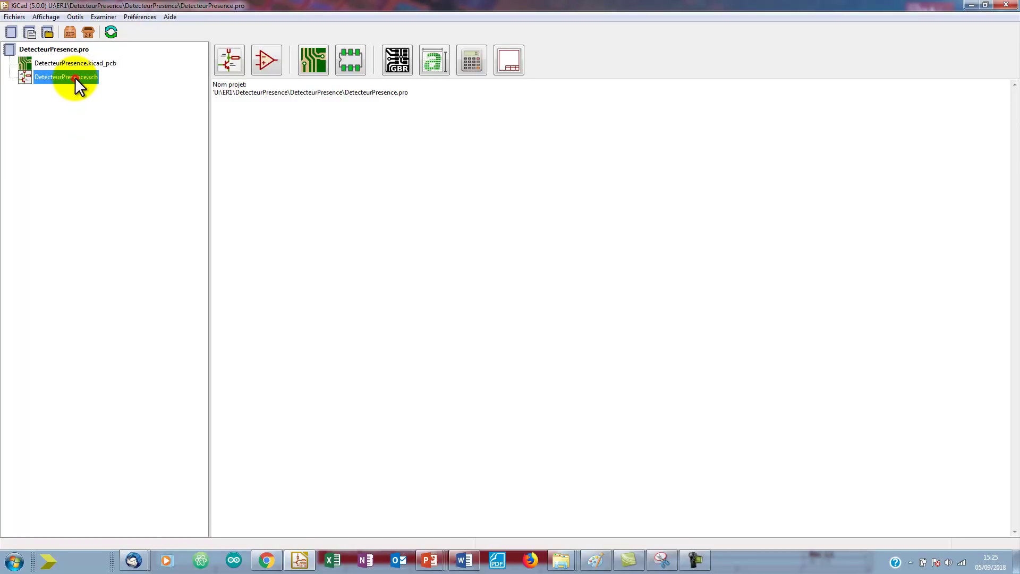
pyautogui.doubleClick(75, 78)
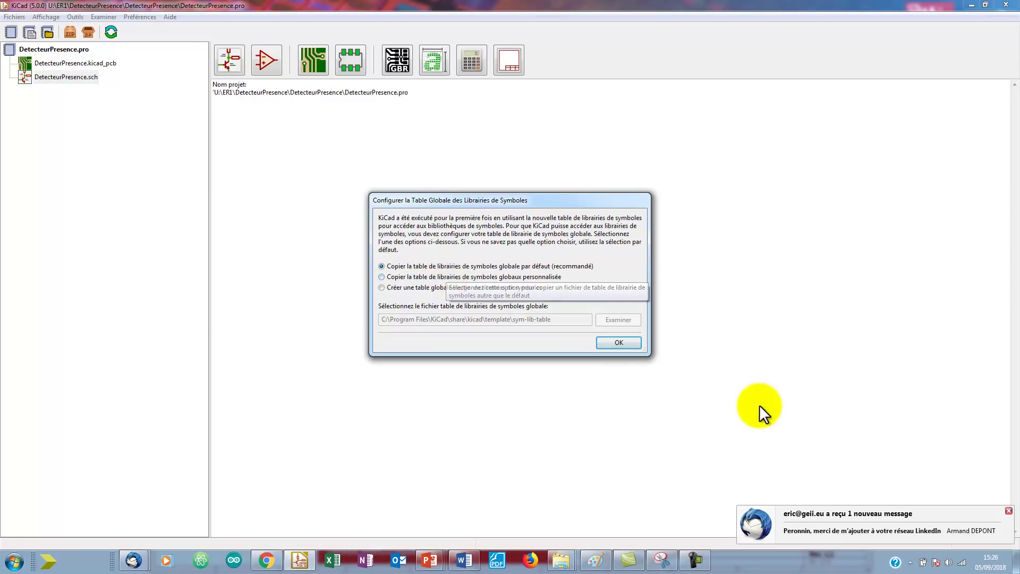
# Accept copying the recommended default global symbol library table and maximize the schematic editor window
pyautogui.click(1008, 511)
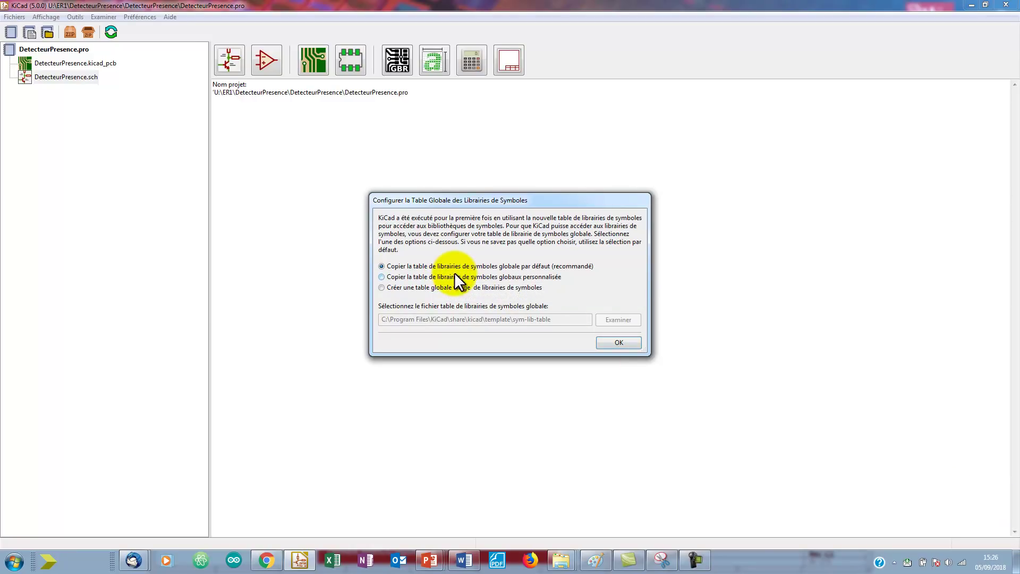
pyautogui.click(620, 343)
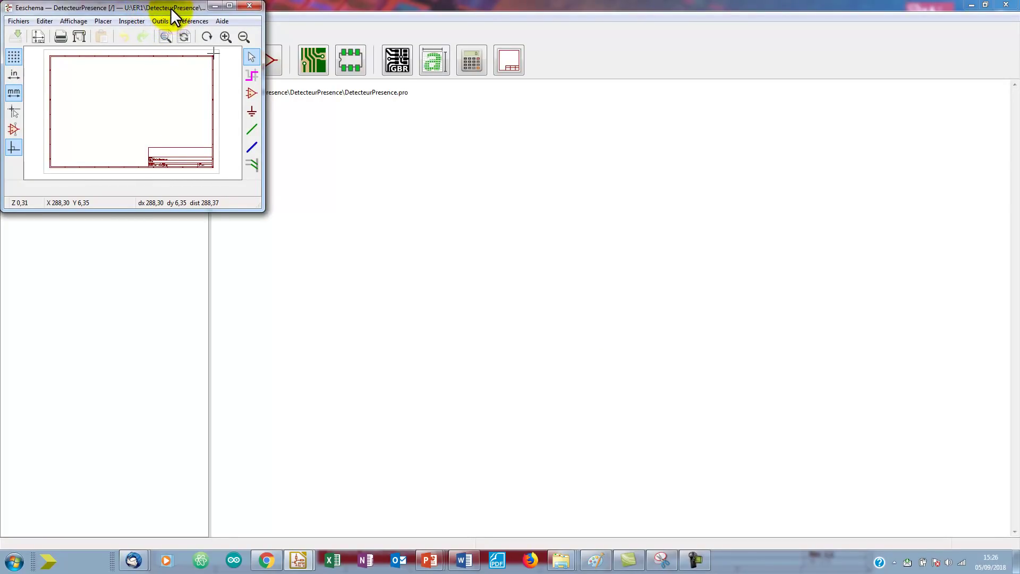
pyautogui.doubleClick(171, 7)
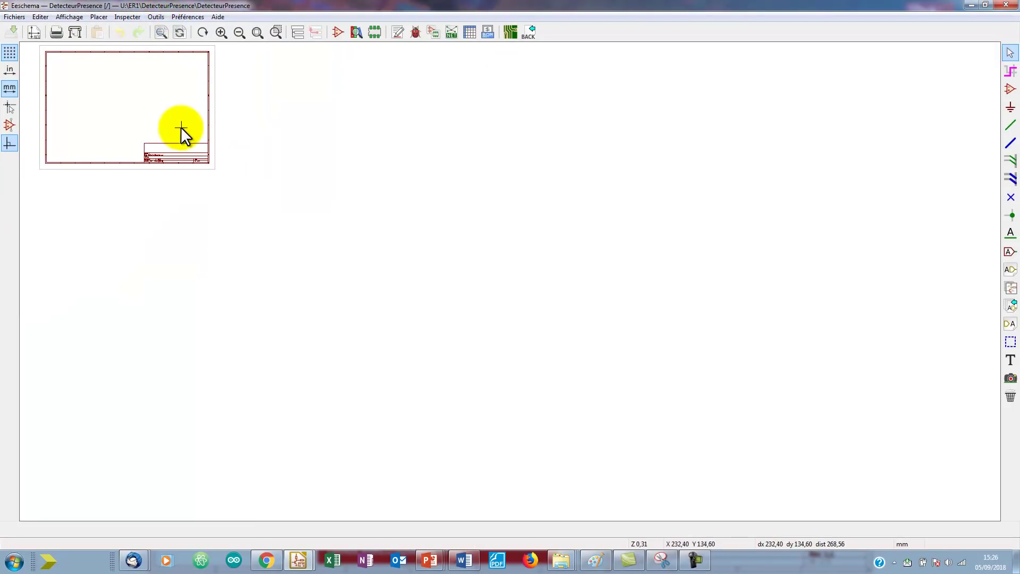
# In the page settings, set the title block's publication date to 2018-09-05 and the revision to 1.0
pyautogui.scroll(4, 176, 117)
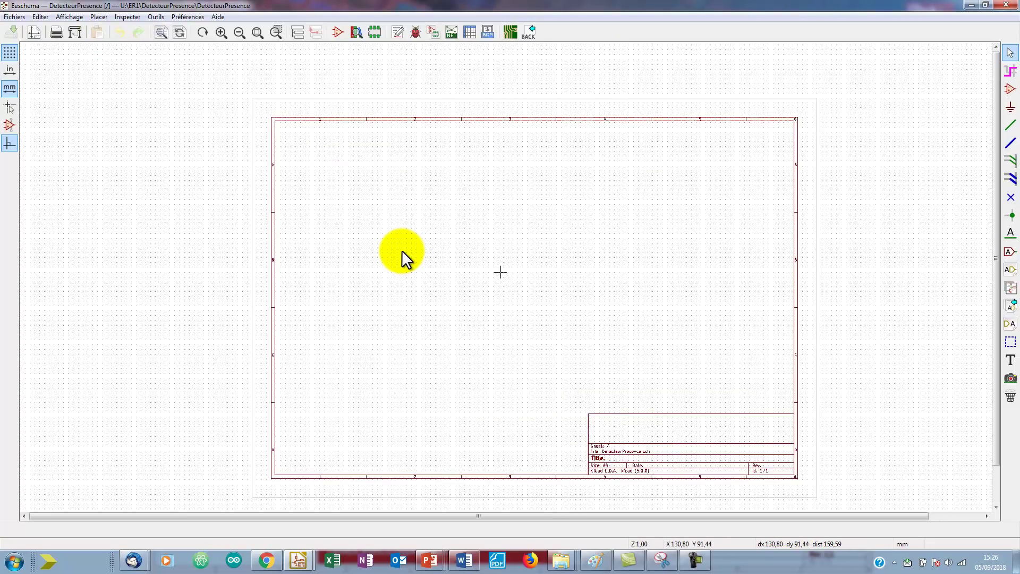
pyautogui.scroll(2, 605, 409)
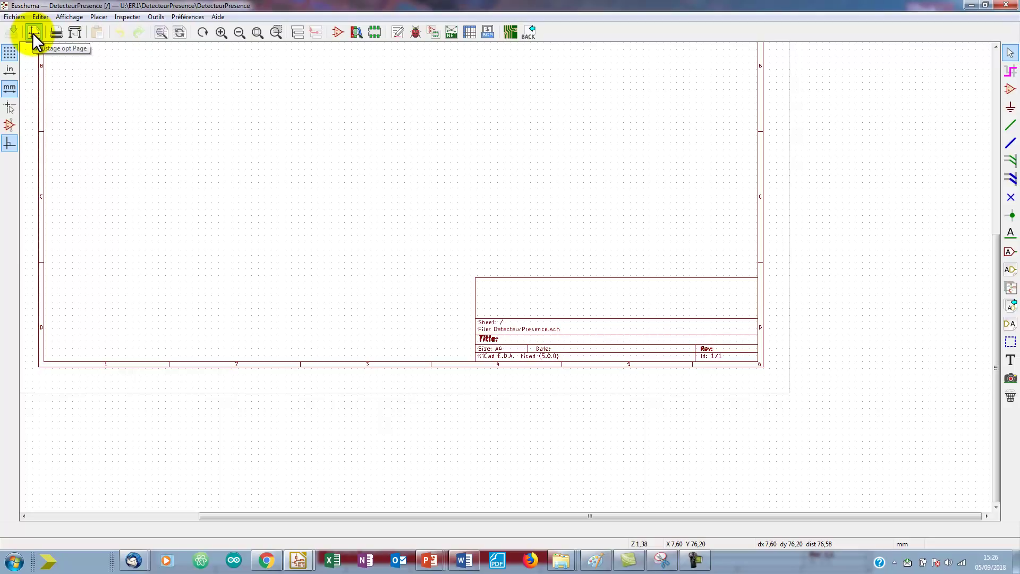
pyautogui.click(16, 18)
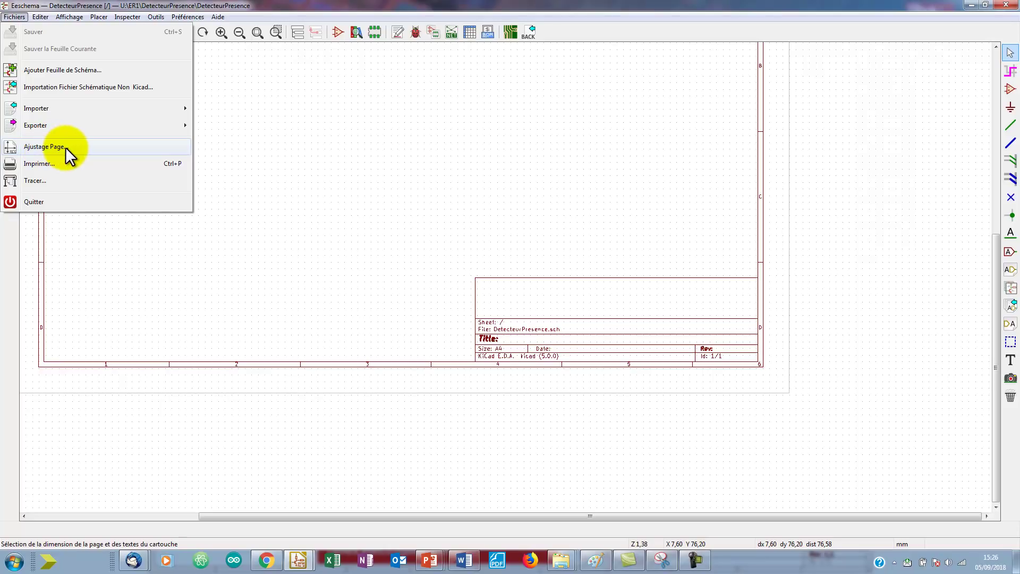
pyautogui.click(64, 148)
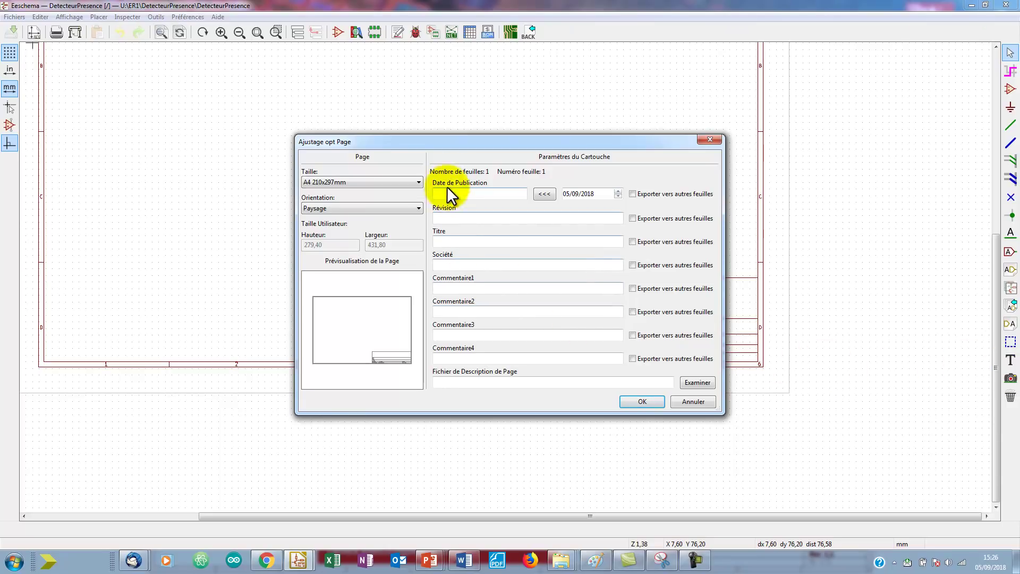
pyautogui.click(544, 194)
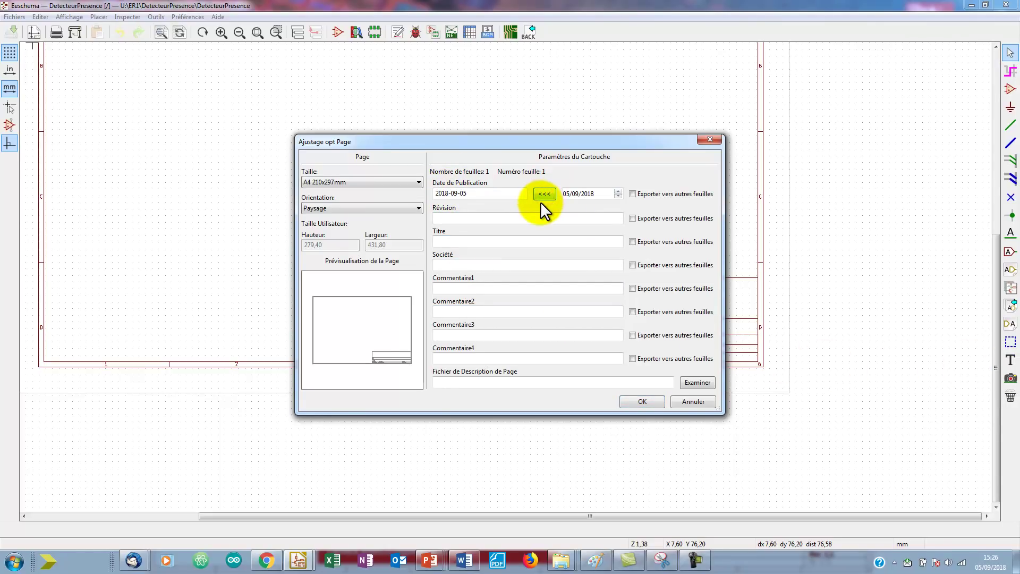
pyautogui.click(462, 217)
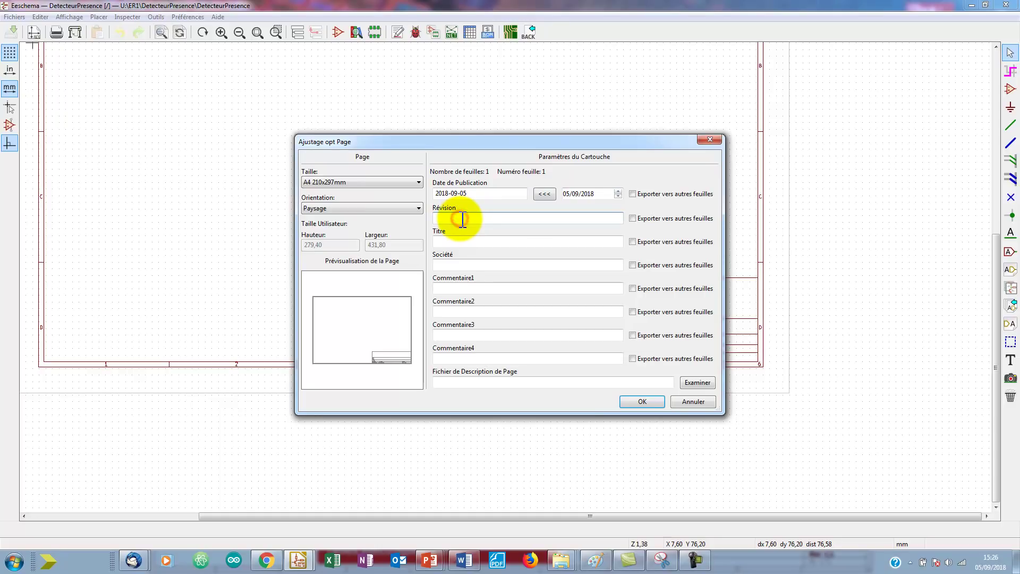
pyautogui.write('1.')
# Set the sheet title to "Détecteur de présence (train miniature)" and the company to "IUT de Nantes - Département GEII", and apply the page settings
pyautogui.click(462, 240)
pyautogui.write('Déte')
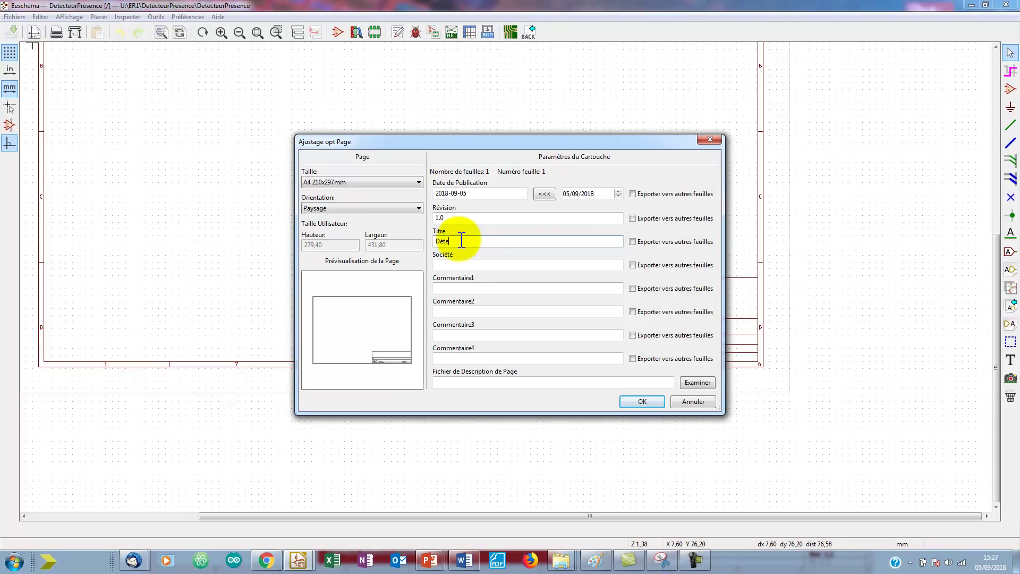
pyautogui.write('cteur de présence (train miniat')
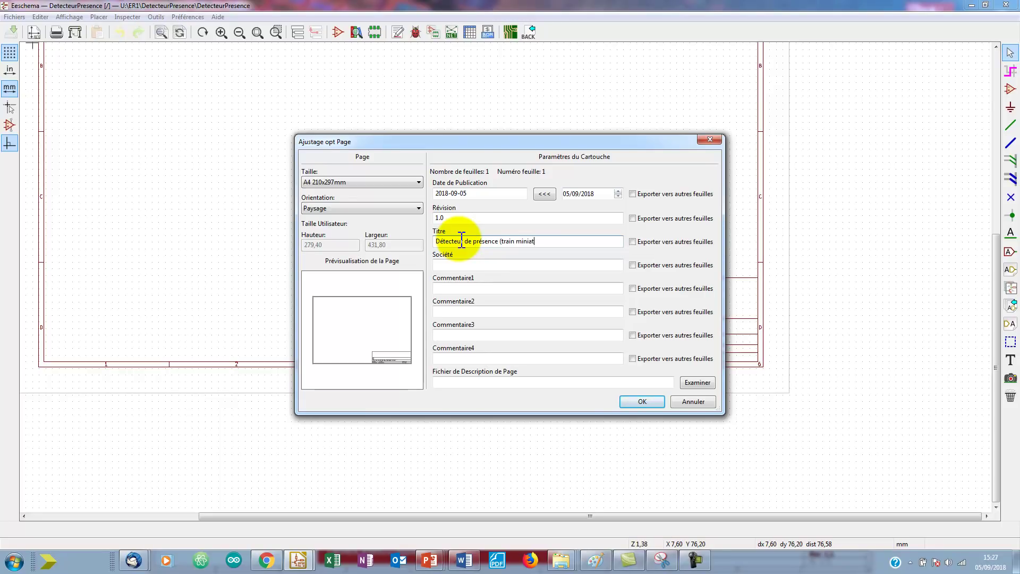
pyautogui.write('ure)')
pyautogui.click(457, 264)
pyautogui.write('IUT de Nan')
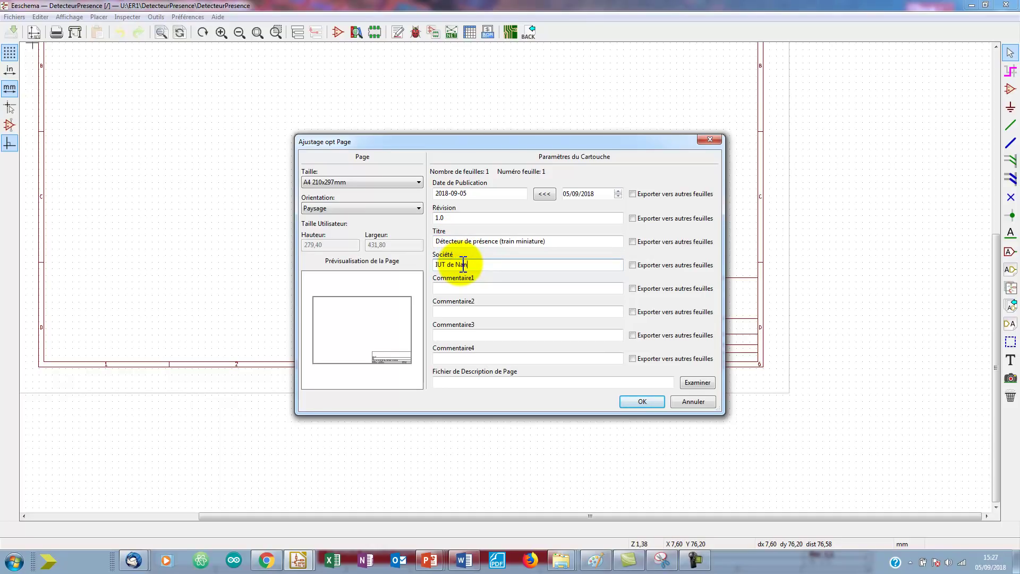
pyautogui.write('tes - Département GEII')
pyautogui.click(461, 288)
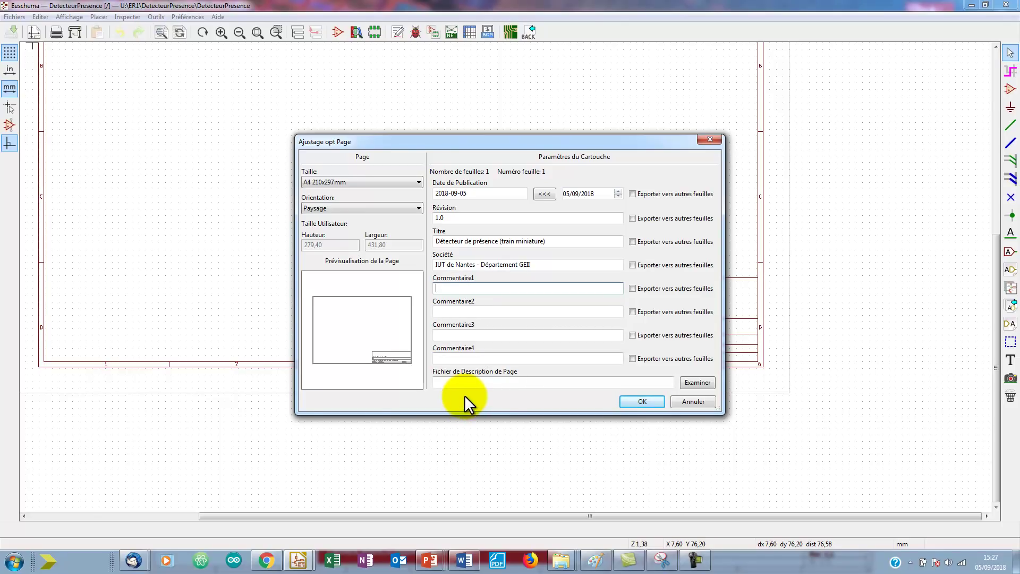
pyautogui.click(643, 402)
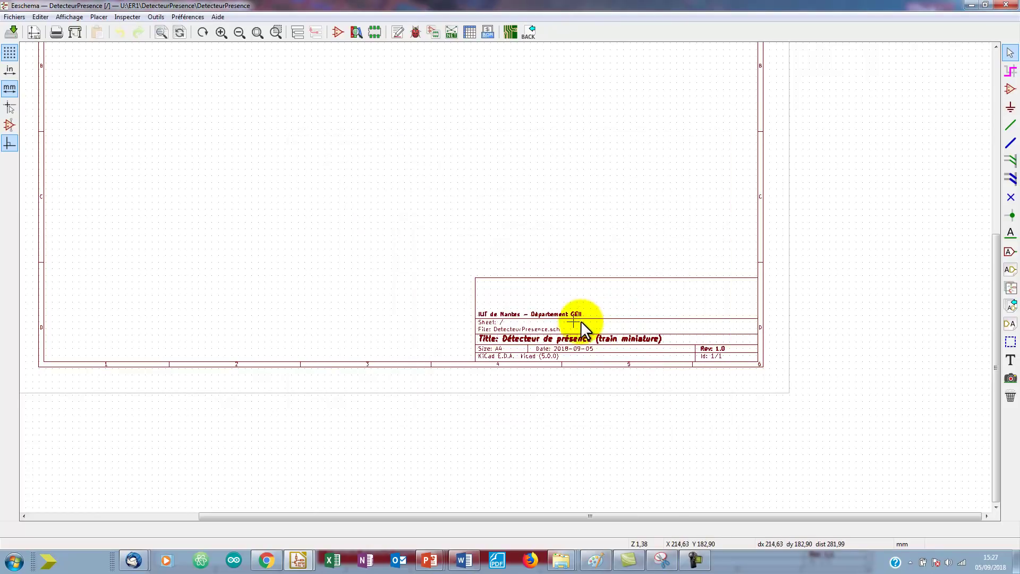
# Consult the PowerPoint slide for the library names of the schematic's components and power symbols, and return to the schematic editor
pyautogui.scroll(-1, 340, 170)
pyautogui.scroll(1, 353, 148)
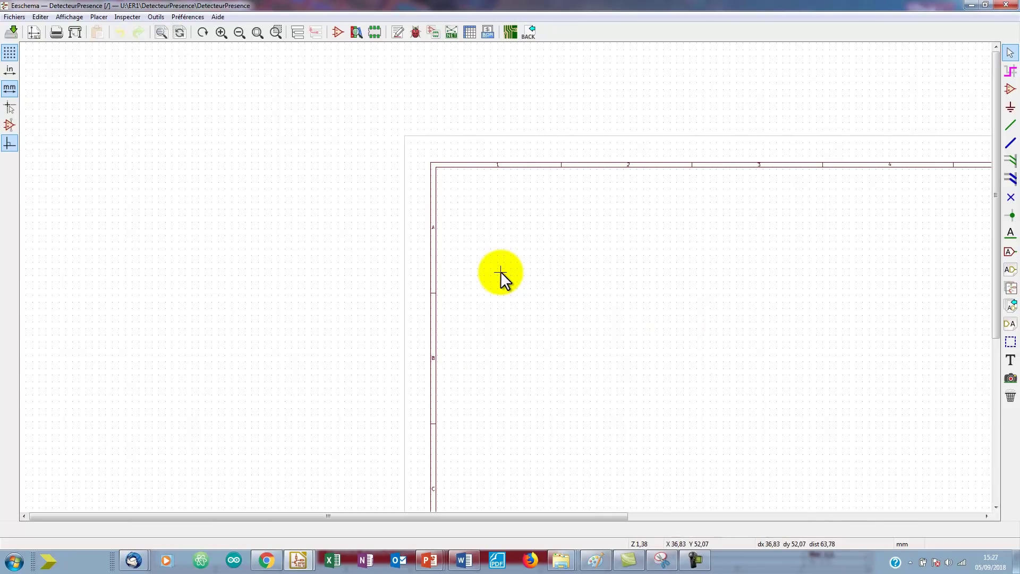
pyautogui.scroll(-1, 632, 305)
pyautogui.scroll(1, 619, 293)
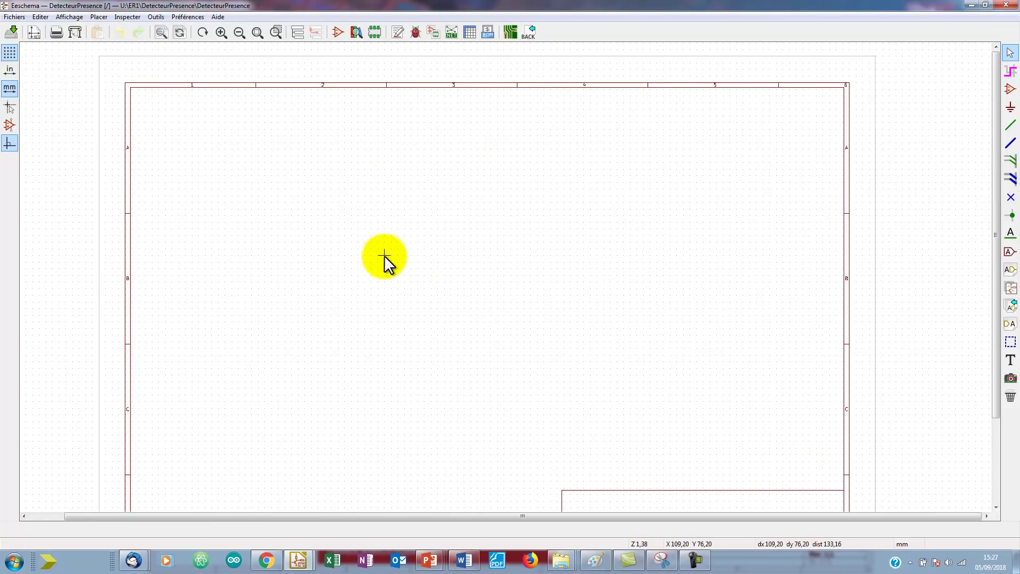
pyautogui.hotkey('alt', 'Tab')
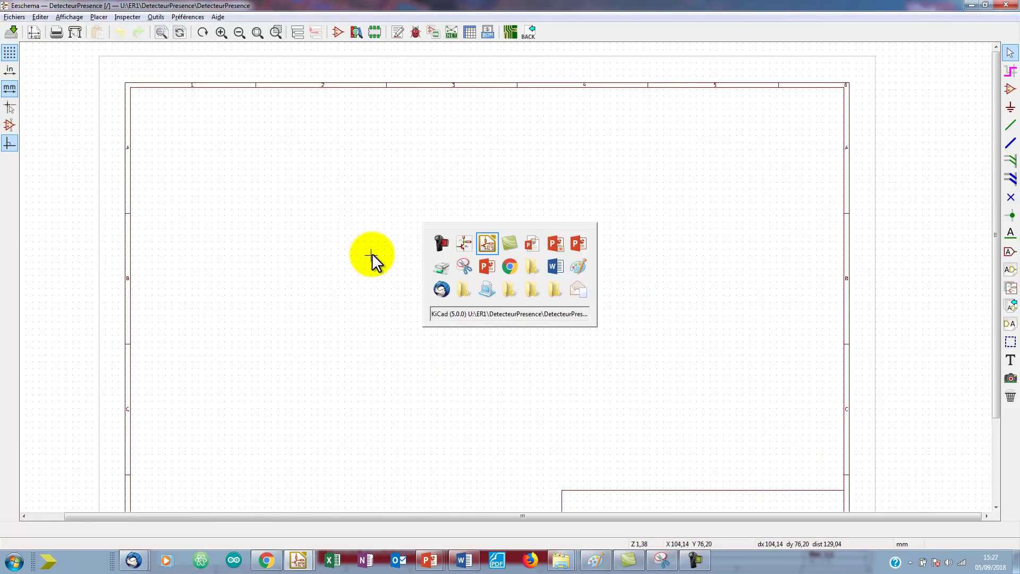
pyautogui.hotkey('alt', 'Tab')
pyautogui.hotkey('alt', 'Tab')
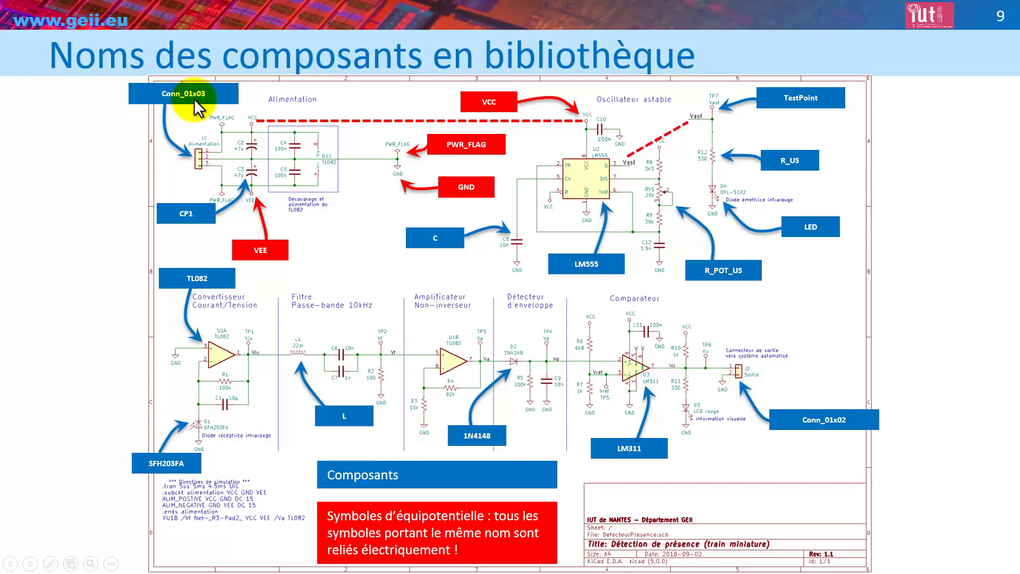
pyautogui.hotkey('alt', 'Tab')
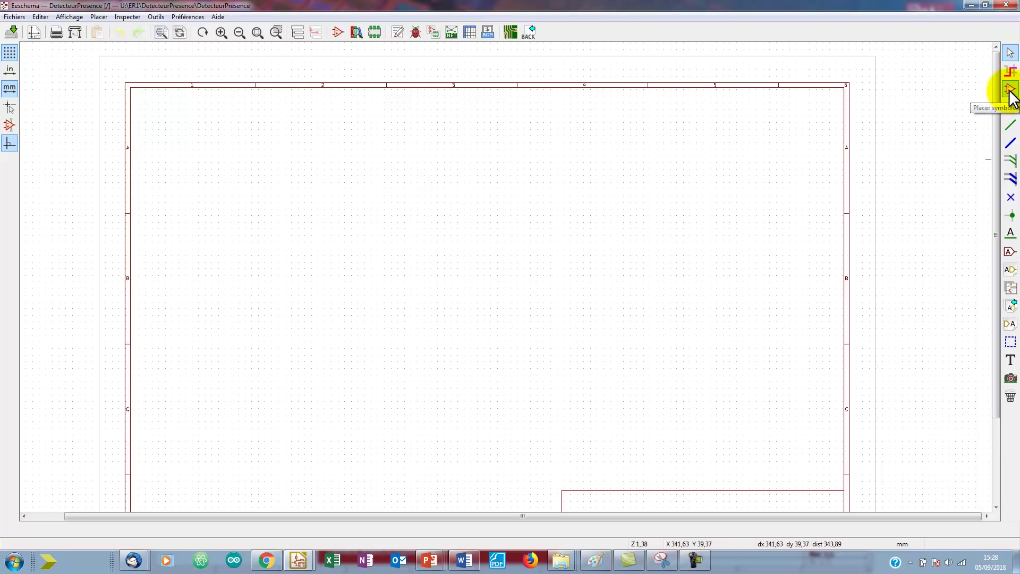
# Start placing a symbol on the schematic sheet and bring up the component chooser
pyautogui.click(155, 17)
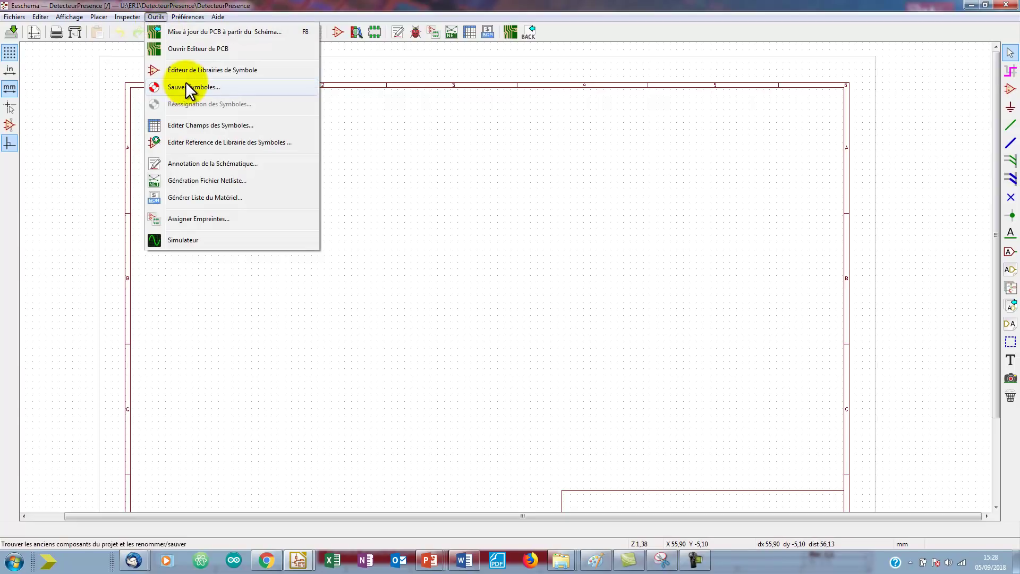
pyautogui.click(100, 18)
pyautogui.click(100, 18)
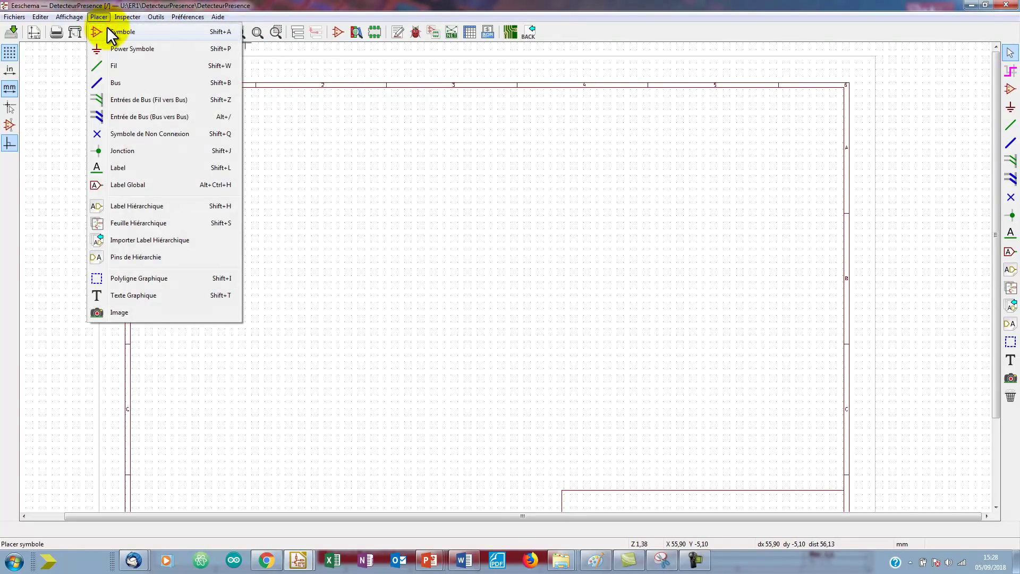
pyautogui.click(114, 31)
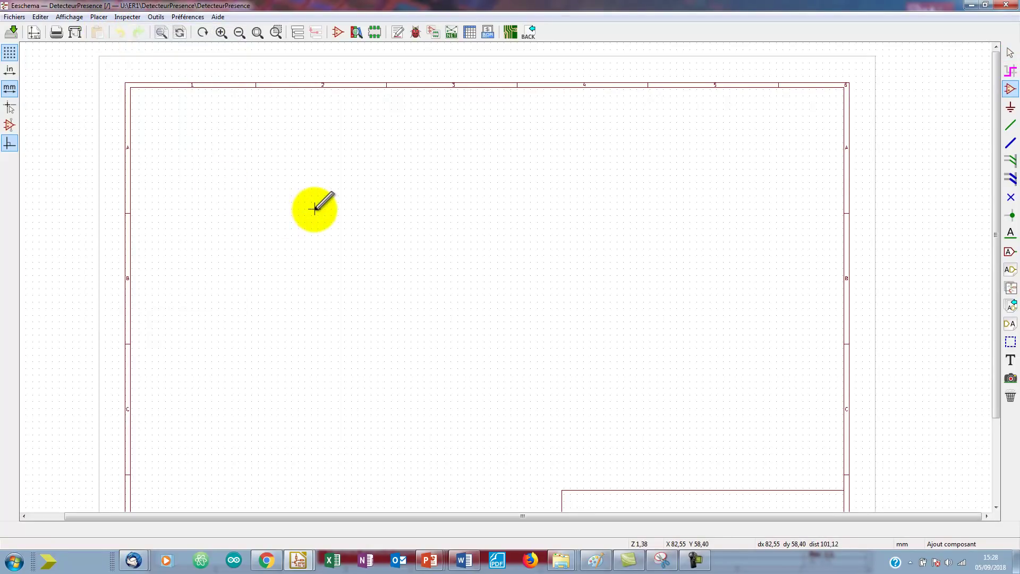
pyautogui.click(292, 179)
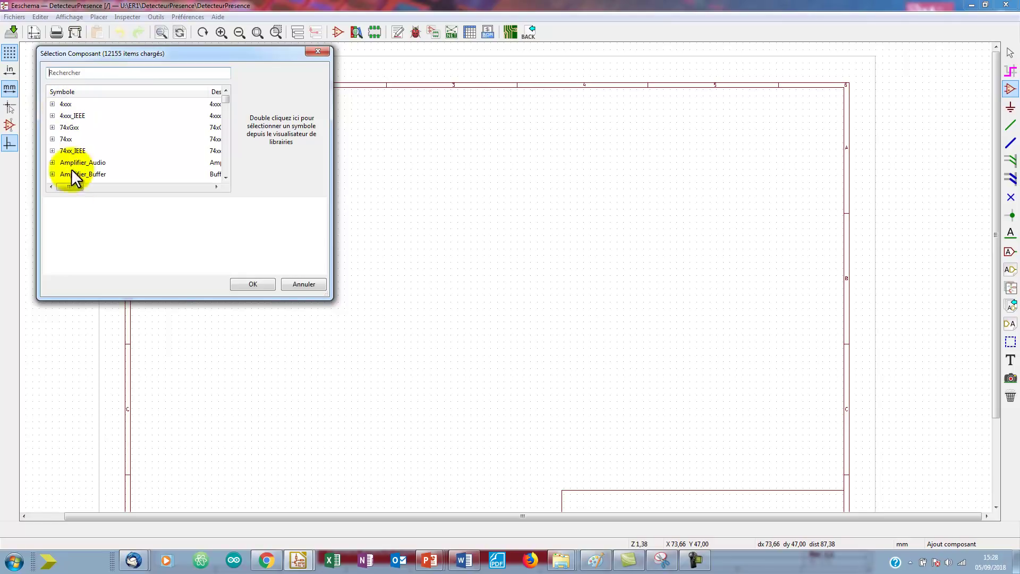
# Browse the symbol libraries, expand the Device library and preview the CP1 polarised capacitor
pyautogui.click(224, 145)
pyautogui.click(227, 146)
pyautogui.click(227, 147)
pyautogui.click(228, 146)
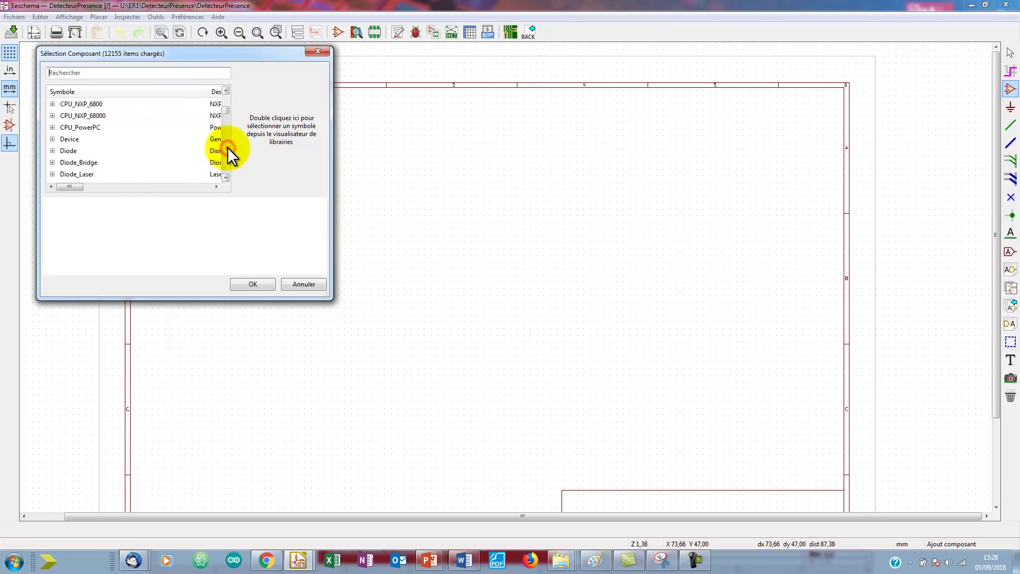
pyautogui.click(59, 137)
pyautogui.click(52, 137)
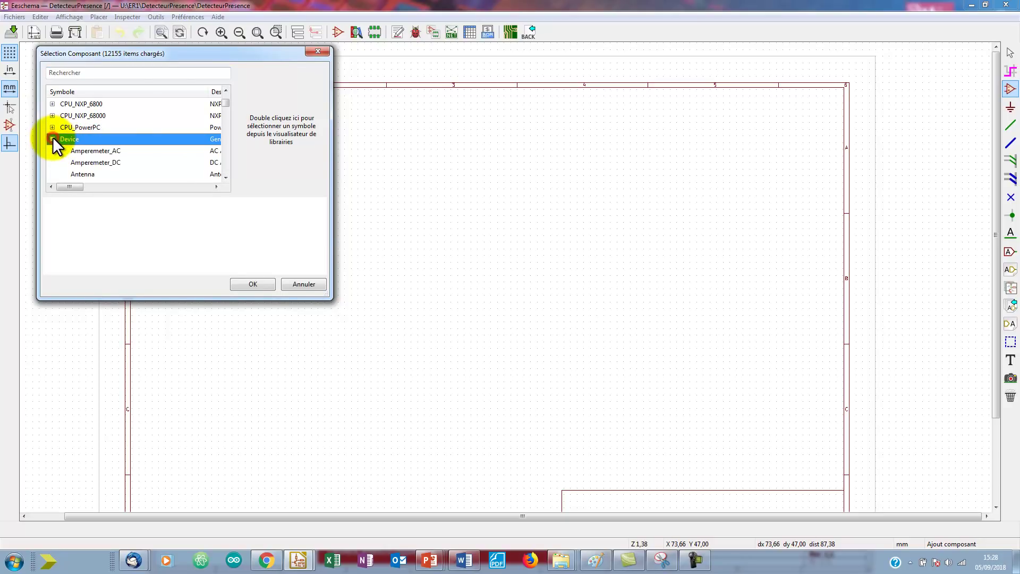
pyautogui.click(225, 161)
pyautogui.click(225, 161)
pyautogui.click(225, 162)
pyautogui.click(225, 90)
pyautogui.click(225, 90)
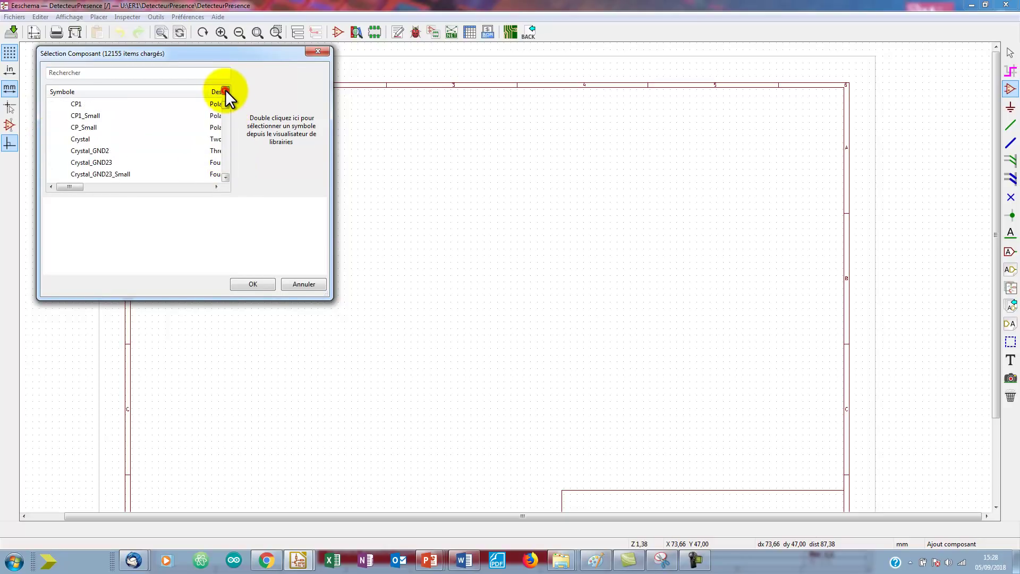
pyautogui.click(88, 103)
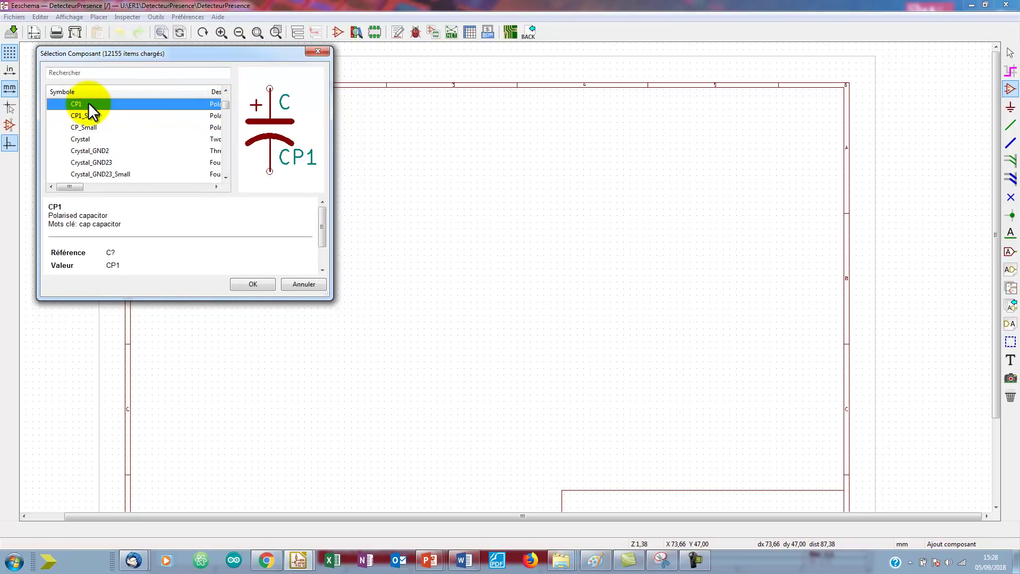
# Find the generic three-pin connector Conn_01x03 in the Connector_Generic library and place it in zone A1 of the sheet
pyautogui.click(88, 73)
pyautogui.write('conn')
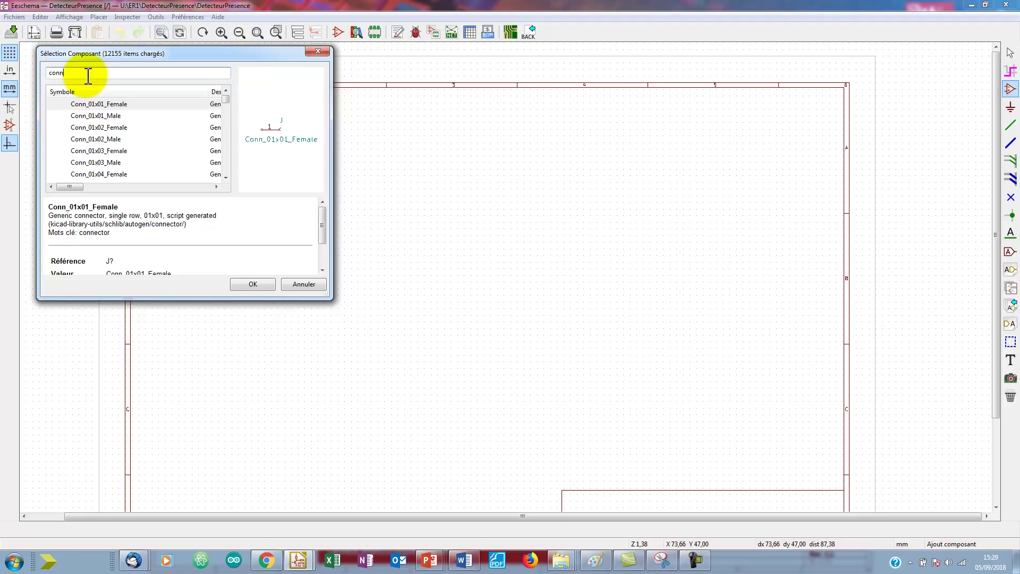
pyautogui.write('_01x03')
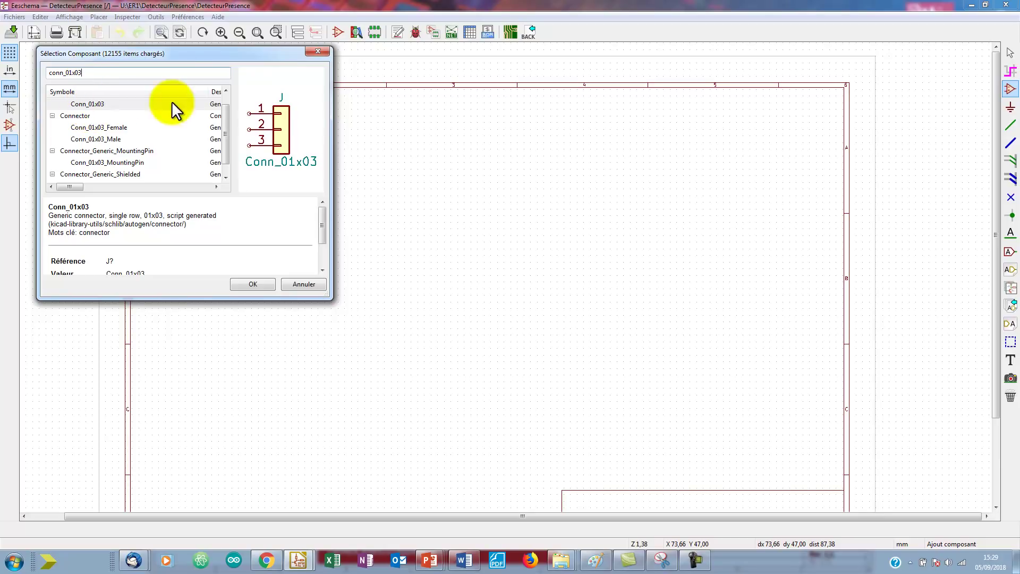
pyautogui.click(226, 91)
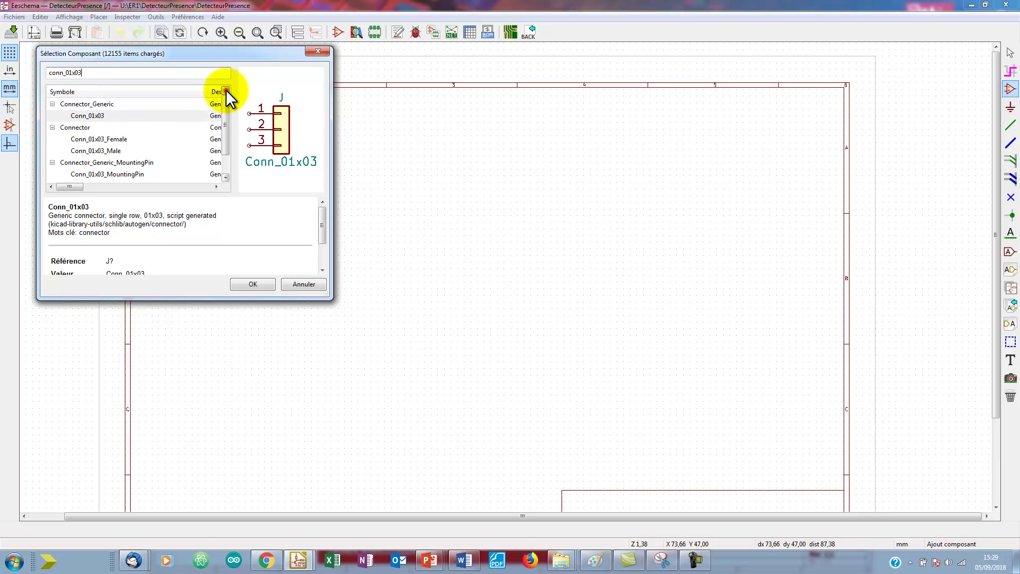
pyautogui.click(95, 115)
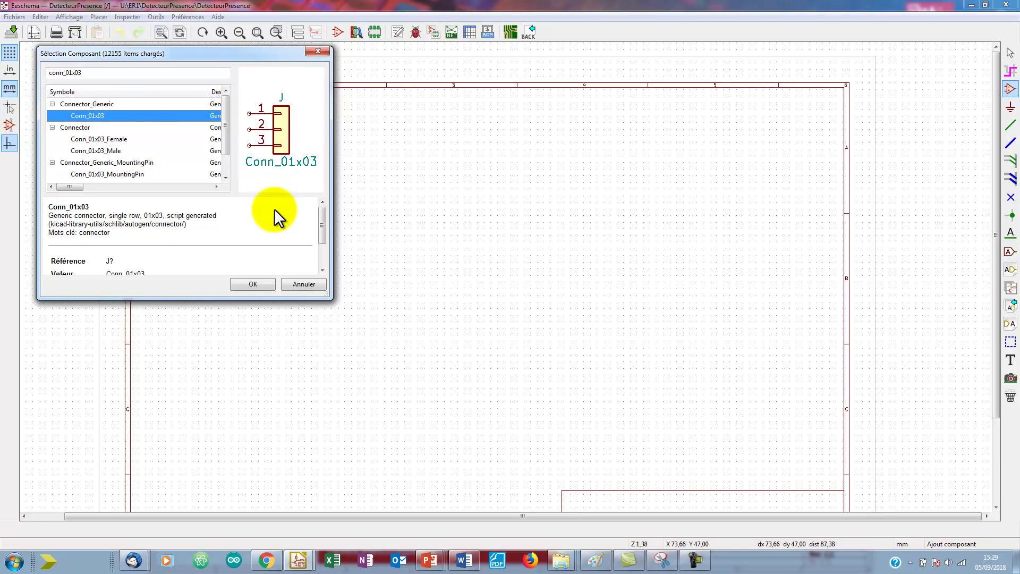
pyautogui.click(253, 285)
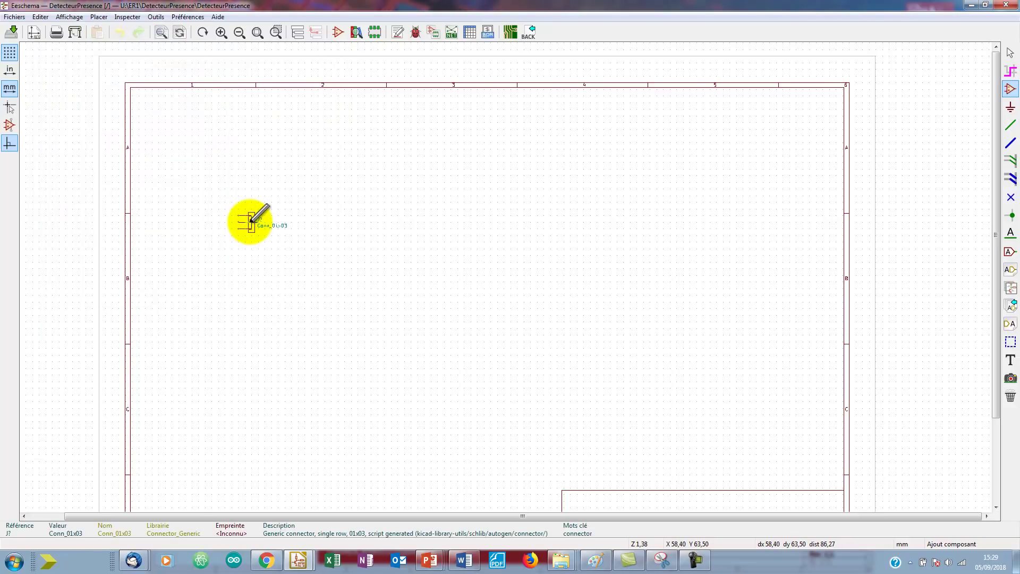
pyautogui.scroll(5, 229, 183)
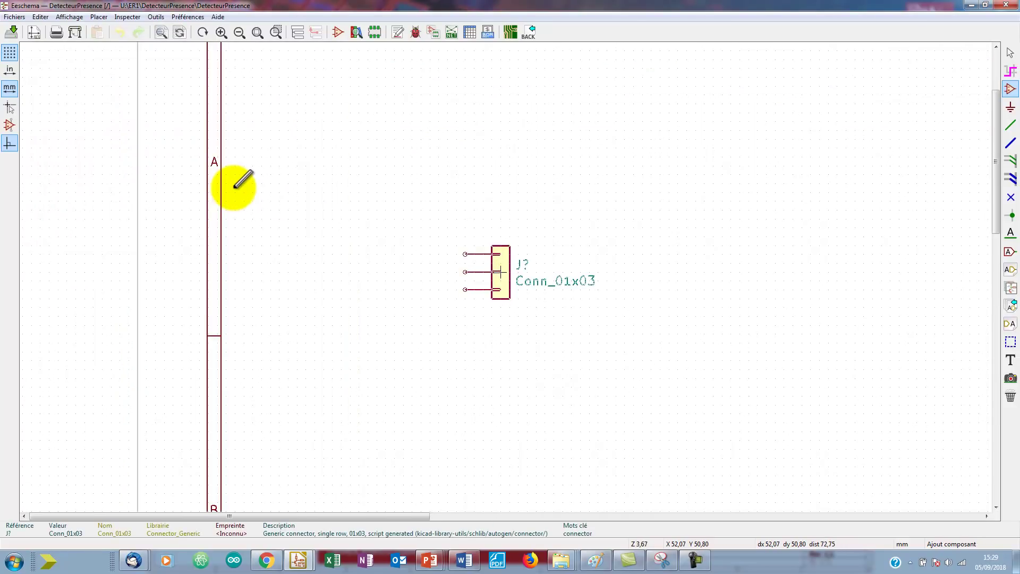
pyautogui.scroll(-4, 460, 218)
pyautogui.scroll(3, 505, 269)
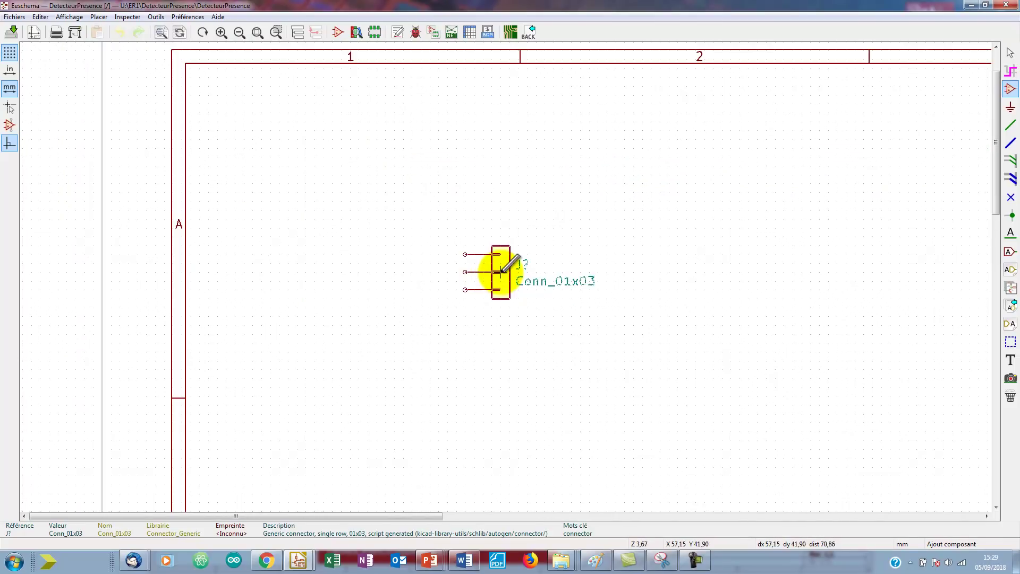
pyautogui.click(394, 290)
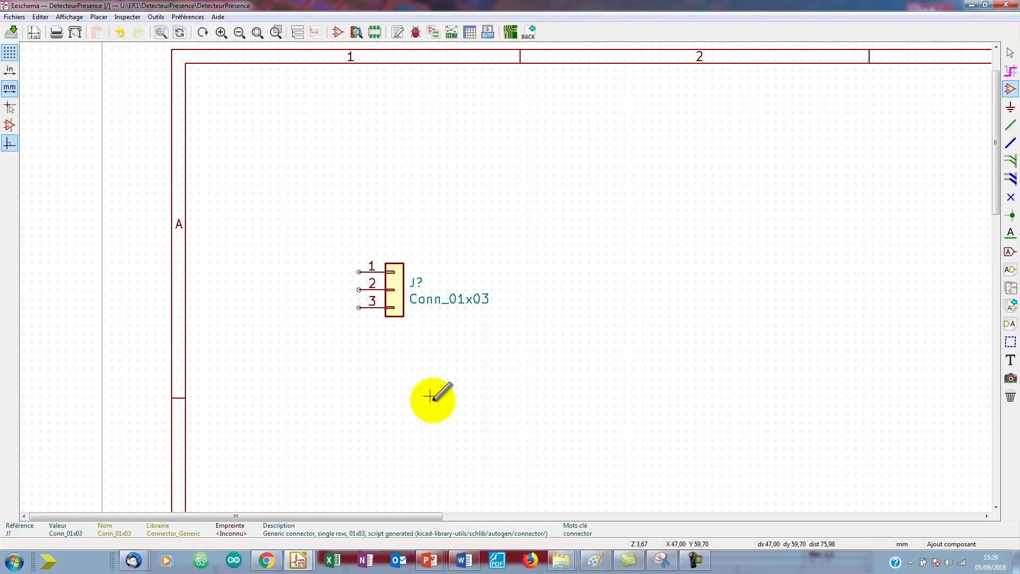
# Check the connector's orientation on the PowerPoint slide, return to the schematic and mirror Conn_01x03 about its vertical axis
pyautogui.hotkey('alt', 'Tab')
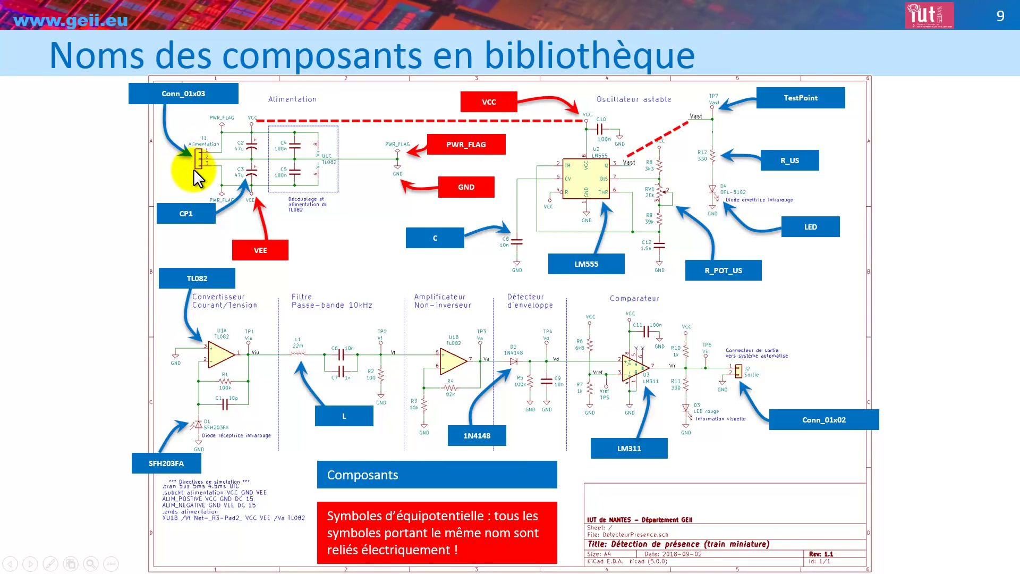
pyautogui.hotkey('alt', 'Tab')
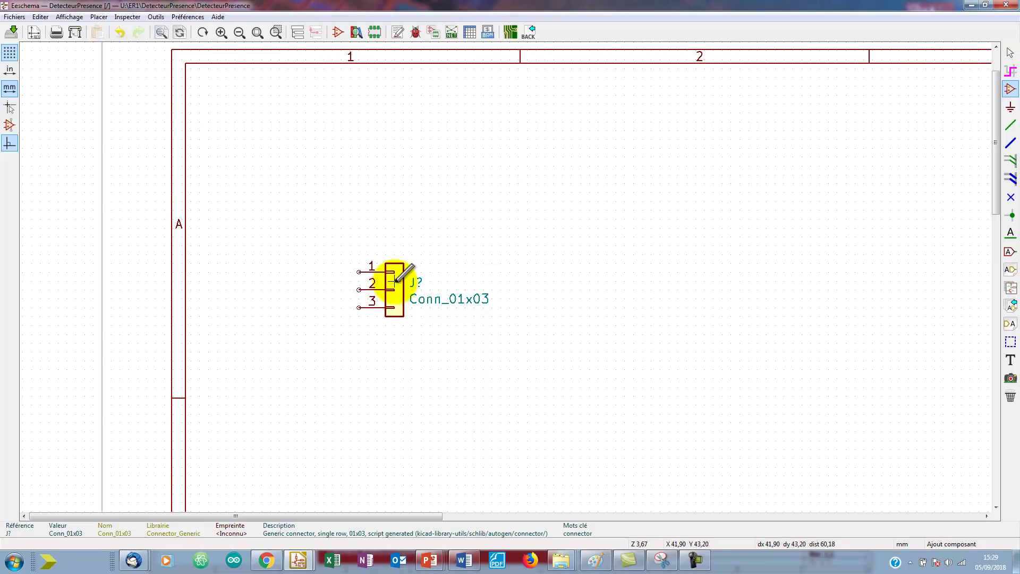
pyautogui.rightClick(398, 277)
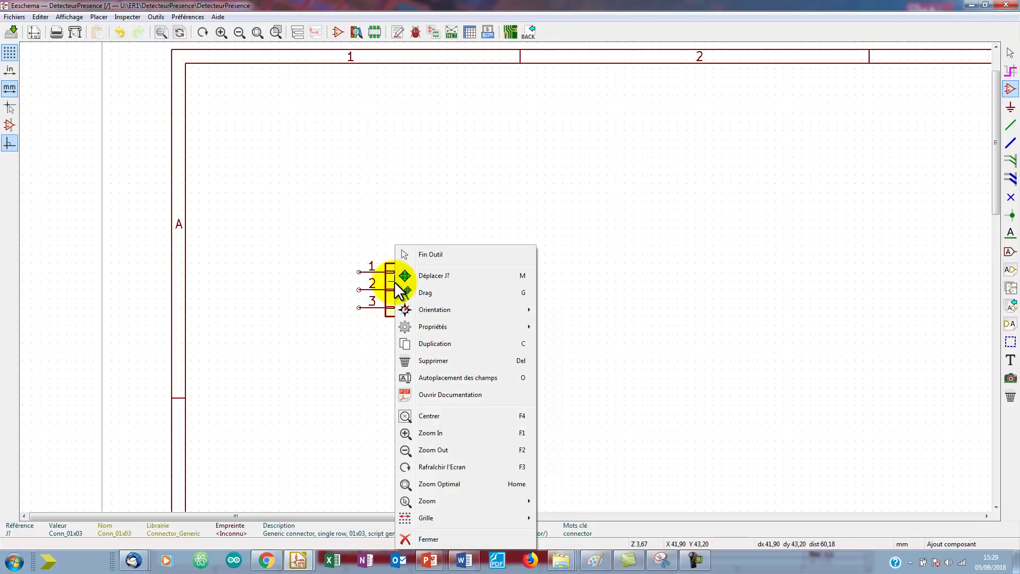
pyautogui.moveTo(460, 309)
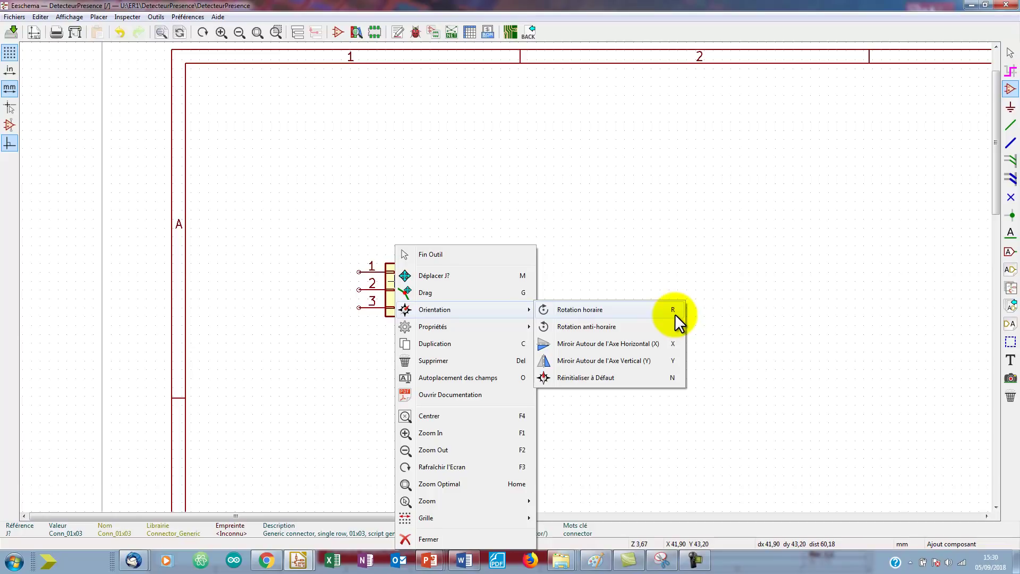
pyautogui.click(639, 360)
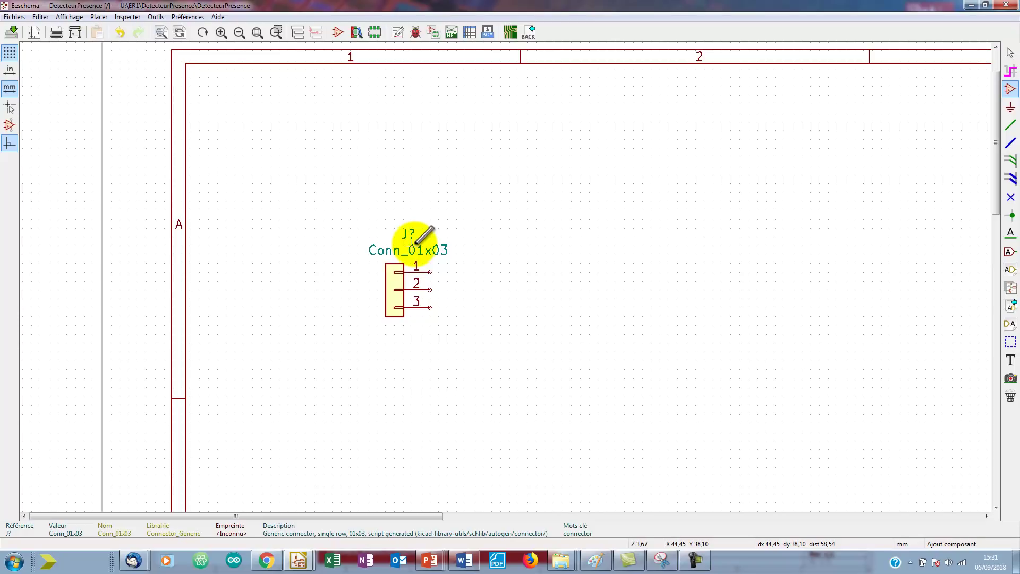
# Check the connector's label on the PowerPoint slide, return to the schematic and set its value to "Alimentation"
pyautogui.hotkey('alt', 'Tab')
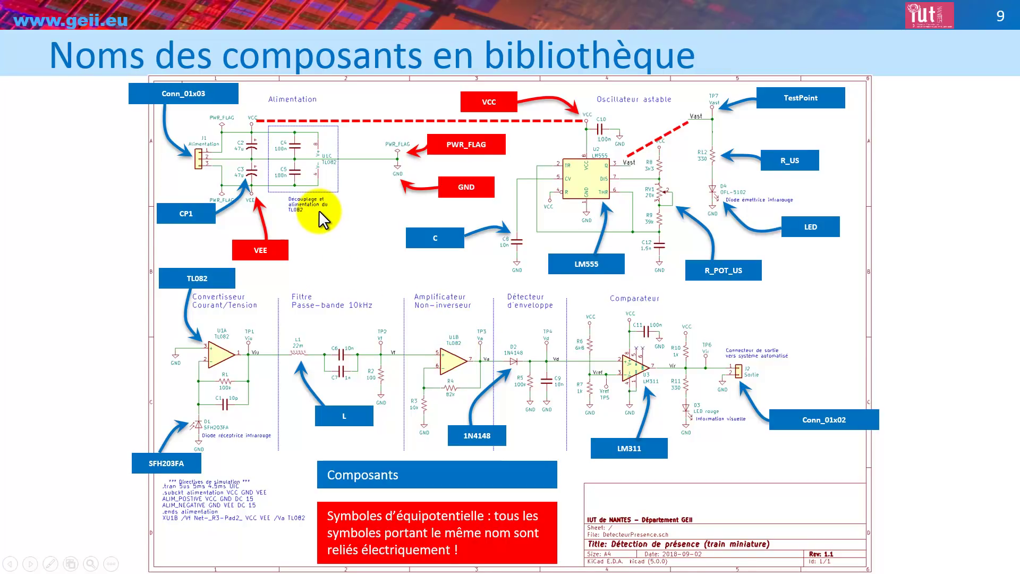
pyautogui.hotkey('alt', 'Tab')
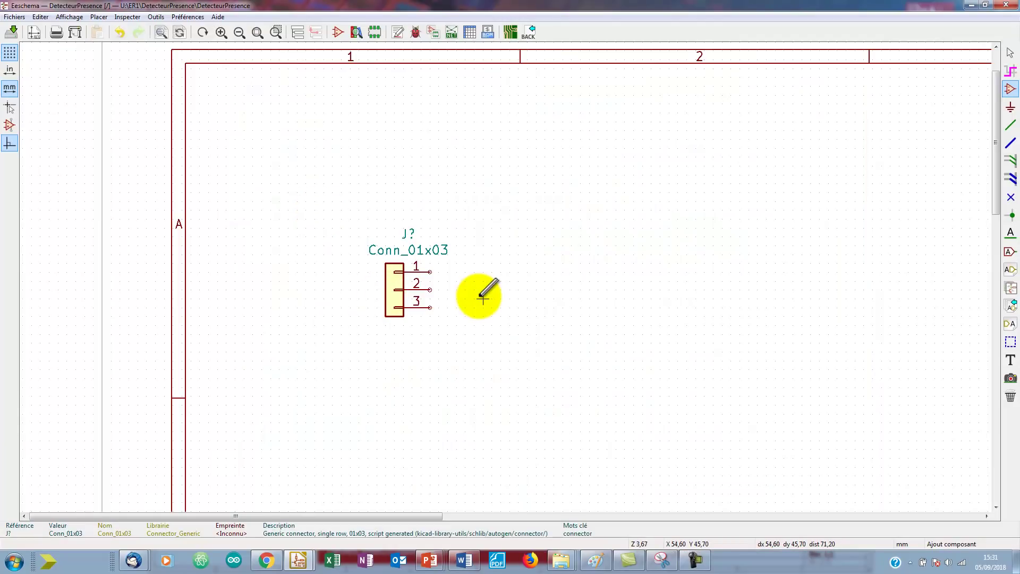
pyautogui.rightClick(377, 249)
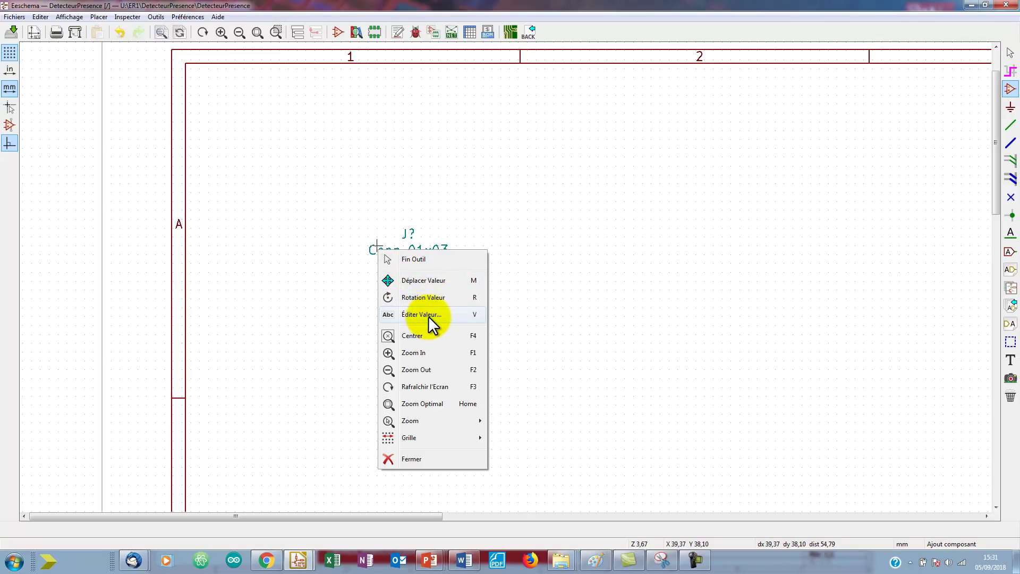
pyautogui.click(472, 314)
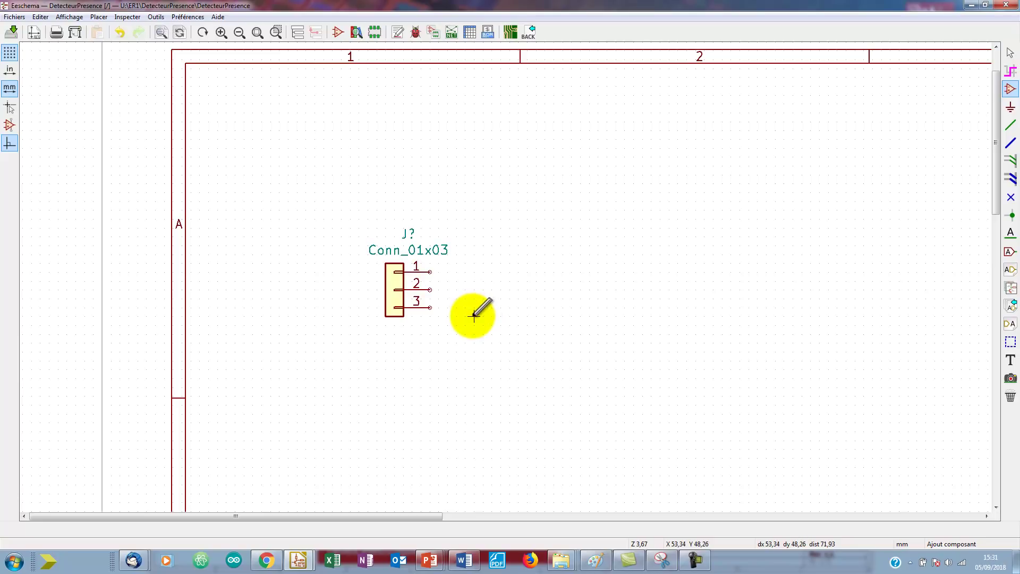
pyautogui.doubleClick(378, 247)
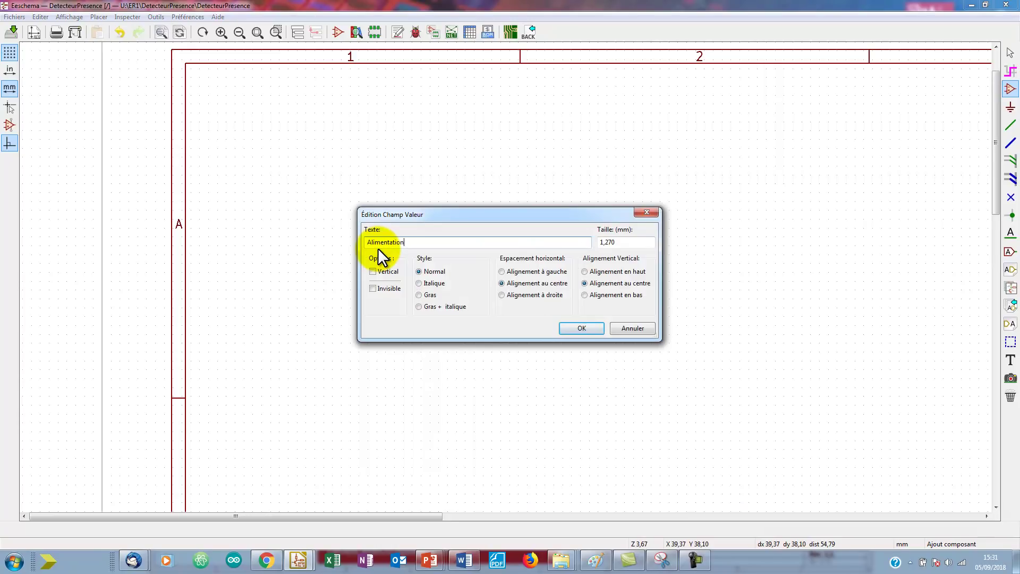
pyautogui.write('Alimentation')
pyautogui.press('Return')
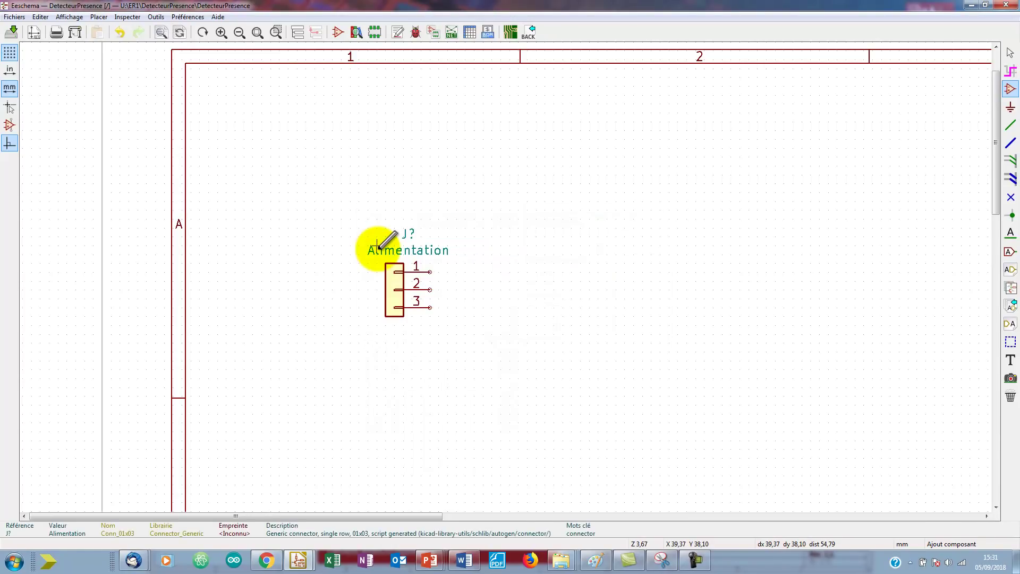
# Move the connector's J? reference so that it sits directly above the connector body
pyautogui.rightClick(410, 233)
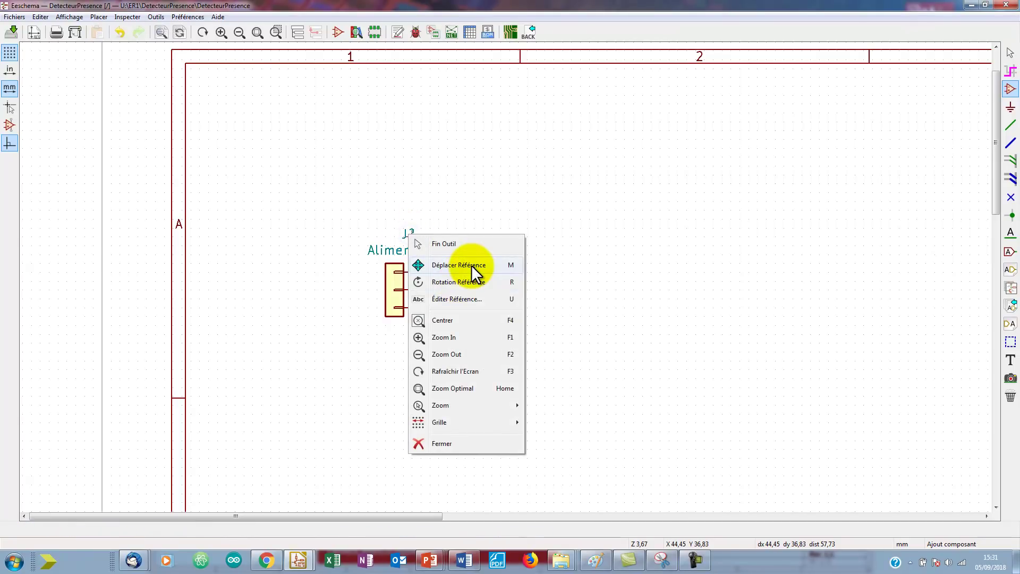
pyautogui.click(511, 265)
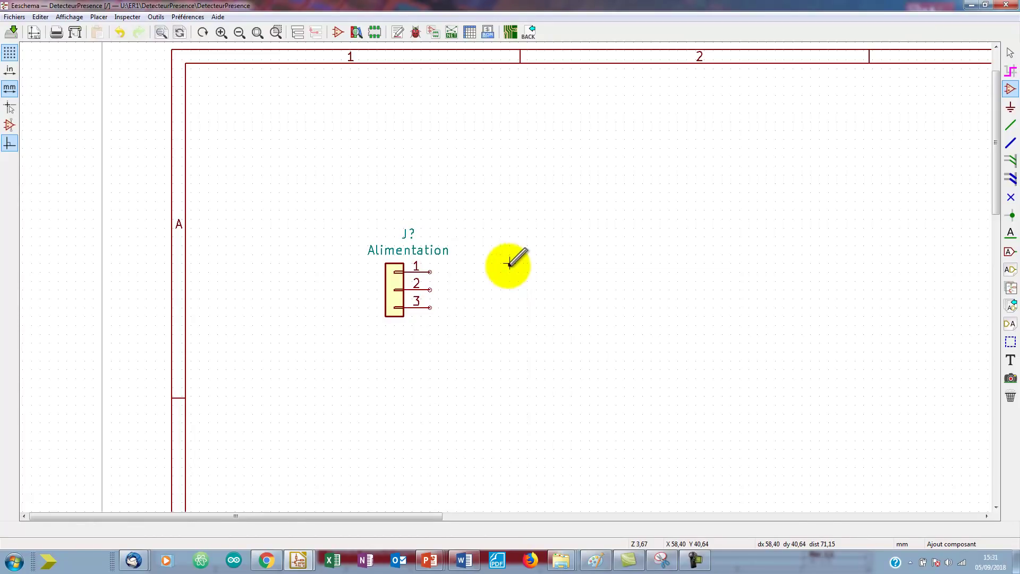
pyautogui.click(396, 236)
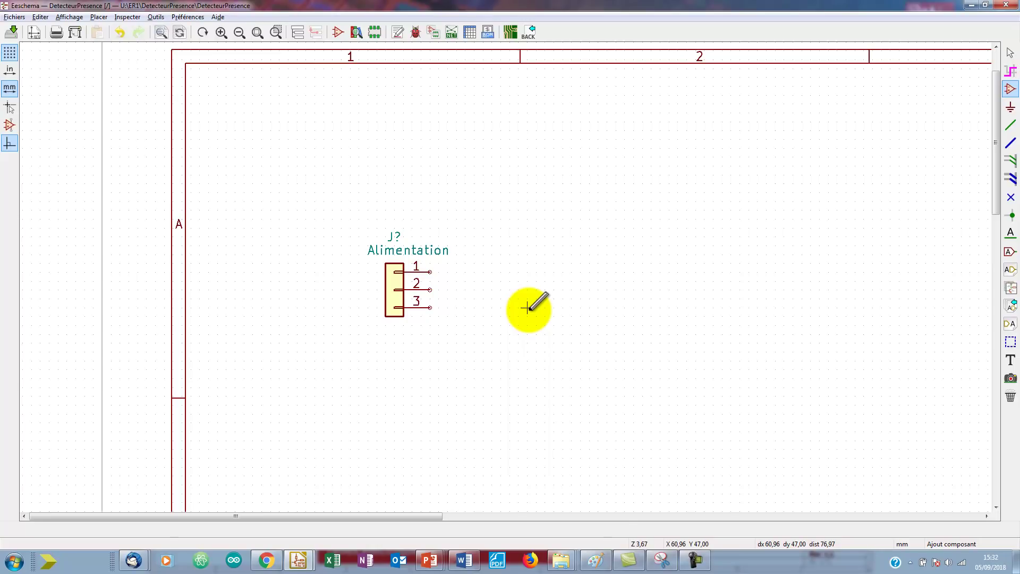
# Consult the PowerPoint slide for the supply capacitors and place the second 47u CP1 capacitor directly below the first in the schematic
pyautogui.hotkey('alt', 'Tab')
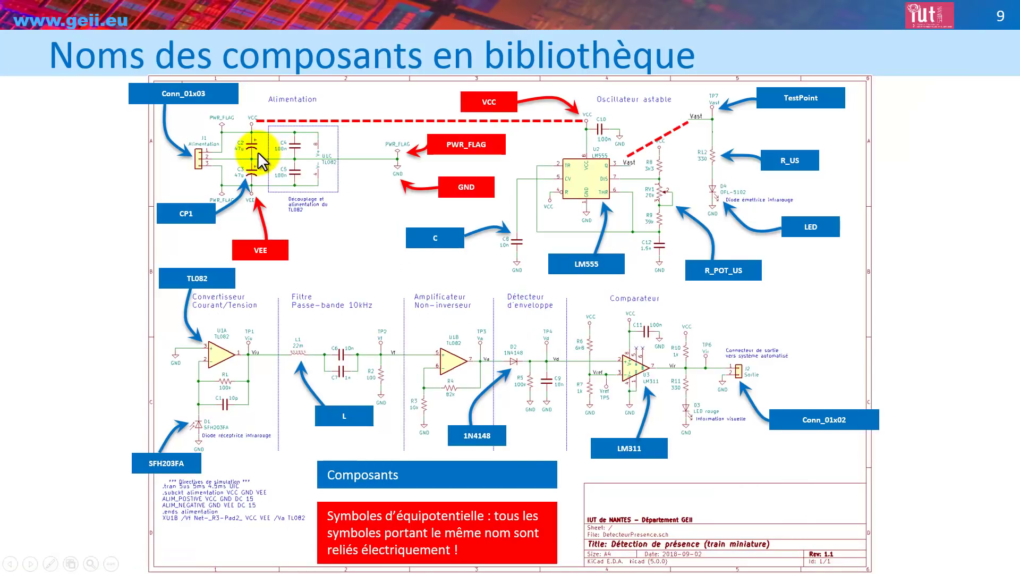
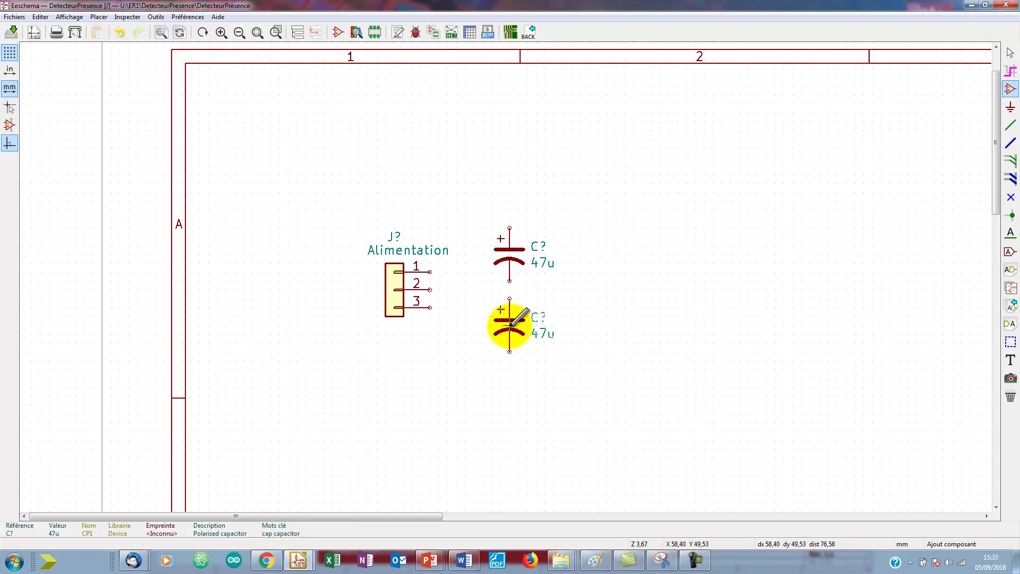
pyautogui.click(510, 325)
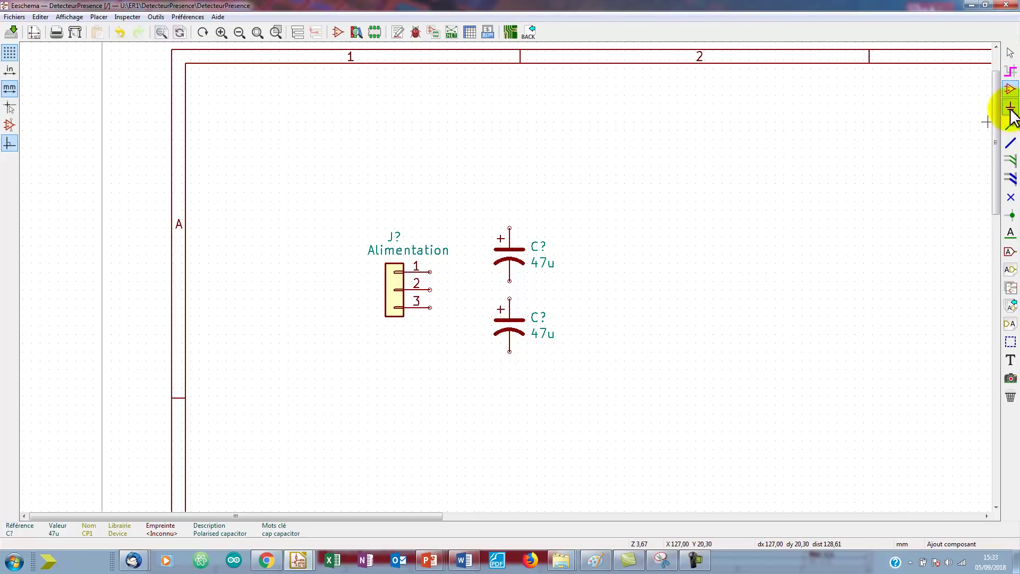
# Place an unpolarised C capacitor beside the upper 47u capacitor, on the side away from the connector
pyautogui.click(674, 219)
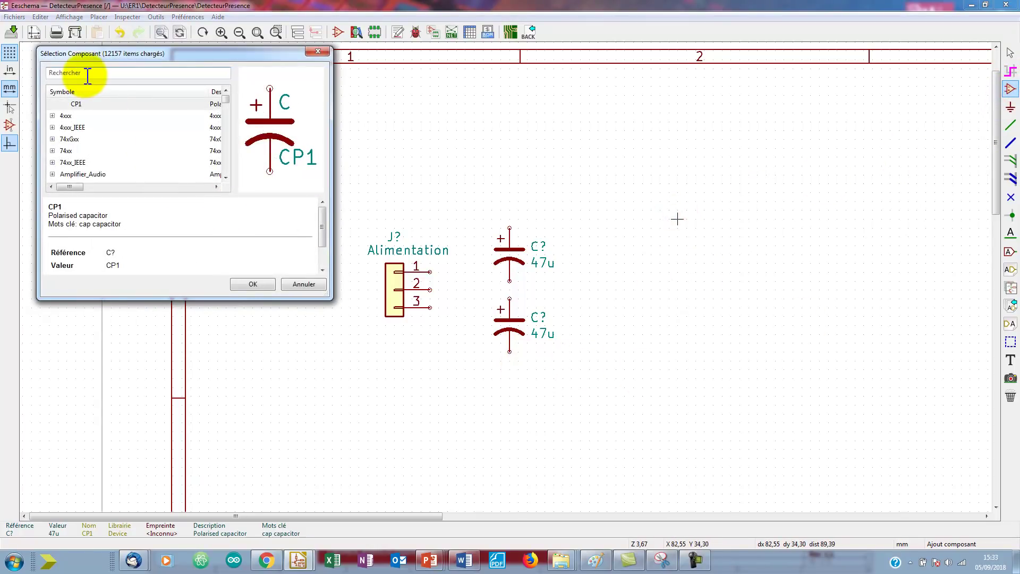
pyautogui.write('c')
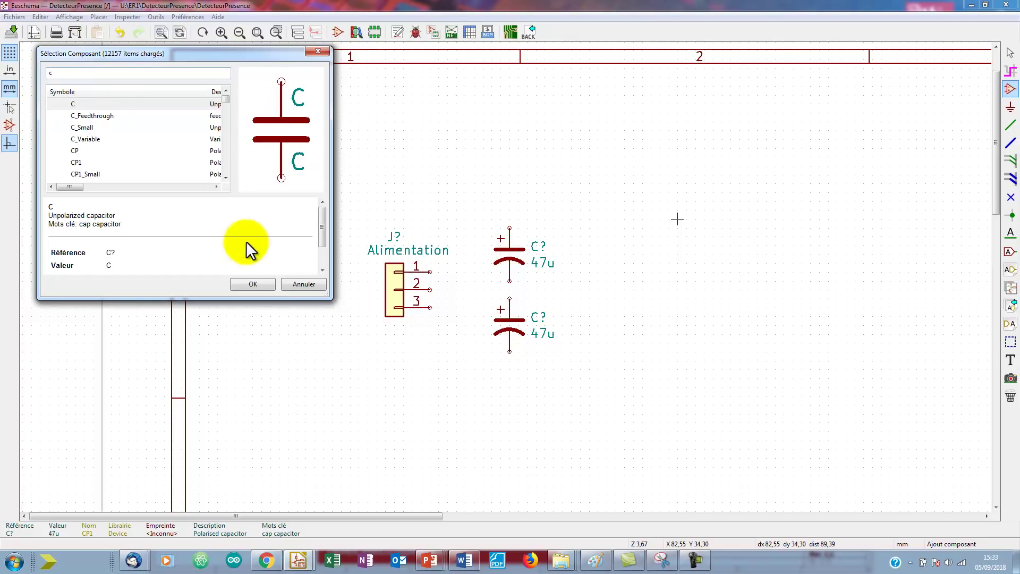
pyautogui.click(265, 284)
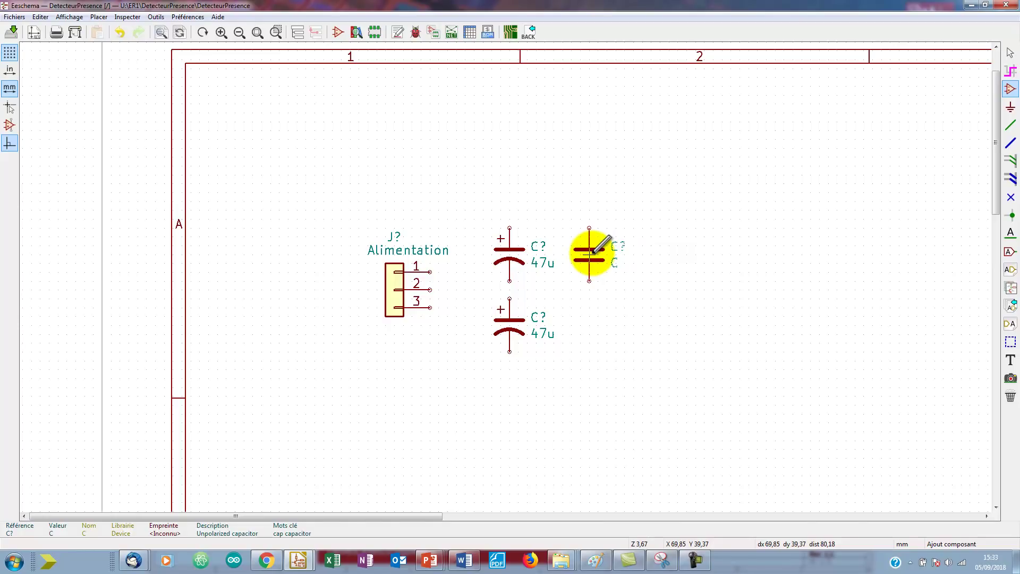
pyautogui.click(591, 253)
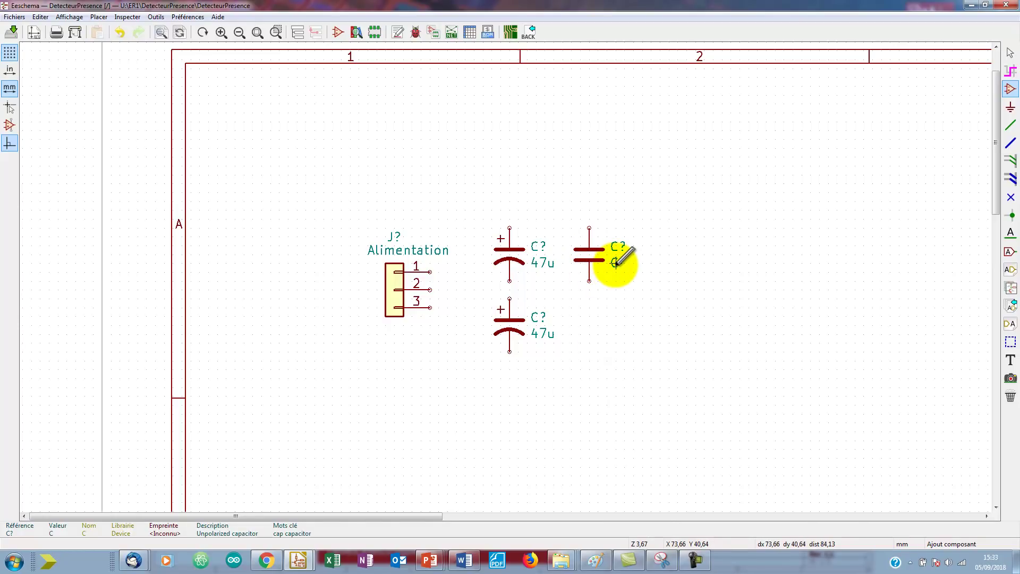
# Set the new capacitor's value to 100n and place a copy of it directly below, level with the lower 47u capacitor
pyautogui.doubleClick(615, 262)
pyautogui.write('100')
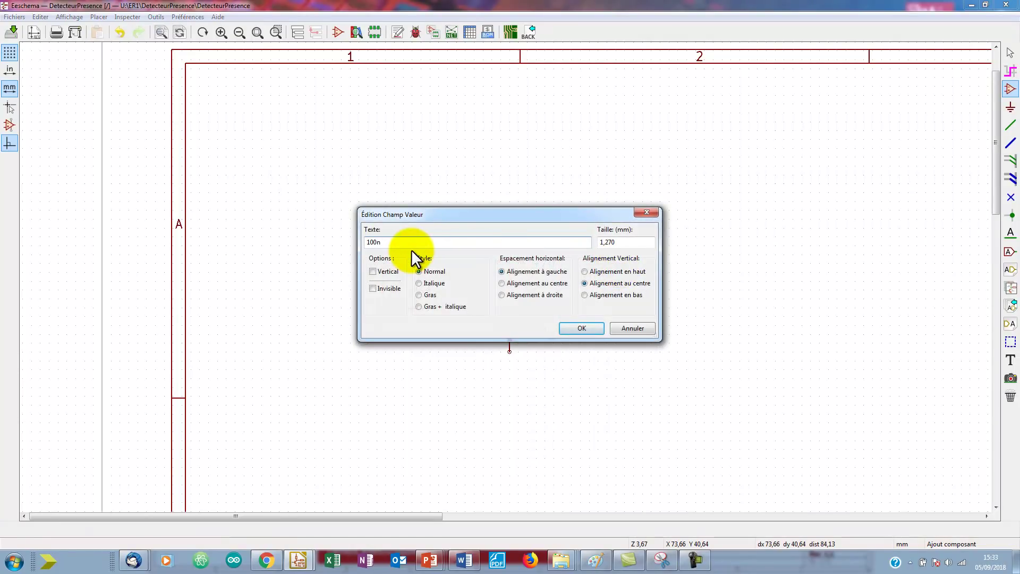
pyautogui.write('n')
pyautogui.click(583, 329)
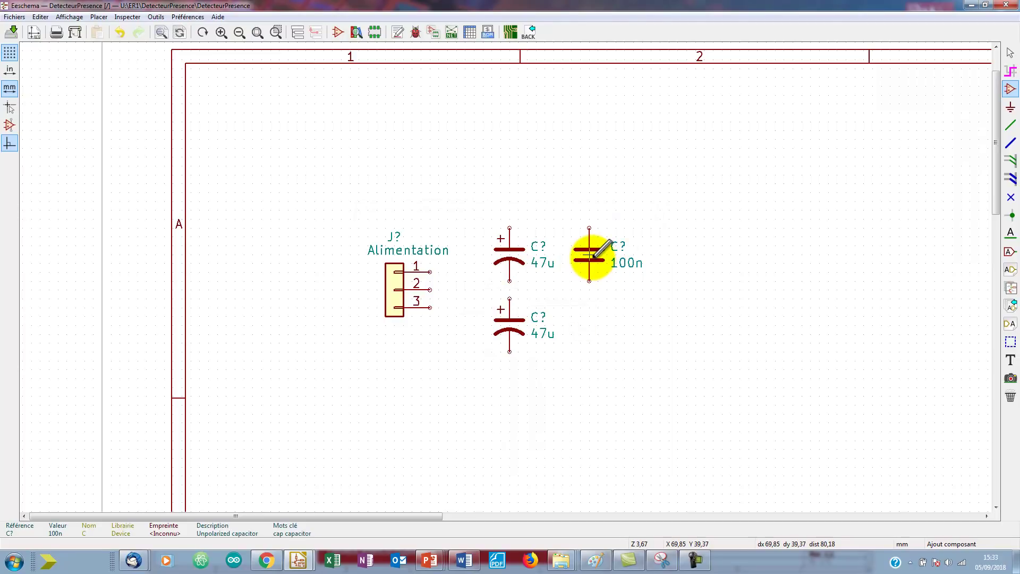
pyautogui.press('c')
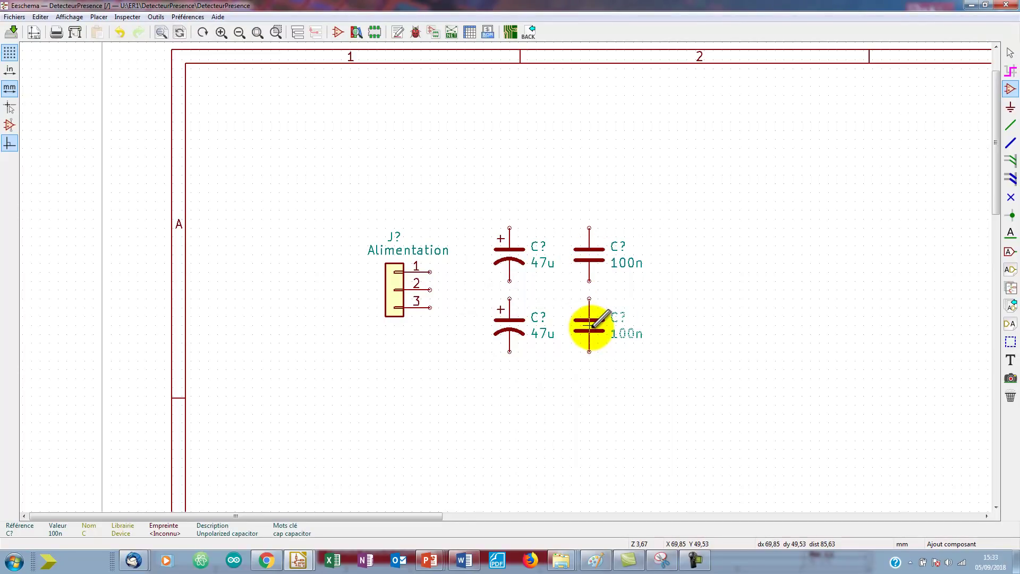
pyautogui.click(591, 326)
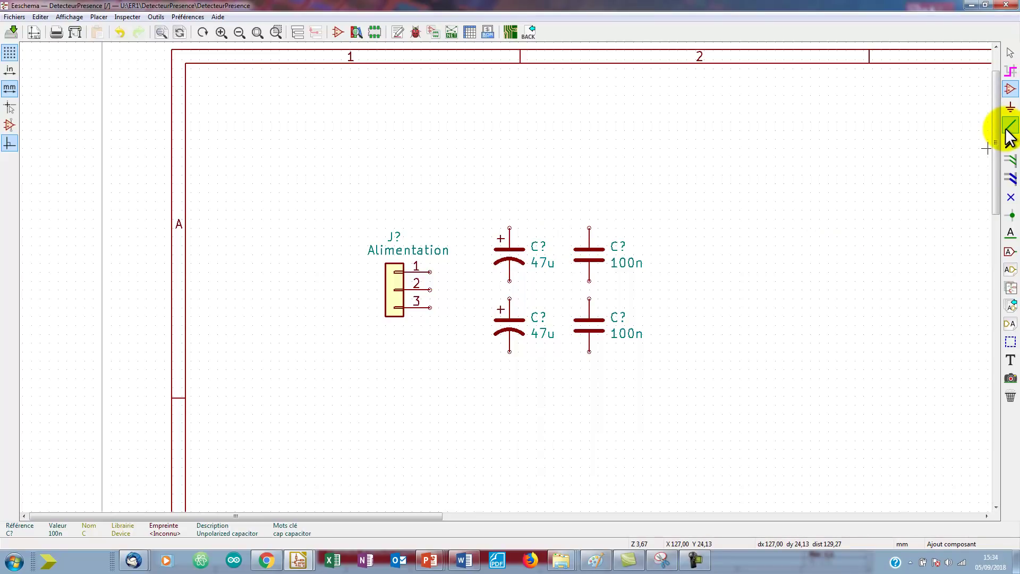
# Wire connector pin 1 up and across to the top terminals of the upper 47u and upper 100n capacitors
pyautogui.click(1008, 128)
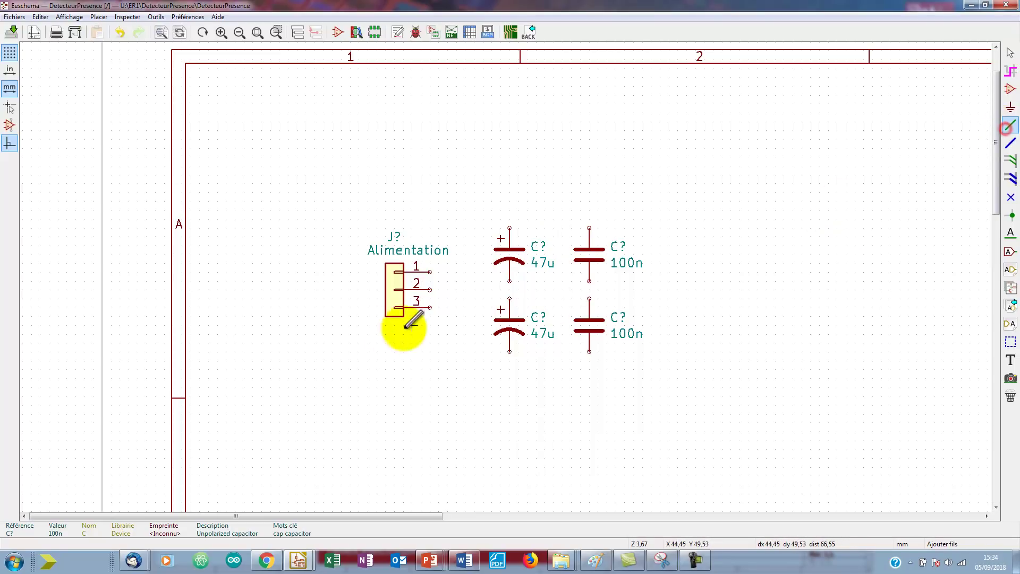
pyautogui.click(429, 272)
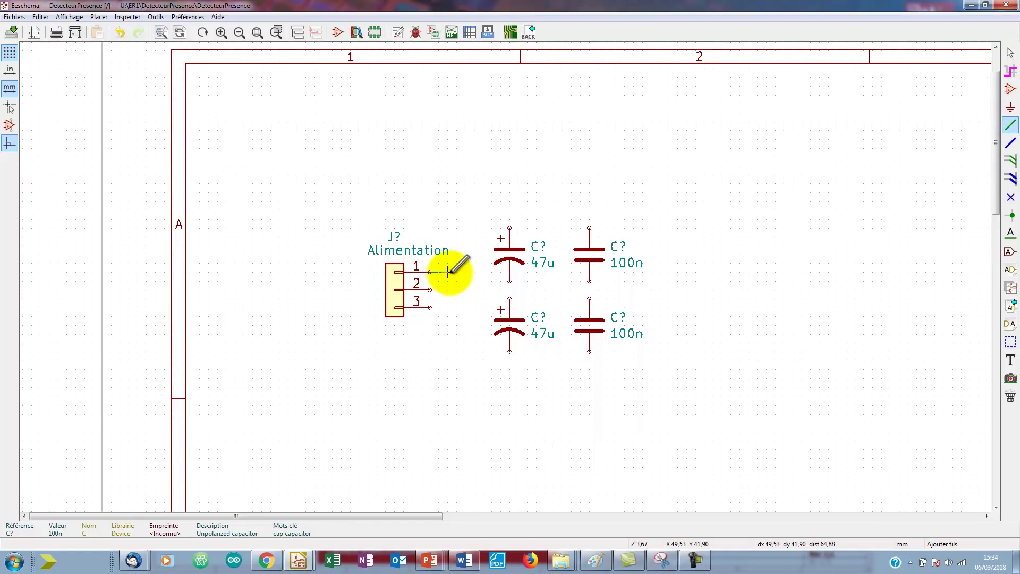
pyautogui.click(456, 272)
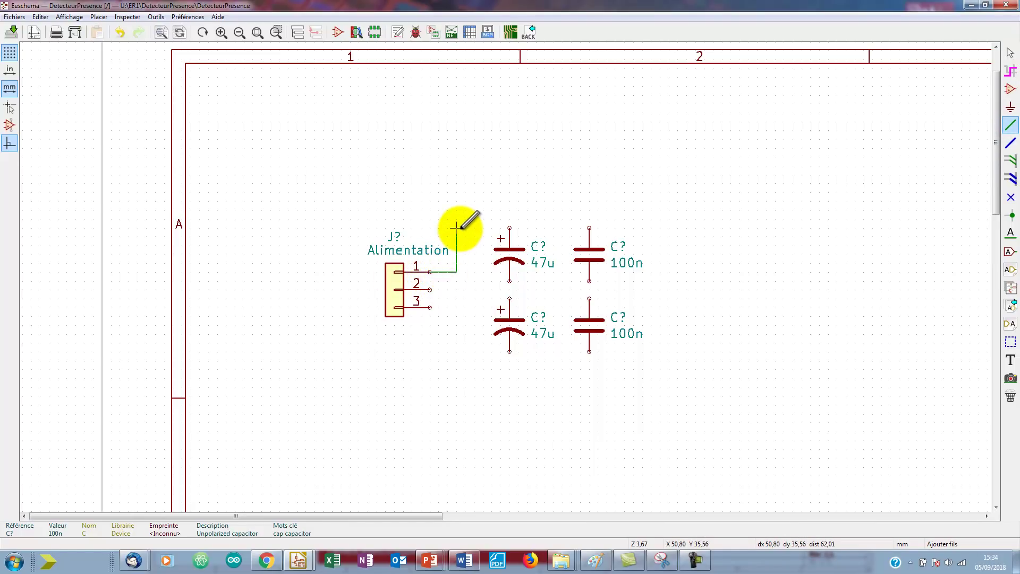
pyautogui.click(456, 219)
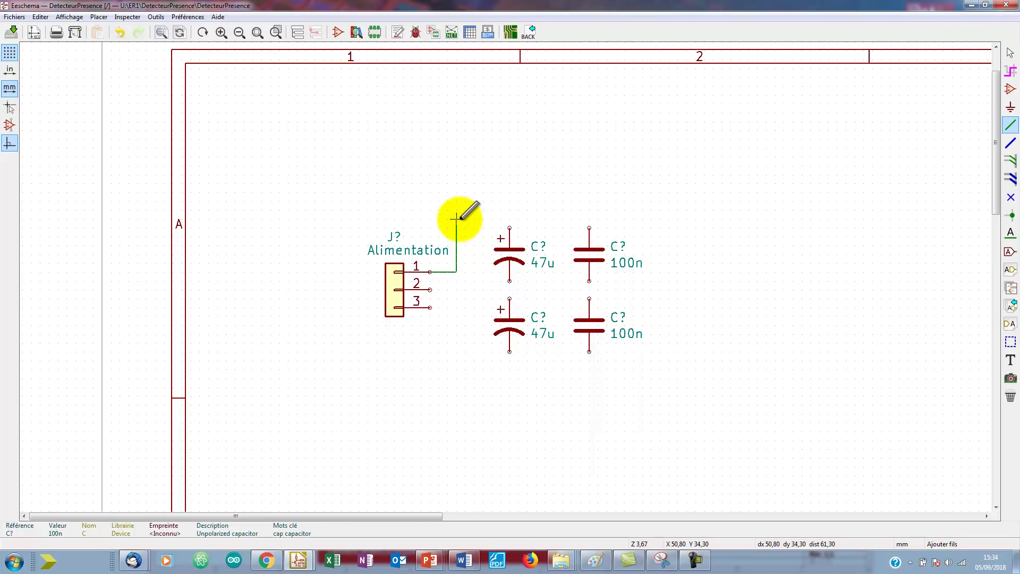
pyautogui.click(509, 216)
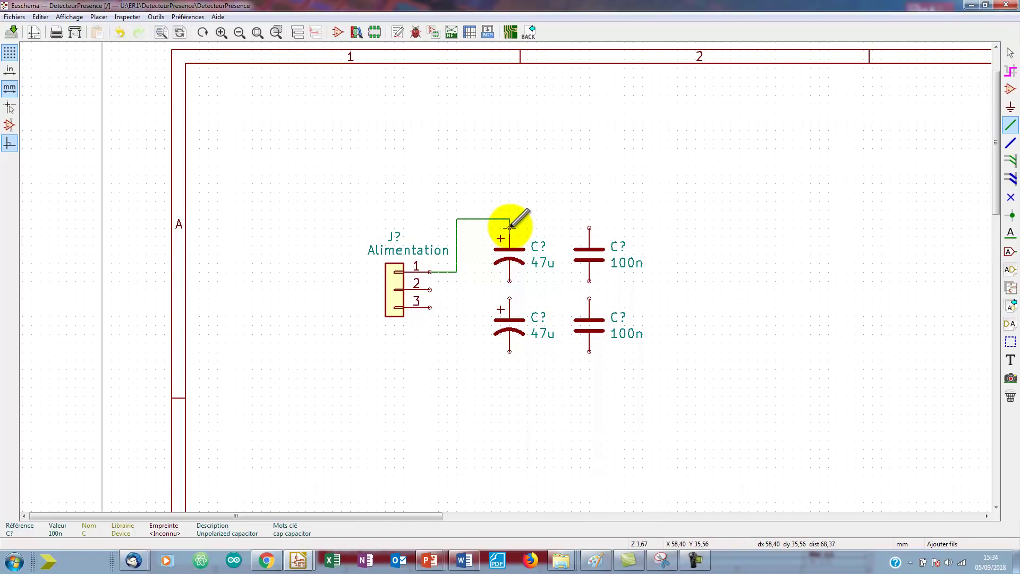
pyautogui.click(509, 226)
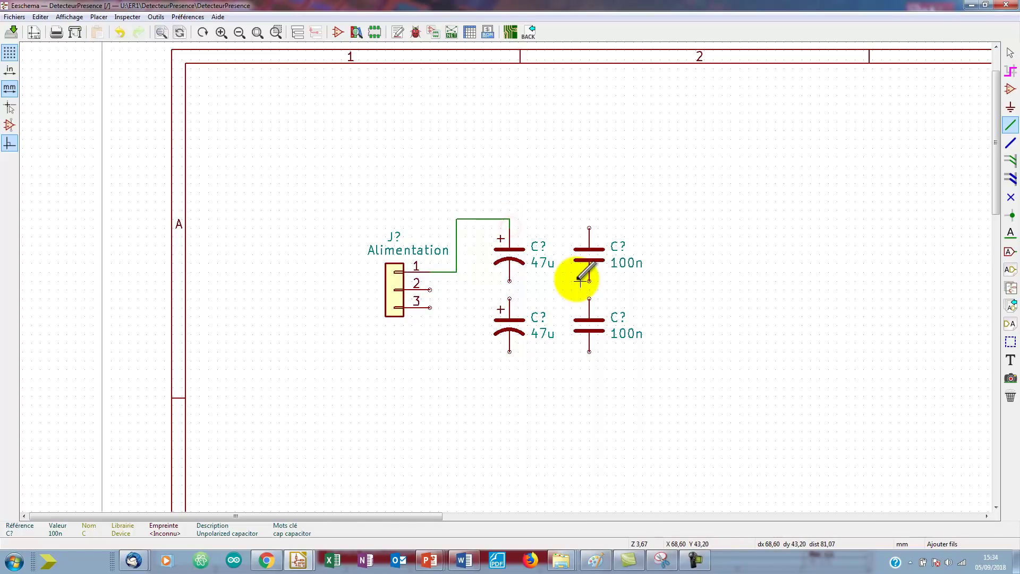
pyautogui.click(509, 219)
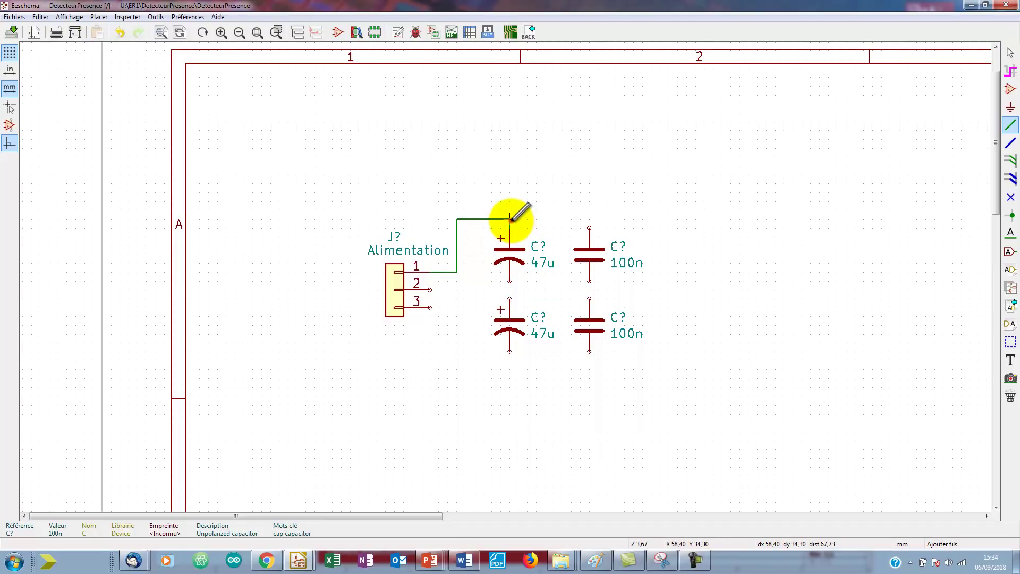
pyautogui.click(589, 226)
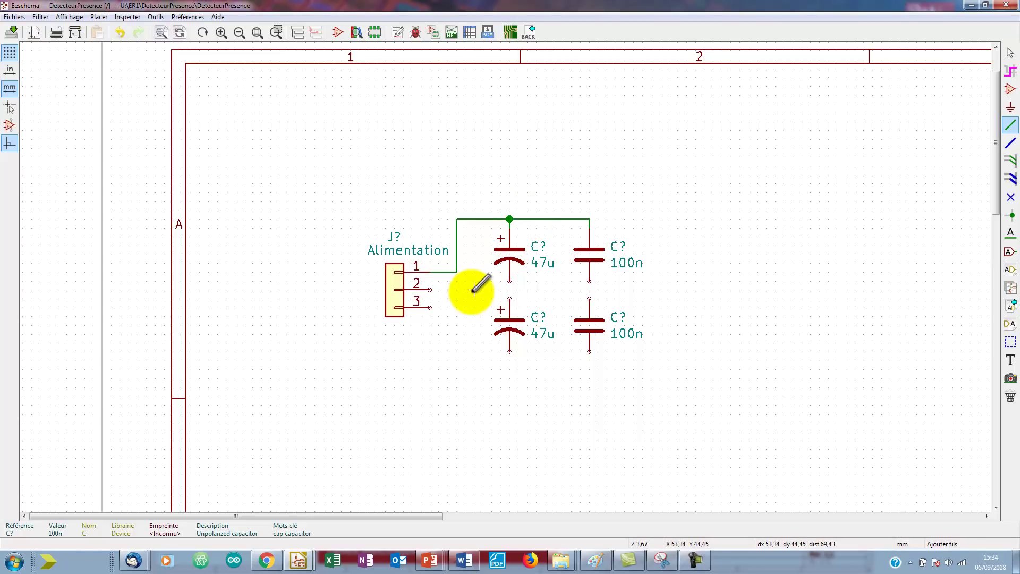
# Wire connector pin 2 to the shared midpoints between the upper and lower capacitors of both the 47u and 100n pairs
pyautogui.click(429, 289)
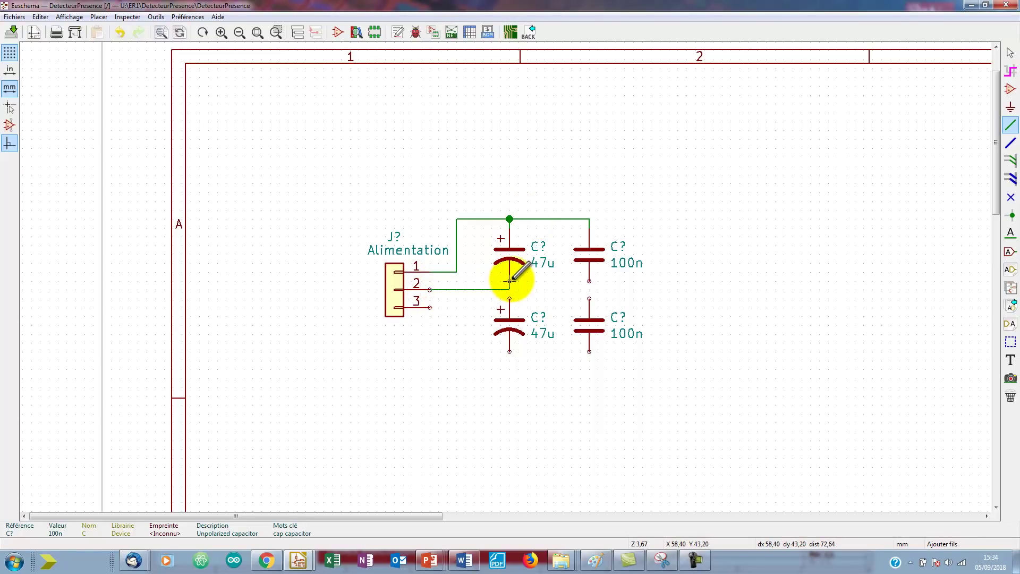
pyautogui.click(510, 290)
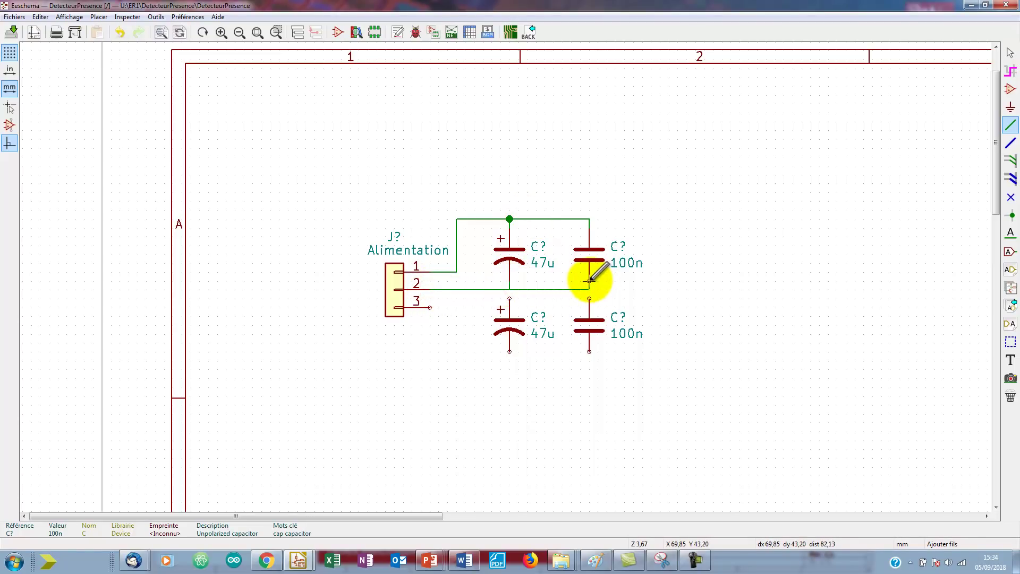
pyautogui.click(588, 298)
pyautogui.click(589, 291)
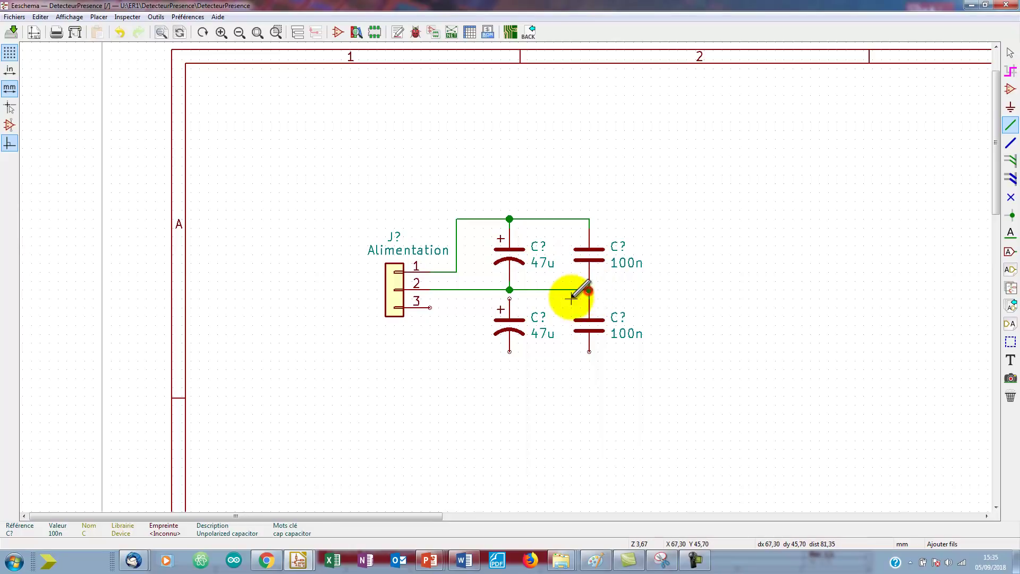
pyautogui.click(509, 297)
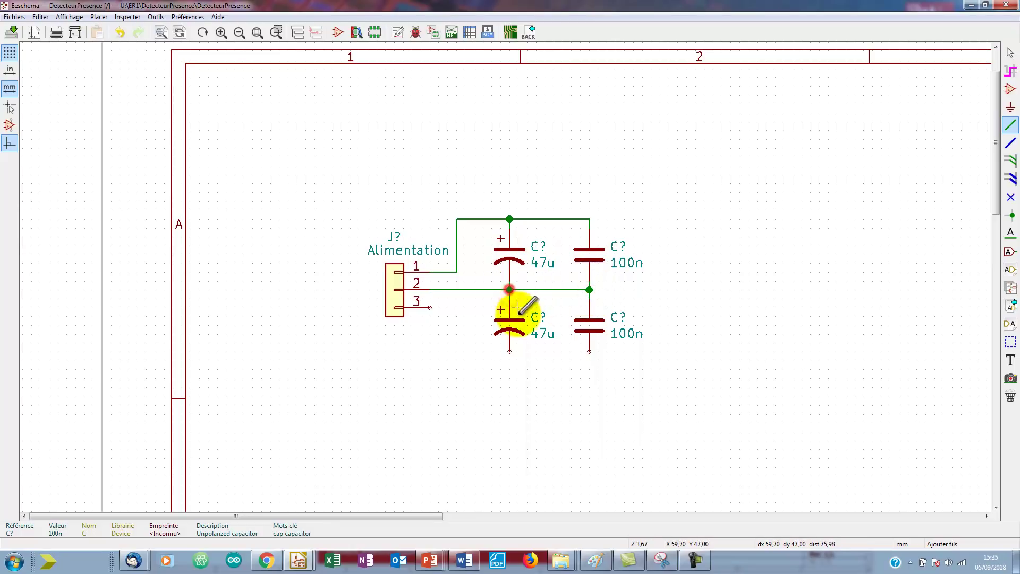
# Wire connector pin 3 down and across to the bottom terminals of the lower 47u and lower 100n capacitors
pyautogui.click(431, 307)
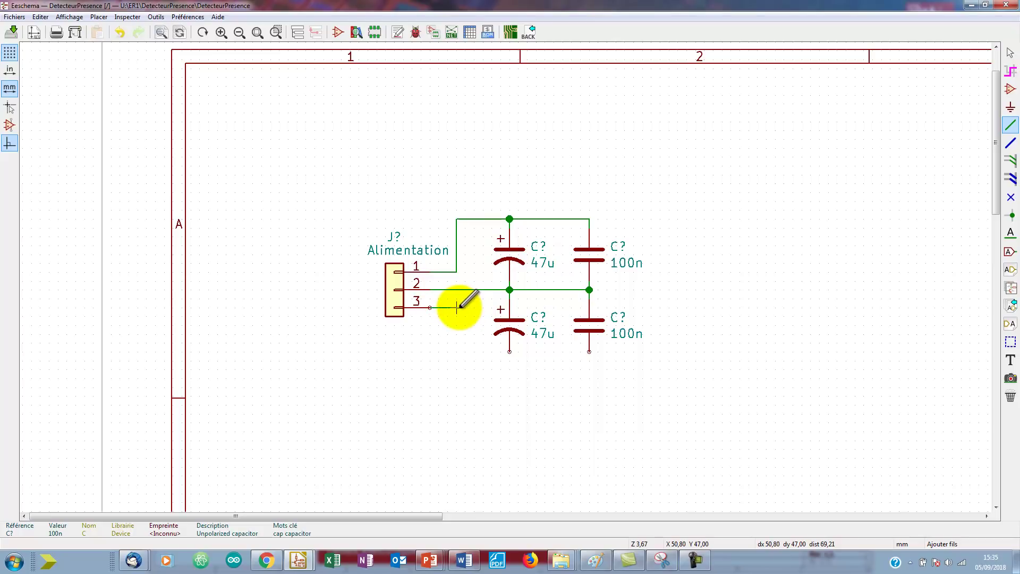
pyautogui.click(456, 307)
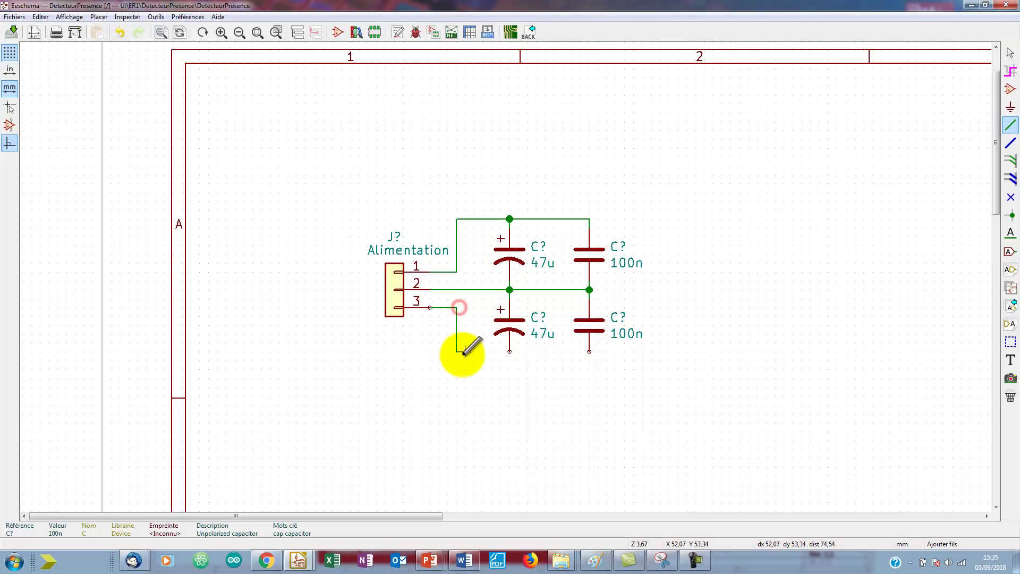
pyautogui.click(509, 360)
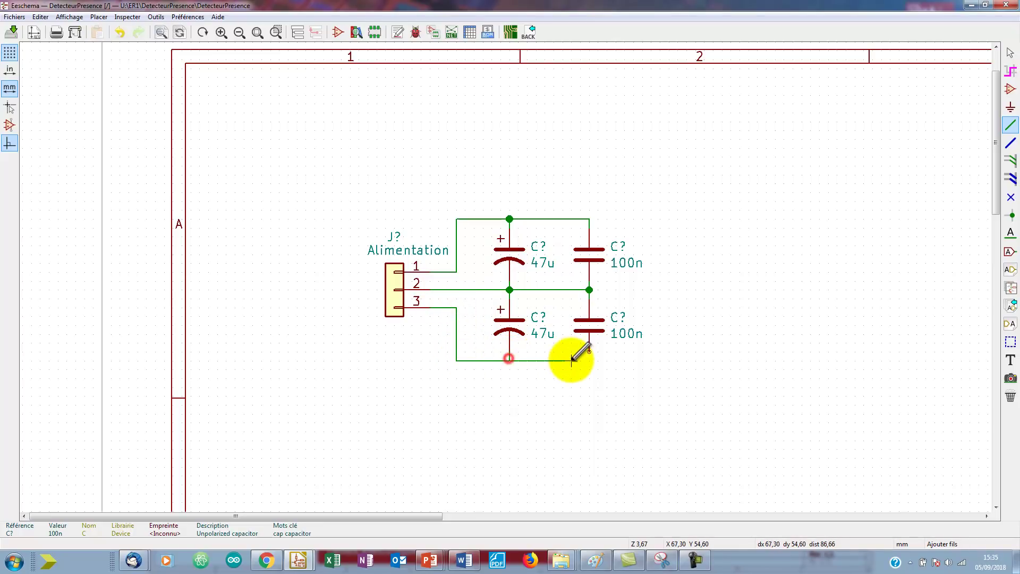
pyautogui.click(589, 351)
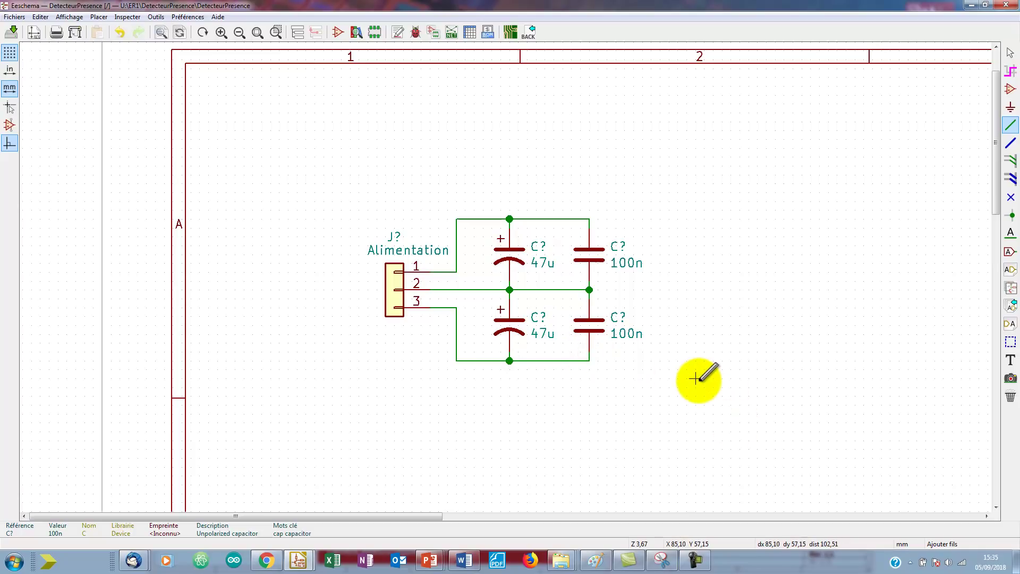
# Check the op-amp's library name on the PowerPoint slide, return to the schematic and place a TL082 to the right of the capacitors
pyautogui.hotkey('alt', 'Tab')
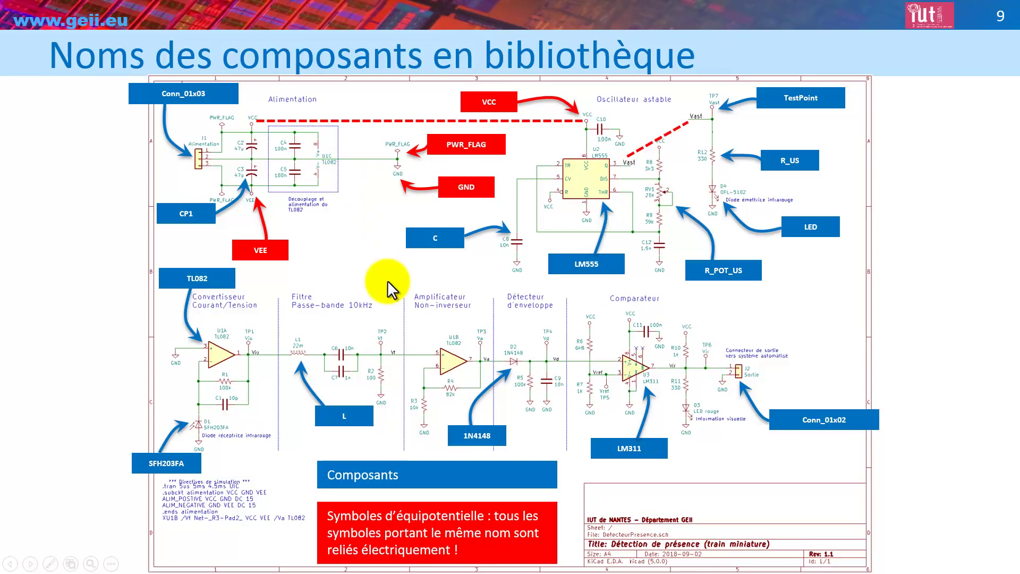
pyautogui.hotkey('alt', 'Tab')
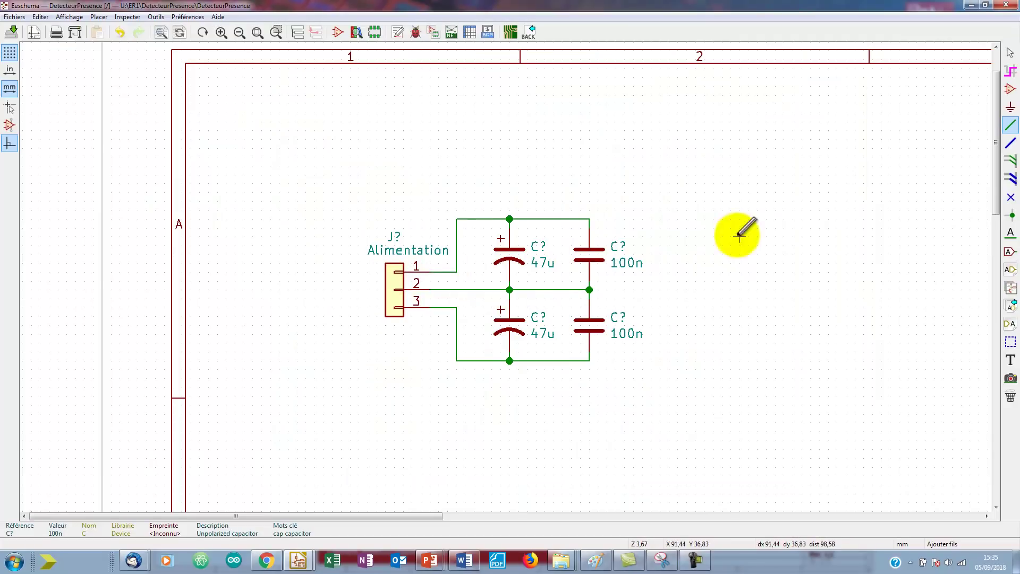
pyautogui.click(1009, 90)
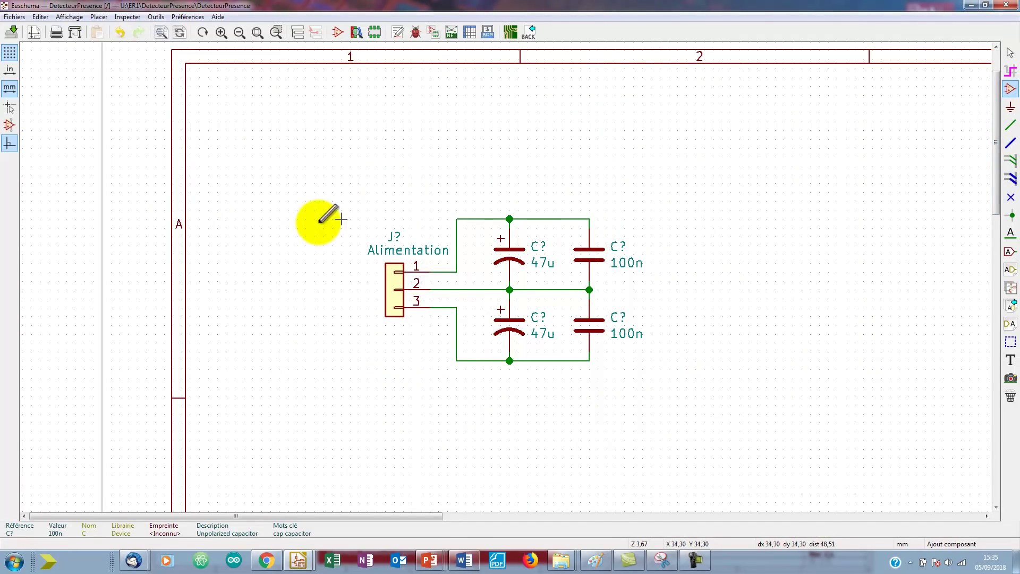
pyautogui.click(730, 200)
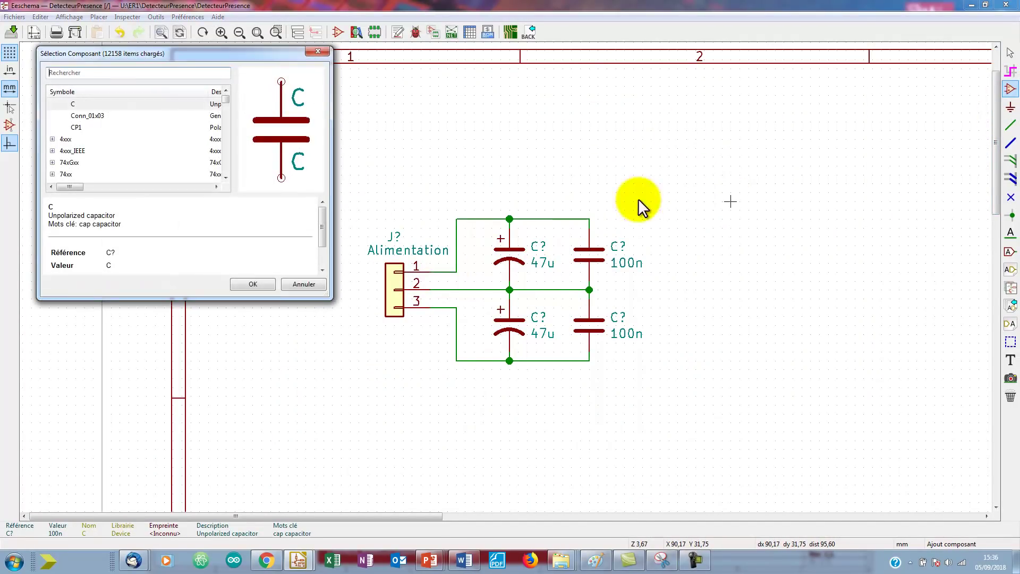
pyautogui.write('TL')
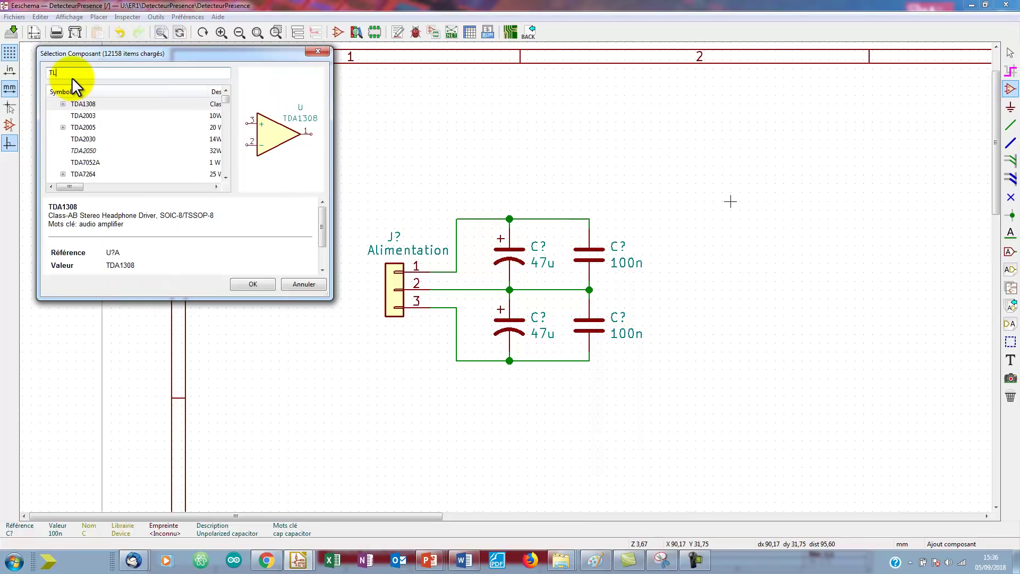
pyautogui.write('082')
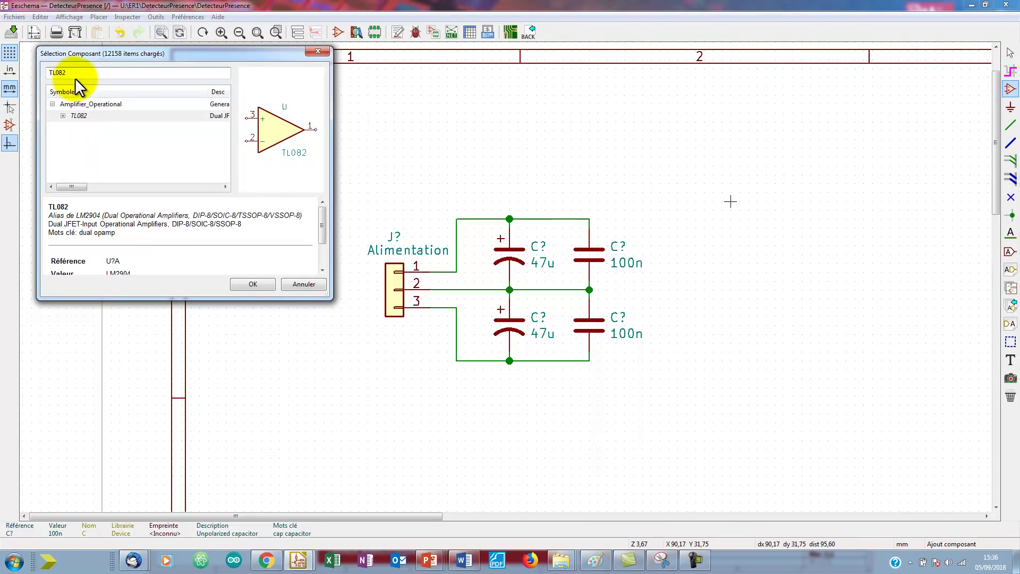
pyautogui.click(253, 283)
pyautogui.click(792, 299)
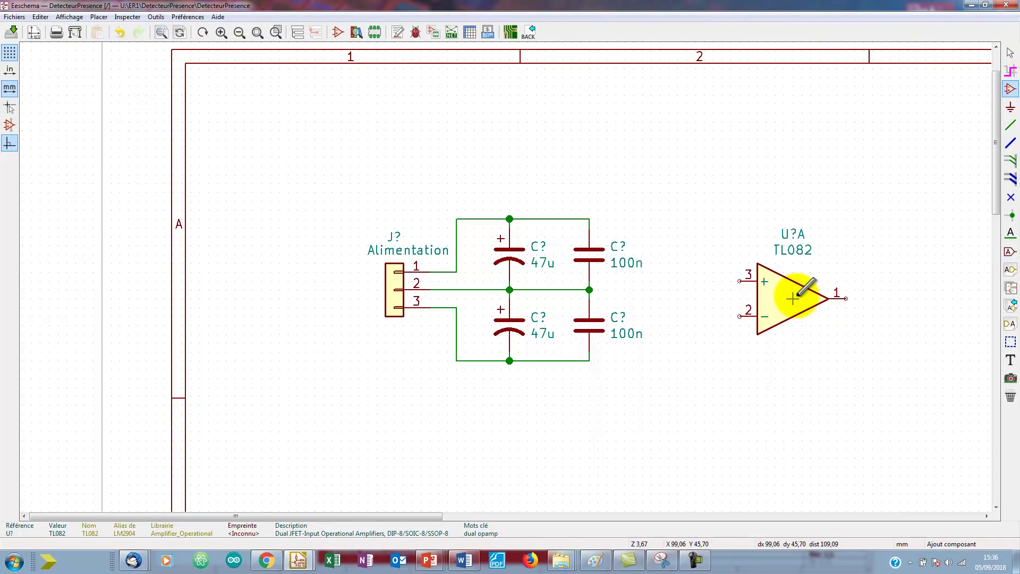
# Change the placed TL082 symbol's unit to C, the op-amp's power supply unit
pyautogui.doubleClick(792, 298)
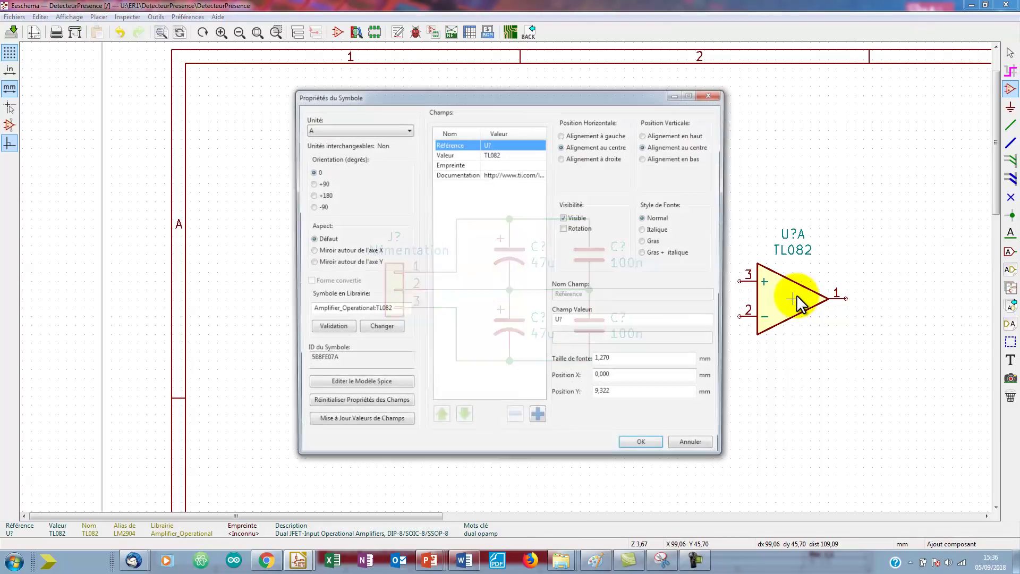
pyautogui.click(346, 128)
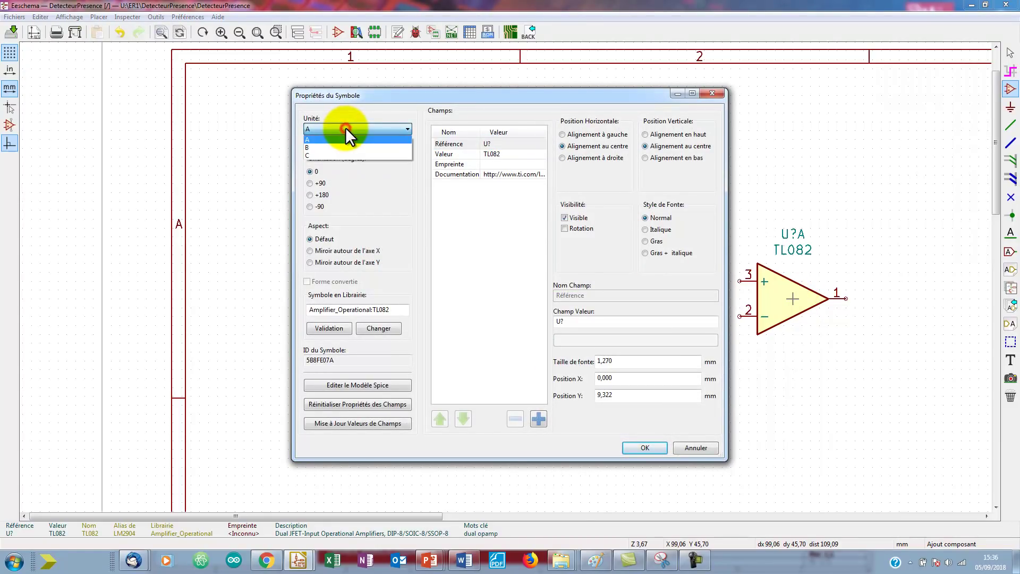
pyautogui.click(337, 154)
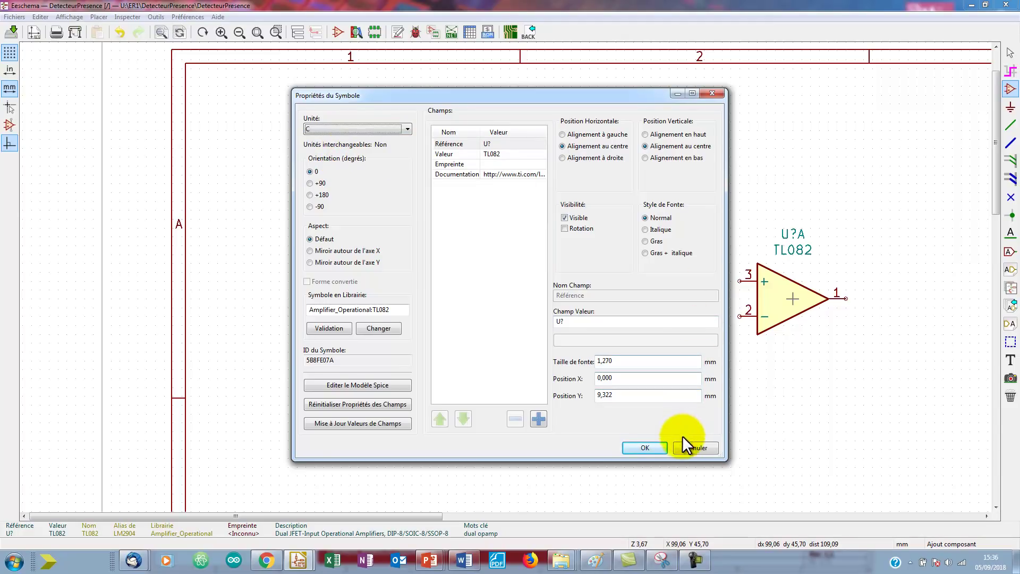
pyautogui.click(644, 448)
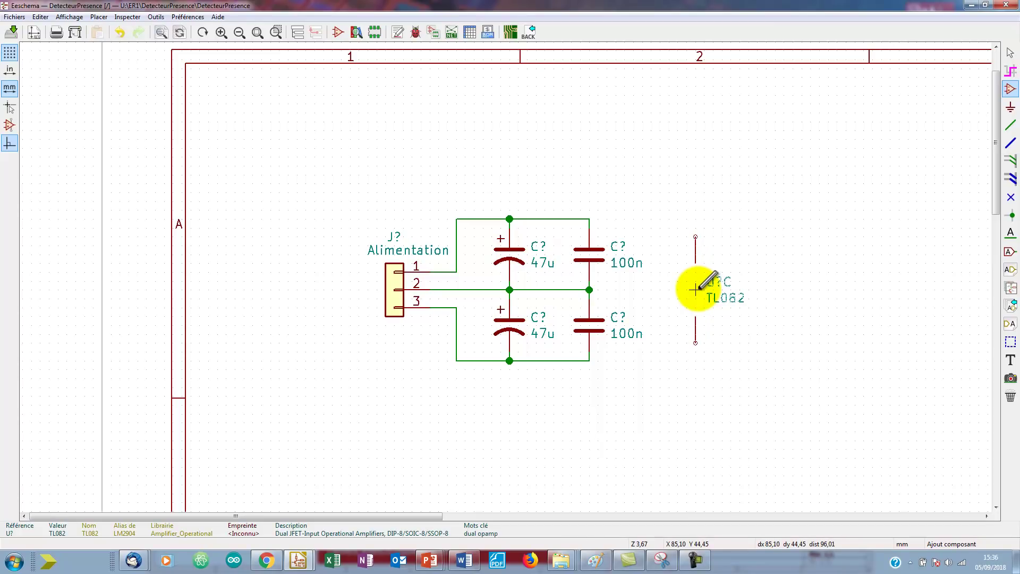
# Place the TL082 supply unit, wire pins 8 and 4 to the upper and lower rails, and add short stubs beyond the rails at the 100n capacitors
pyautogui.click(695, 290)
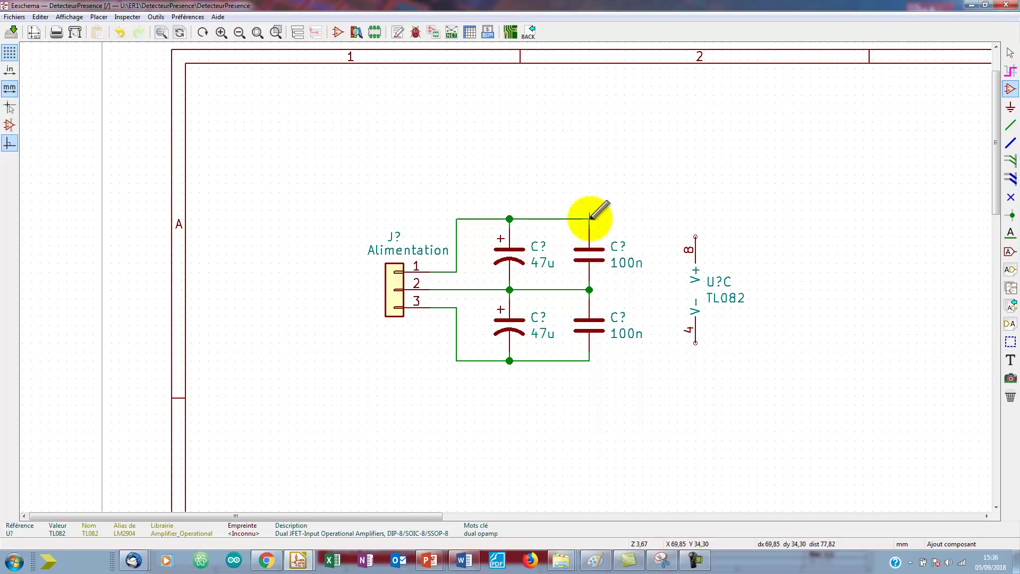
pyautogui.press('w')
pyautogui.click(696, 235)
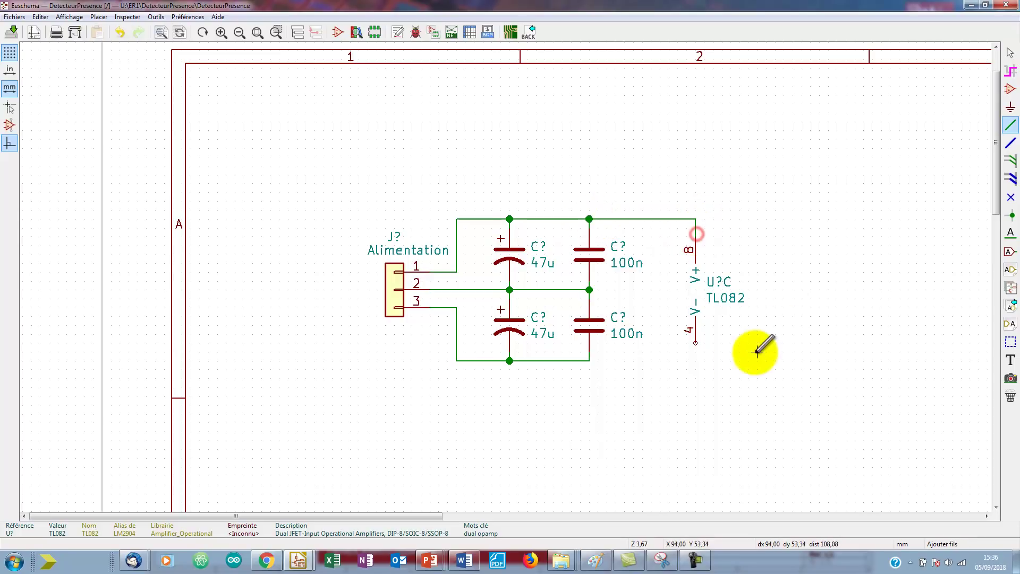
pyautogui.click(695, 342)
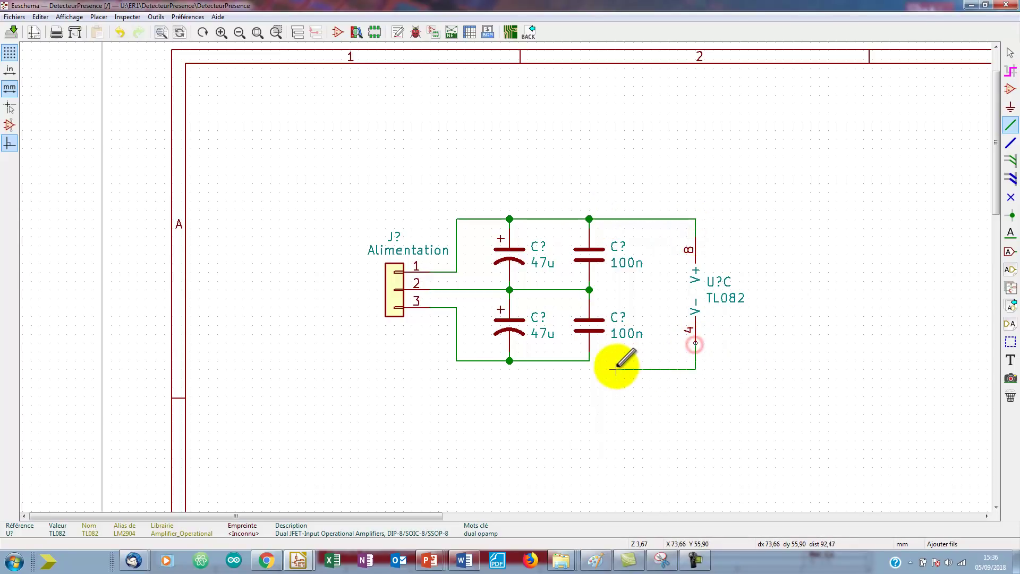
pyautogui.click(589, 361)
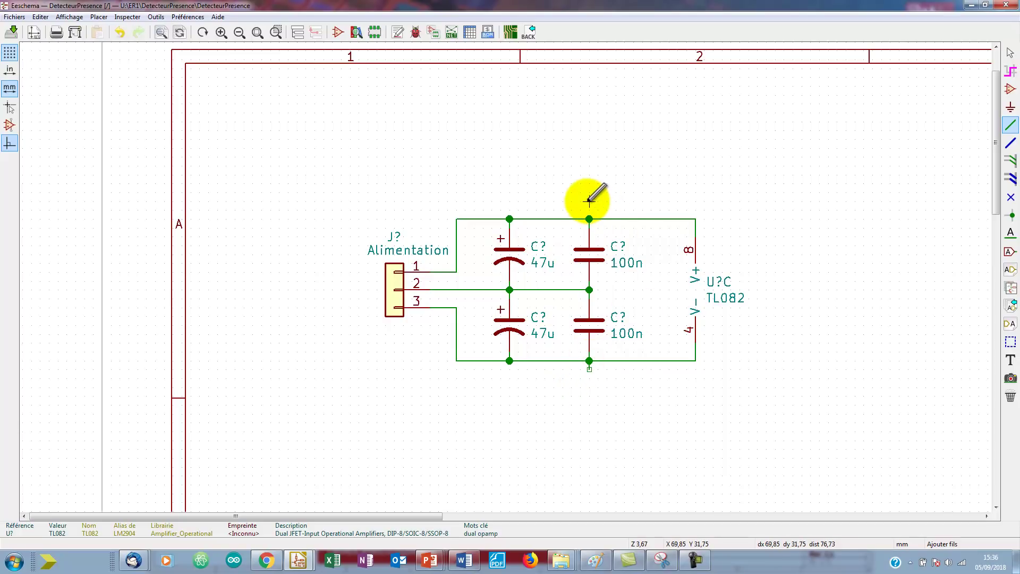
pyautogui.click(589, 217)
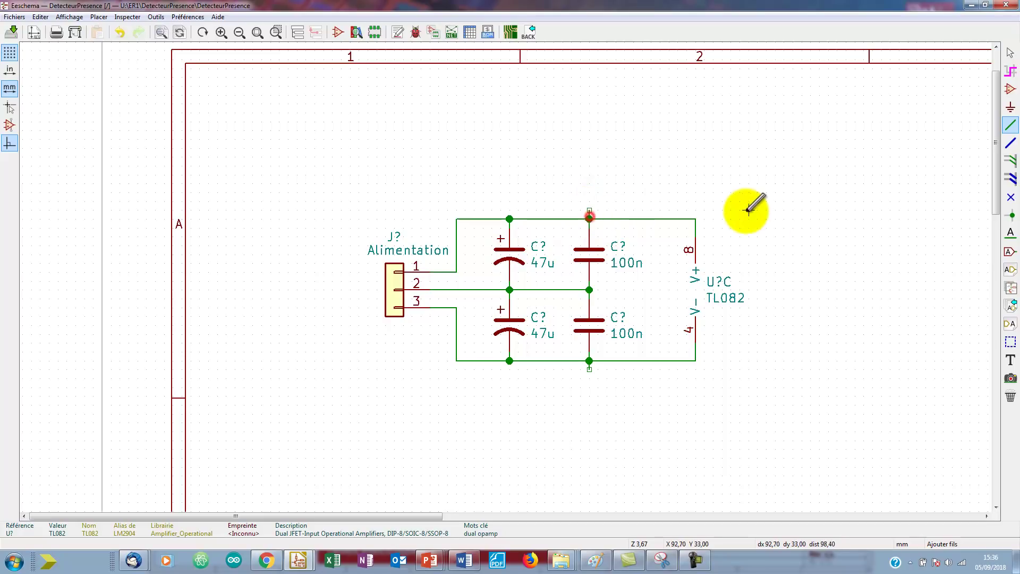
# Place a VCC power symbol on the wire stub above the upper 100n capacitor
pyautogui.click(1011, 109)
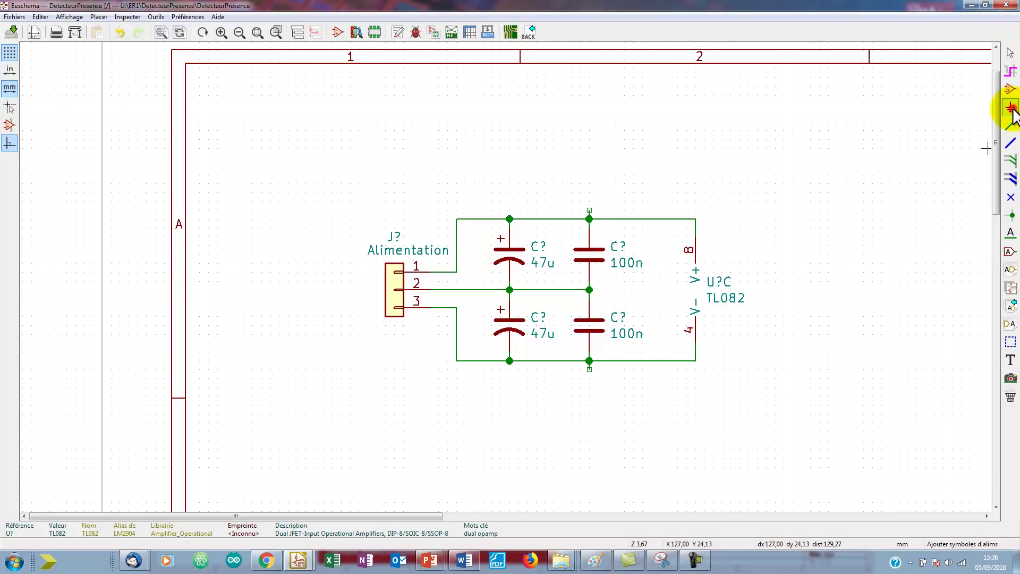
pyautogui.click(509, 149)
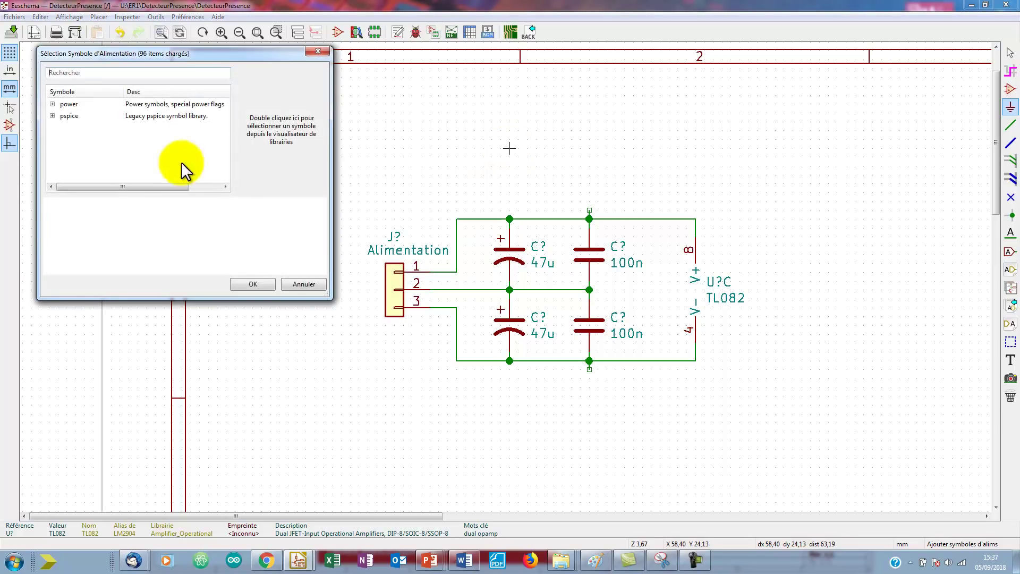
pyautogui.click(77, 71)
pyautogui.click(52, 103)
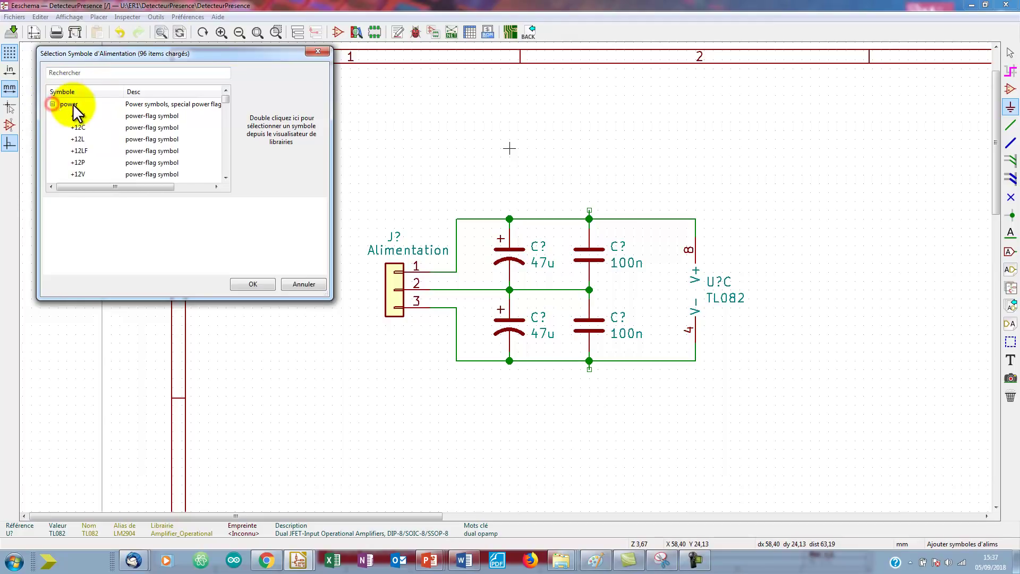
pyautogui.click(78, 140)
pyautogui.scroll(-8, 98, 147)
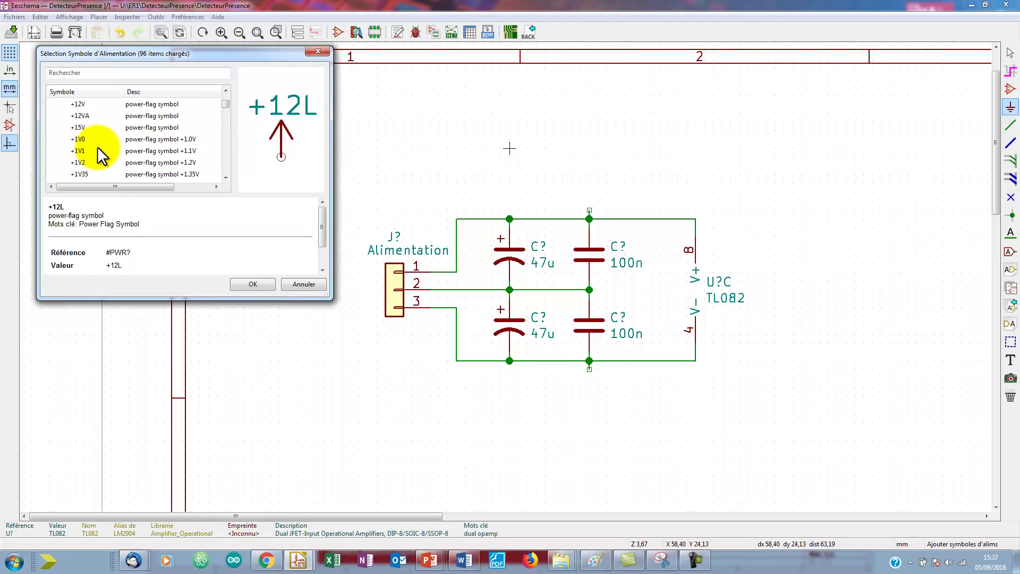
pyautogui.scroll(-4, 97, 148)
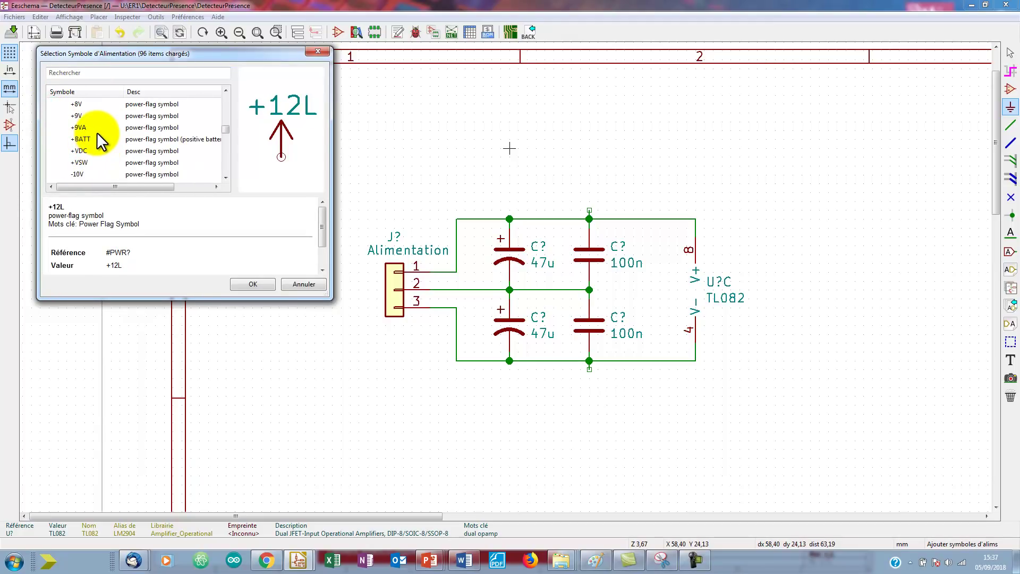
pyautogui.click(97, 73)
pyautogui.write('VCC')
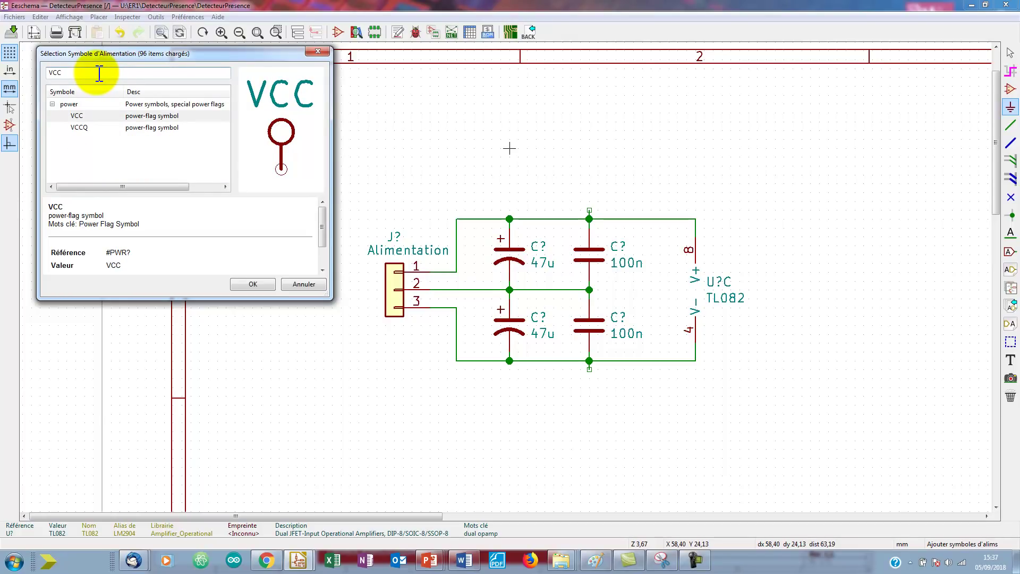
pyautogui.click(247, 283)
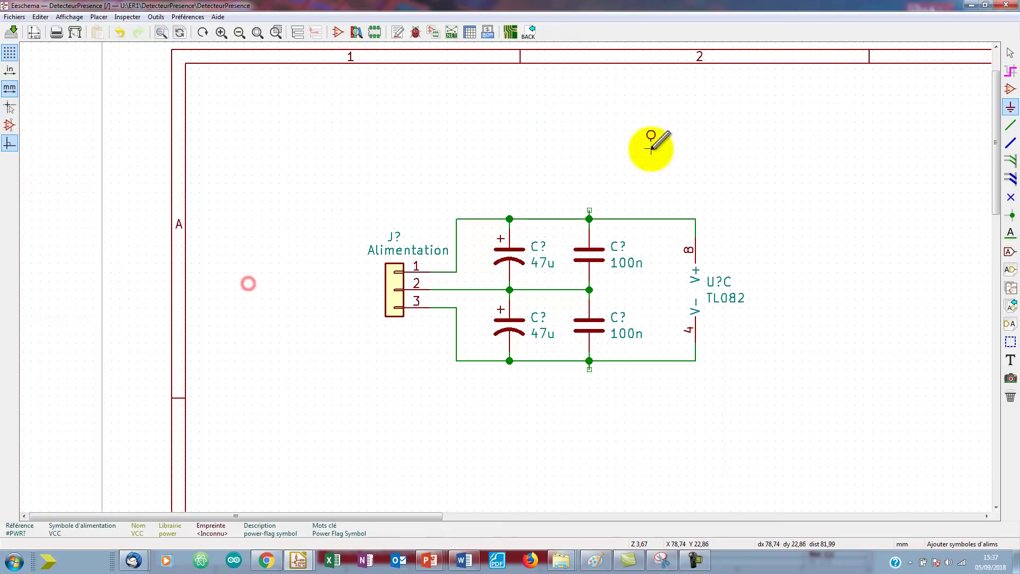
pyautogui.click(589, 208)
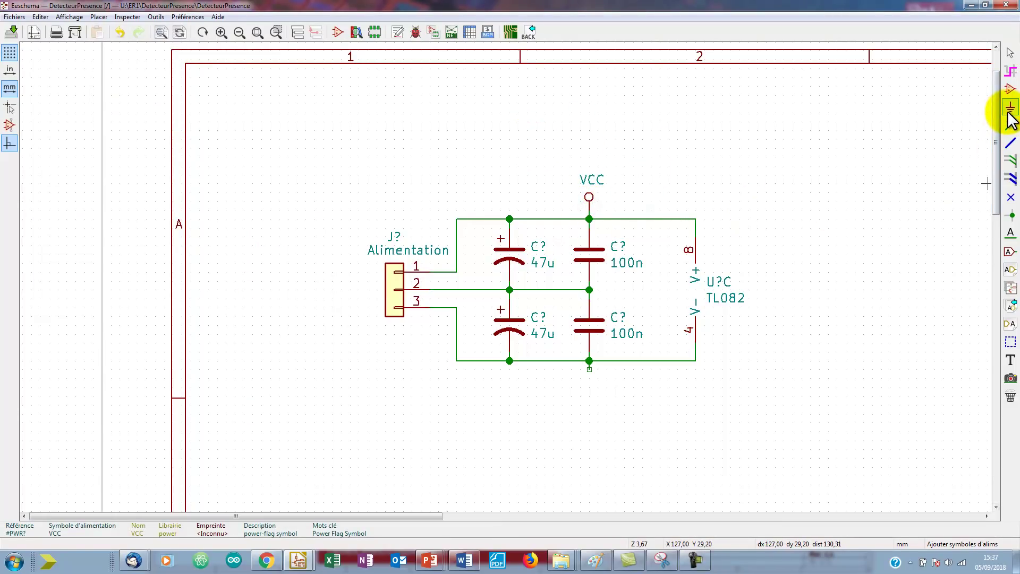
# Place a VEE power symbol, flipped to point downward, on the wire stub below the lower 100n capacitor
pyautogui.click(819, 202)
pyautogui.write('VEE')
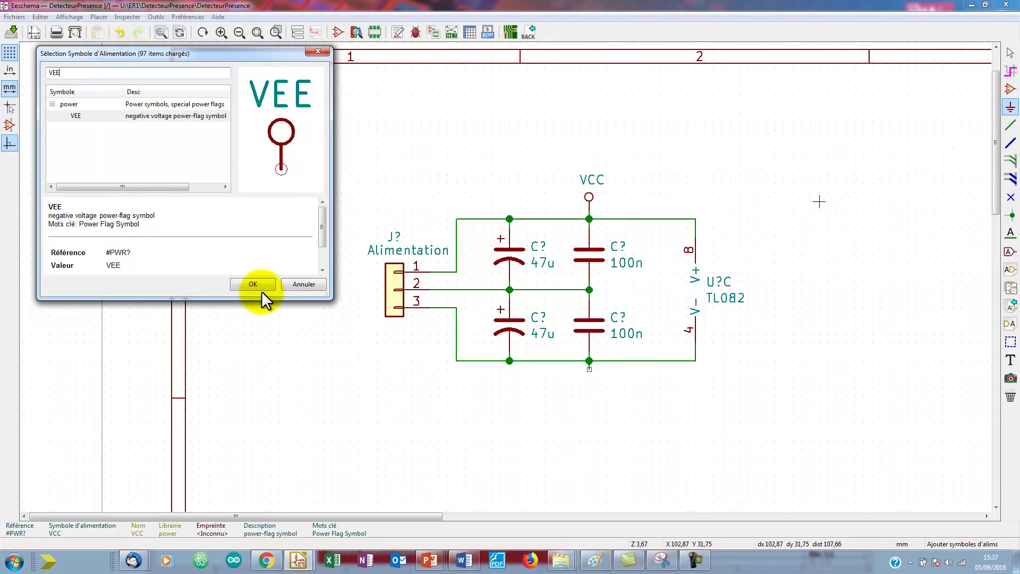
pyautogui.click(261, 283)
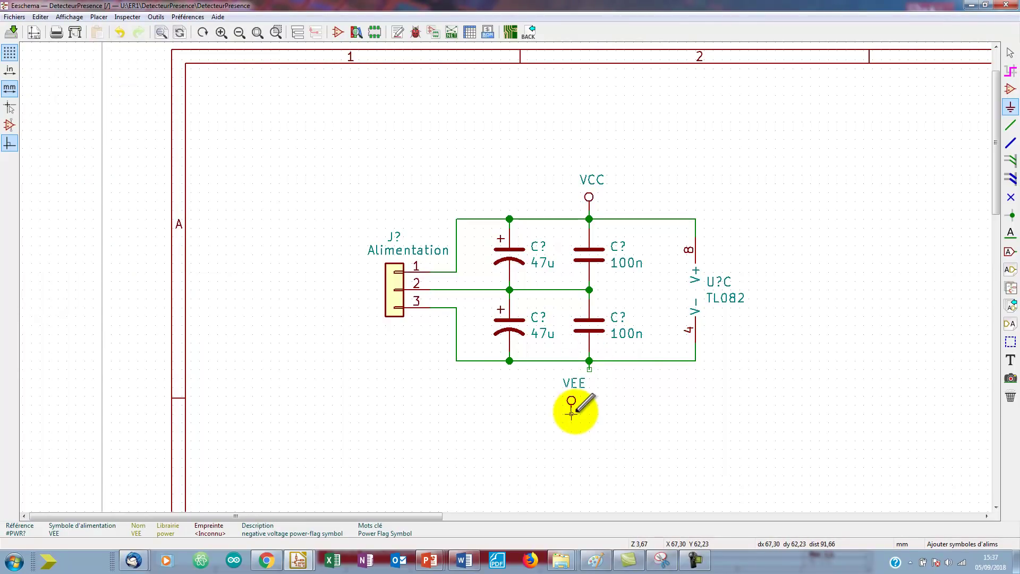
pyautogui.press('x')
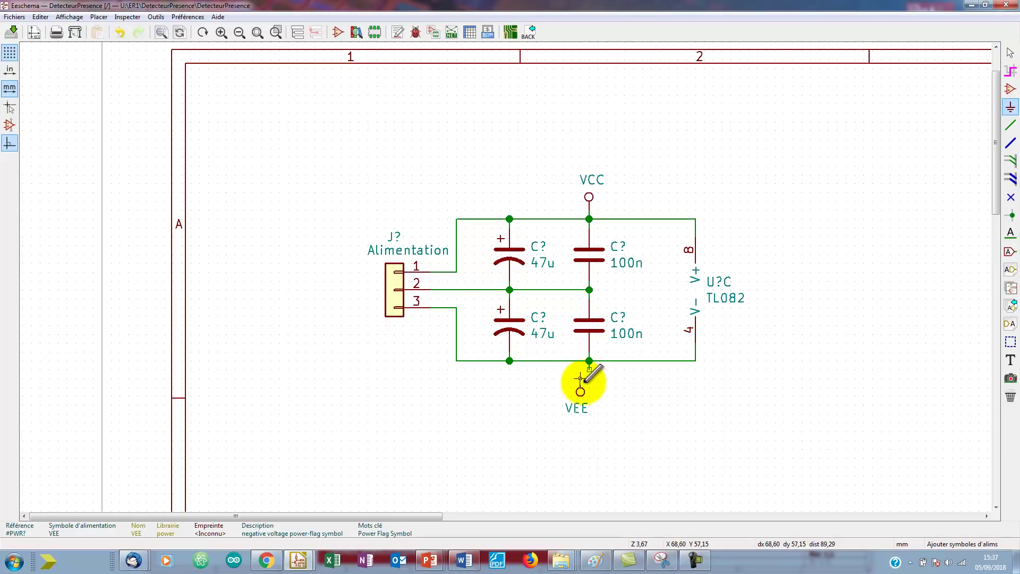
pyautogui.click(589, 367)
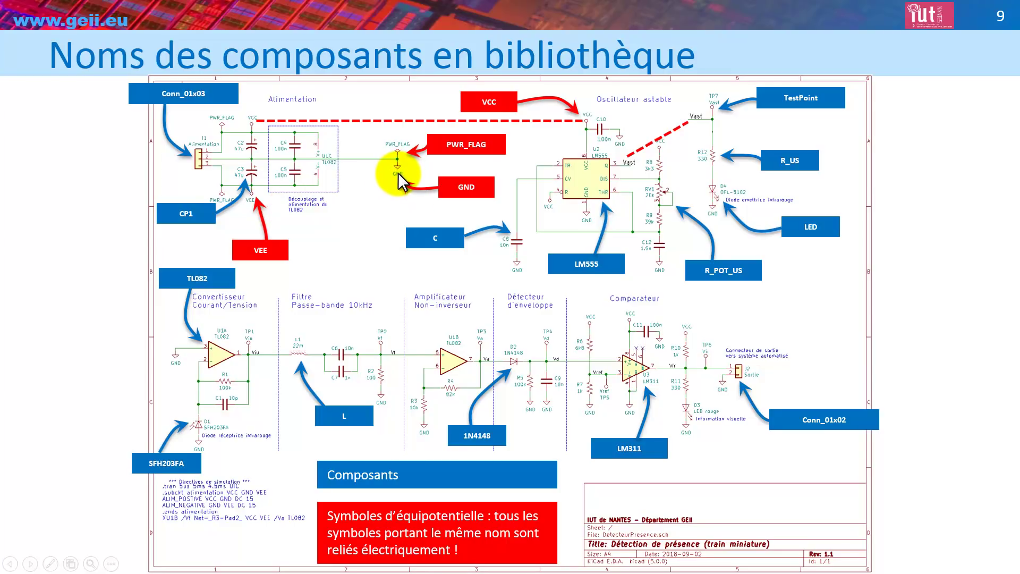
# Return from the reference slide to the schematic and place a PWR_FLAG symbol just above the upper rail's left corner
pyautogui.hotkey('alt', 'Tab')
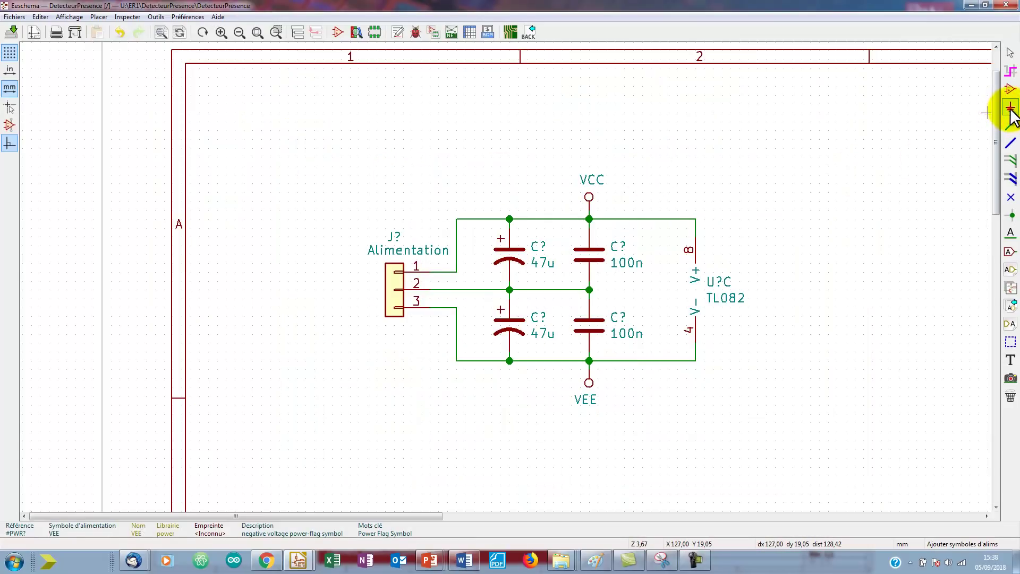
pyautogui.click(1011, 109)
pyautogui.click(402, 122)
pyautogui.write('pwr')
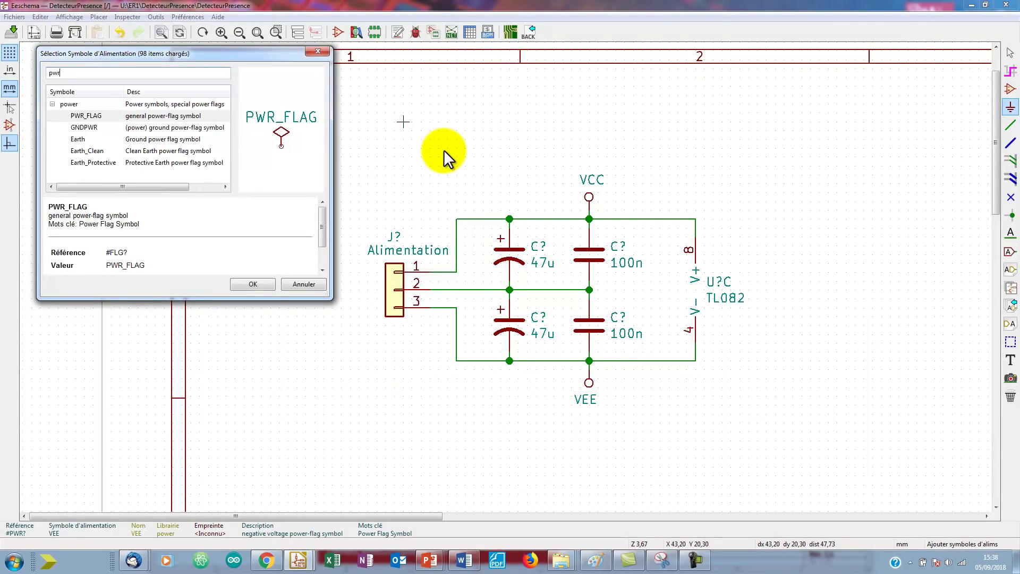
pyautogui.click(103, 116)
pyautogui.click(252, 283)
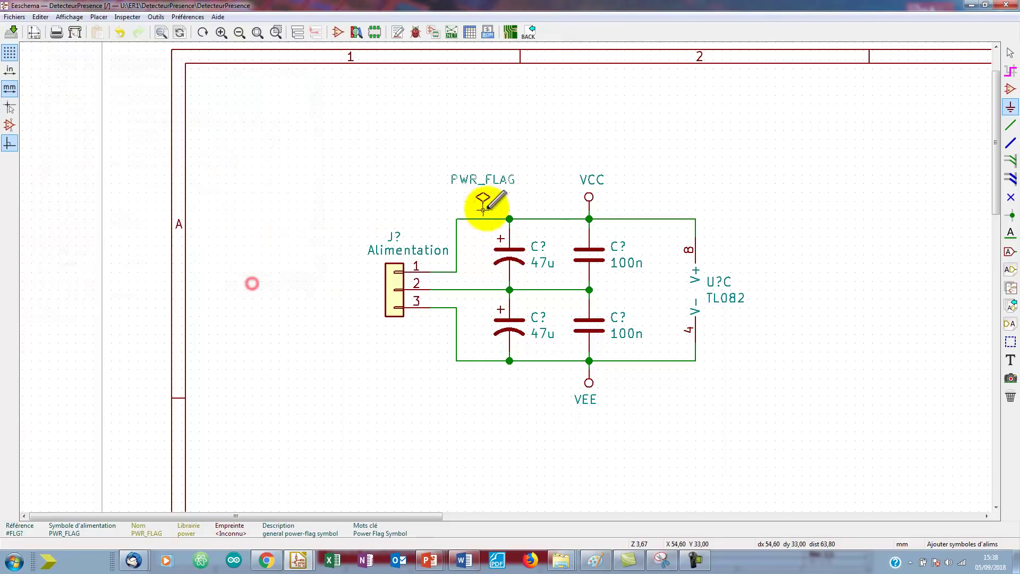
pyautogui.click(456, 207)
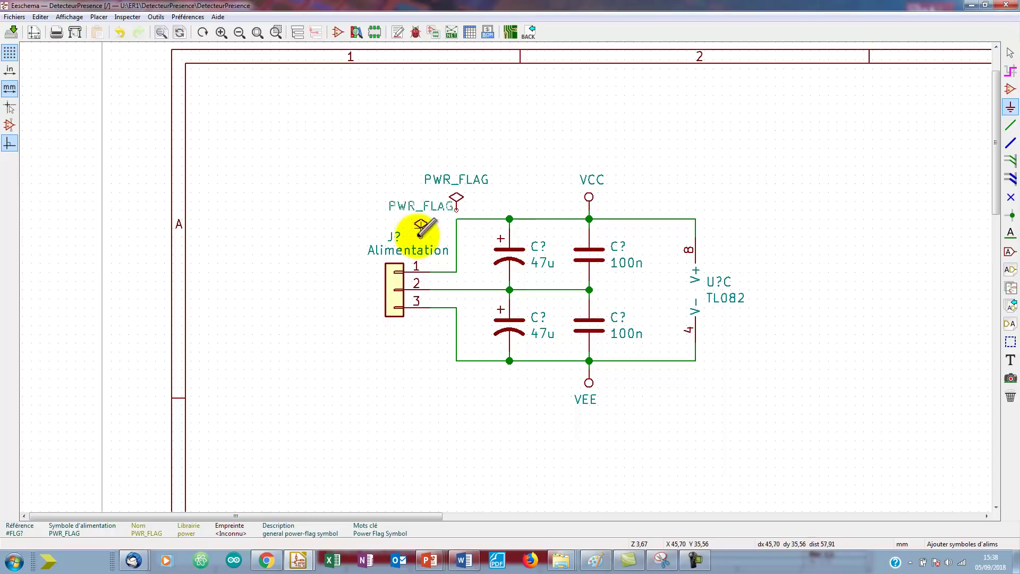
# Place a flipped PWR_FLAG below the lower rail's left corner and an upright one to the right of the TL082
pyautogui.press('x')
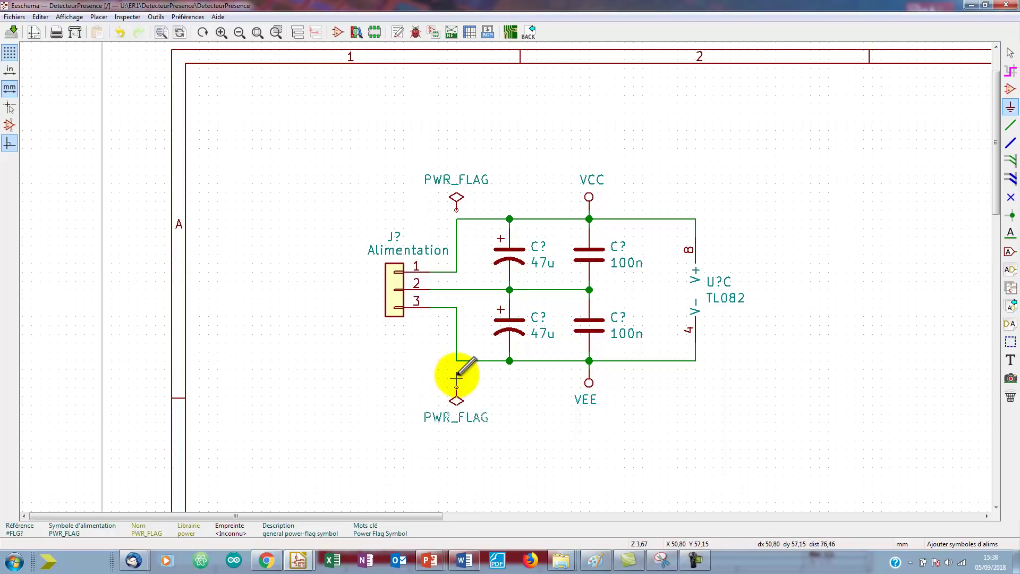
pyautogui.click(457, 366)
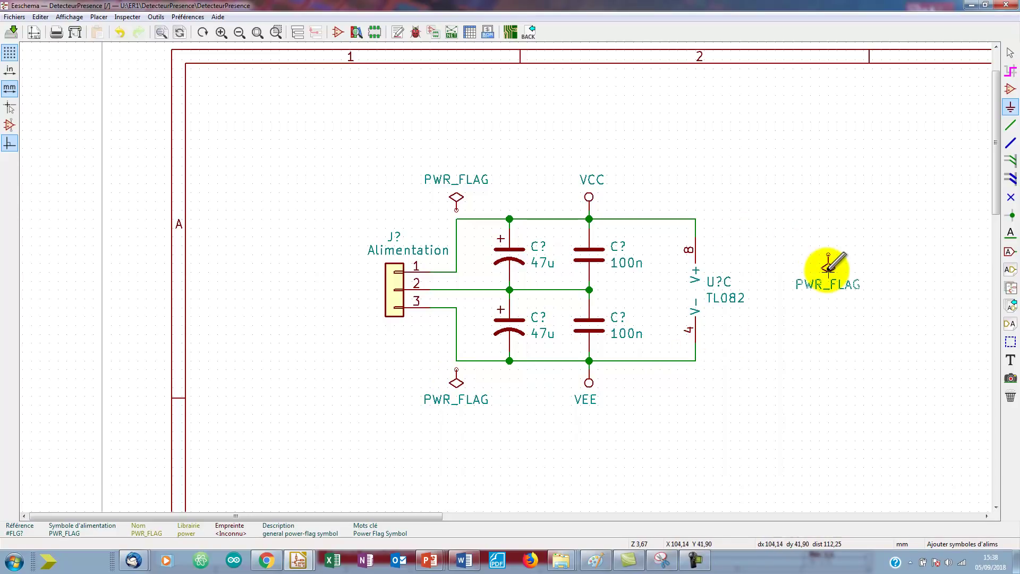
pyautogui.press('x')
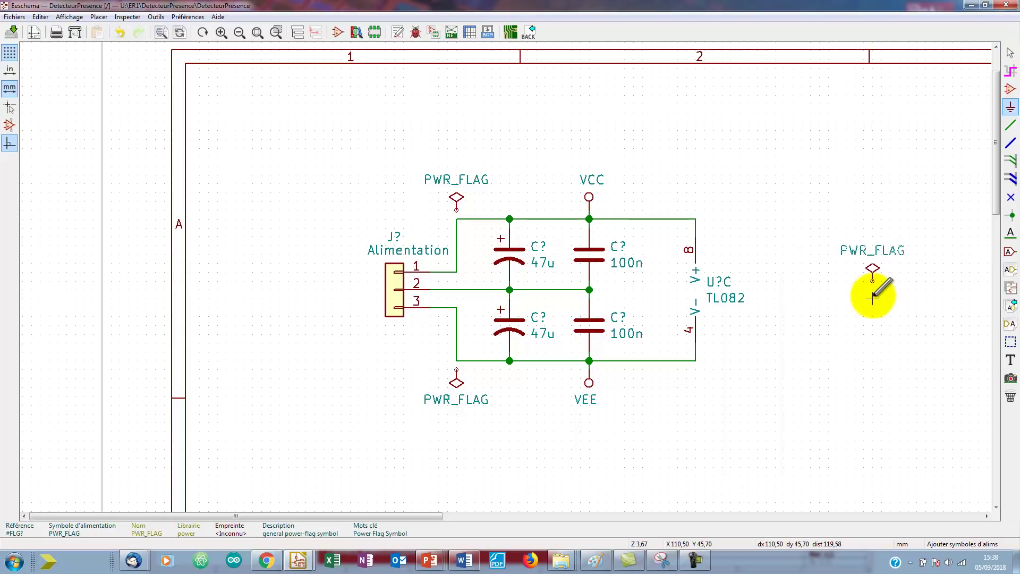
pyautogui.click(872, 296)
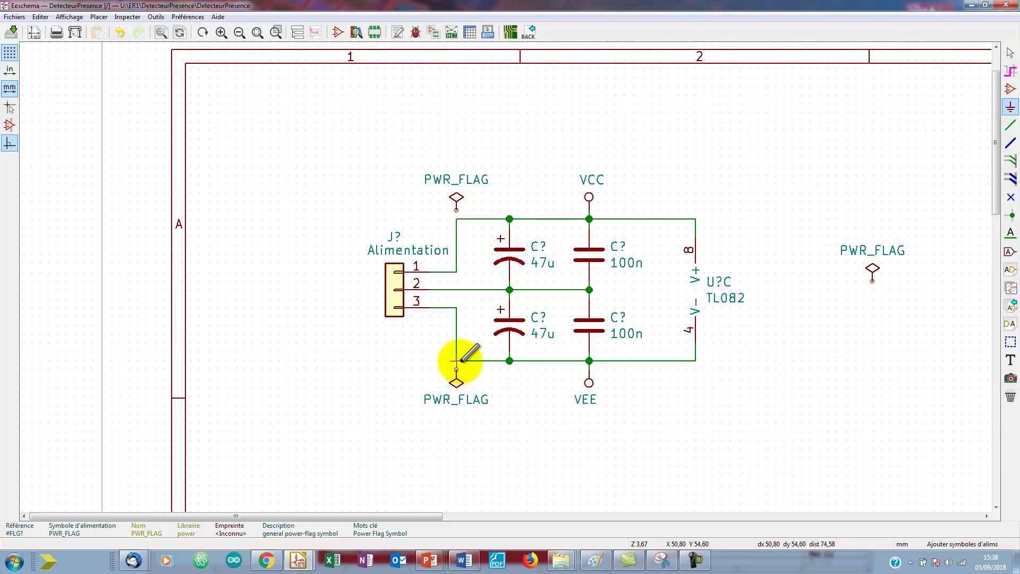
# Wire the two left PWR_FLAG symbols to their rails and extend the middle line to the right PWR_FLAG, with a short stub below it
pyautogui.press('w')
pyautogui.click(460, 367)
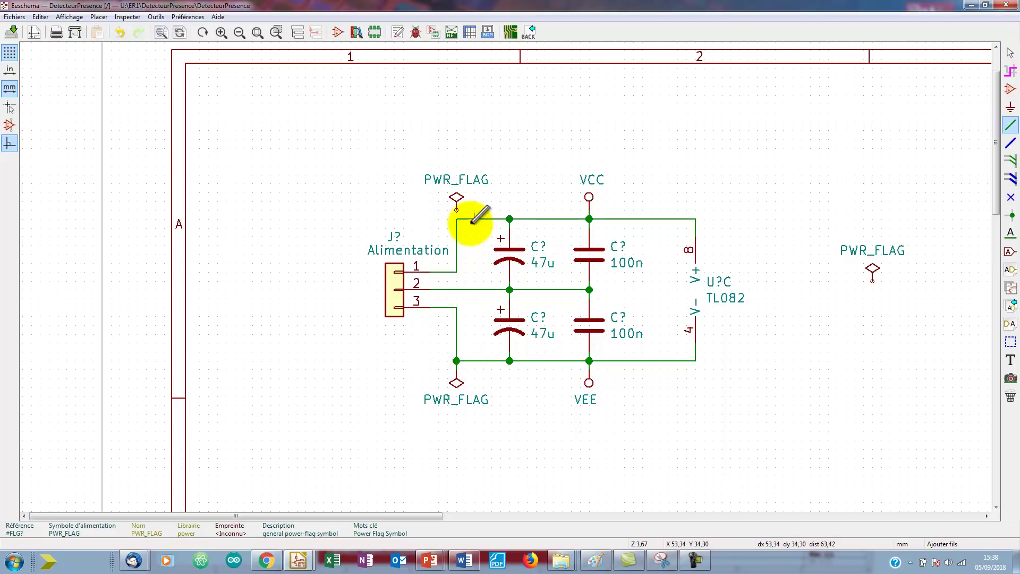
pyautogui.click(456, 210)
pyautogui.click(456, 219)
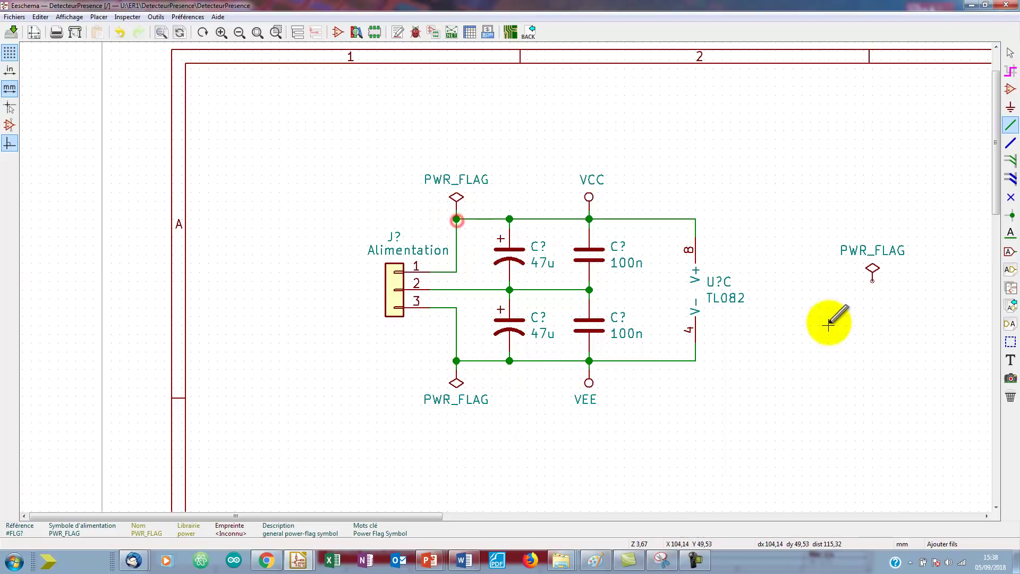
pyautogui.click(589, 290)
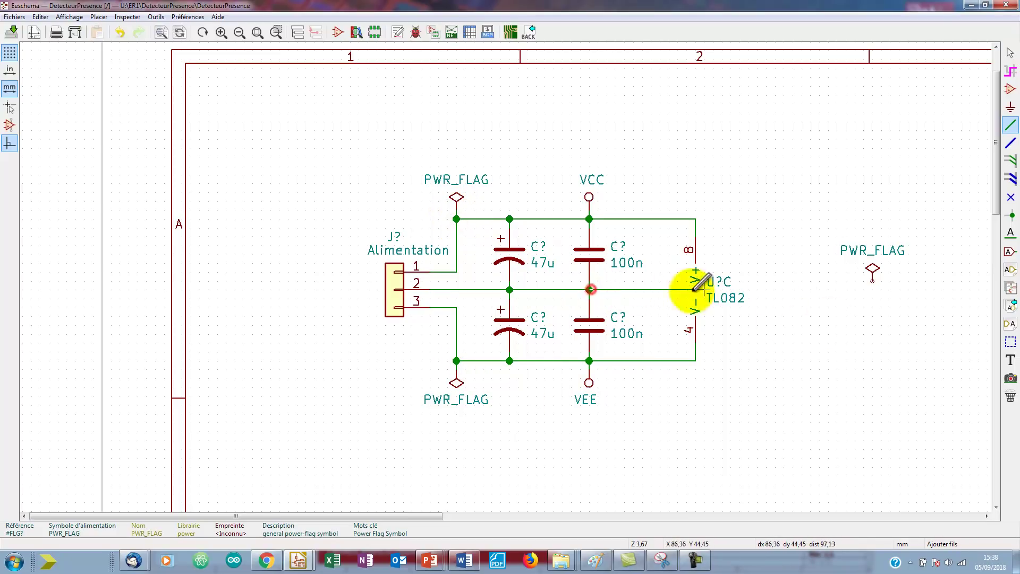
pyautogui.click(872, 281)
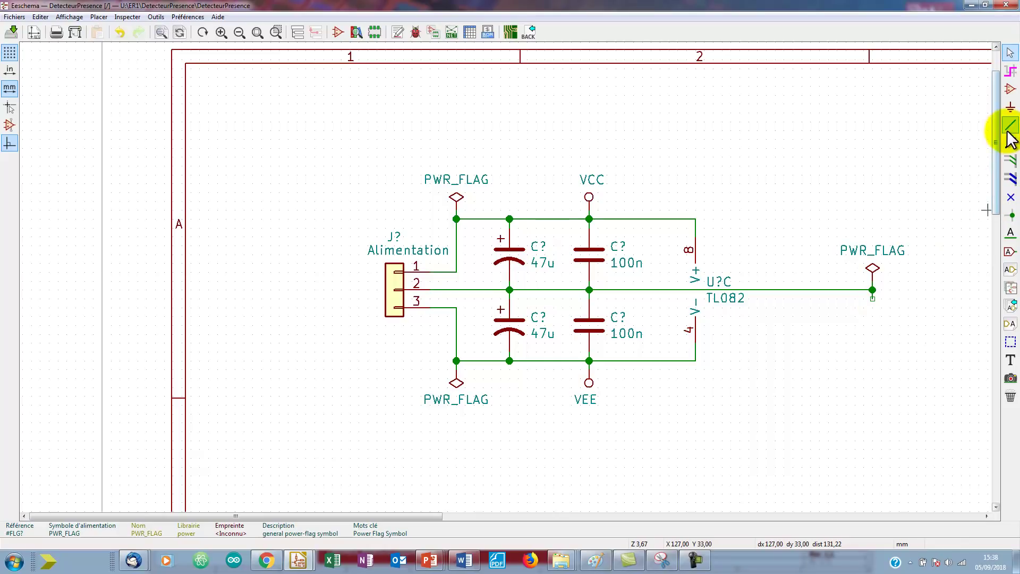
# Place a GND power symbol on the wire stub beneath the right PWR_FLAG
pyautogui.click(1010, 107)
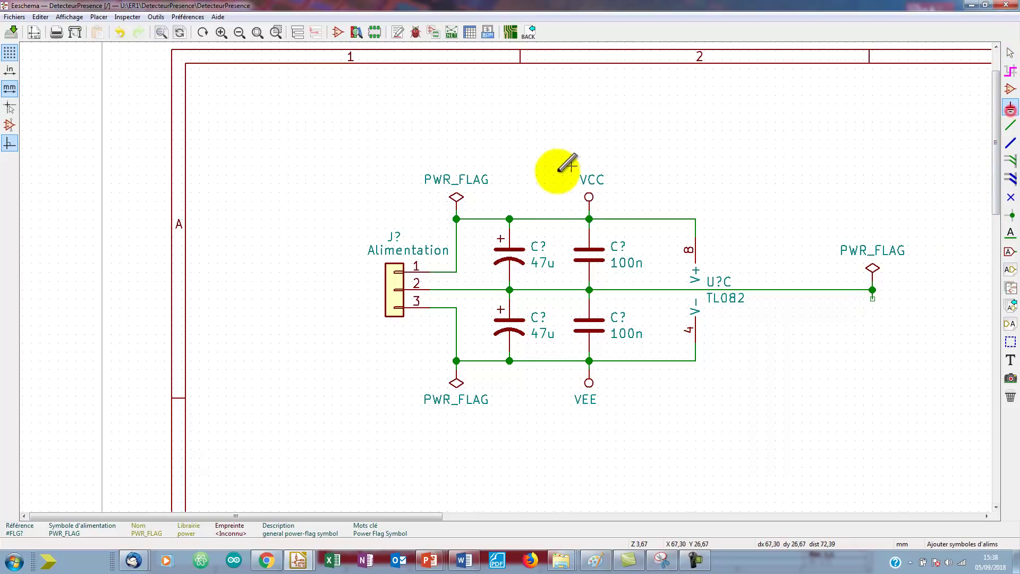
pyautogui.click(337, 127)
pyautogui.write('GND')
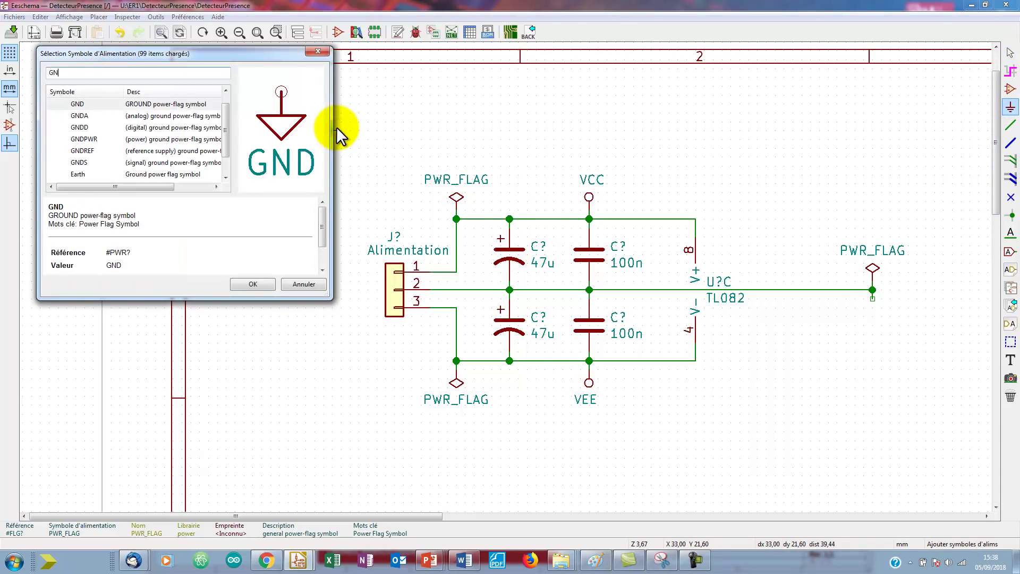
pyautogui.click(253, 285)
pyautogui.click(873, 298)
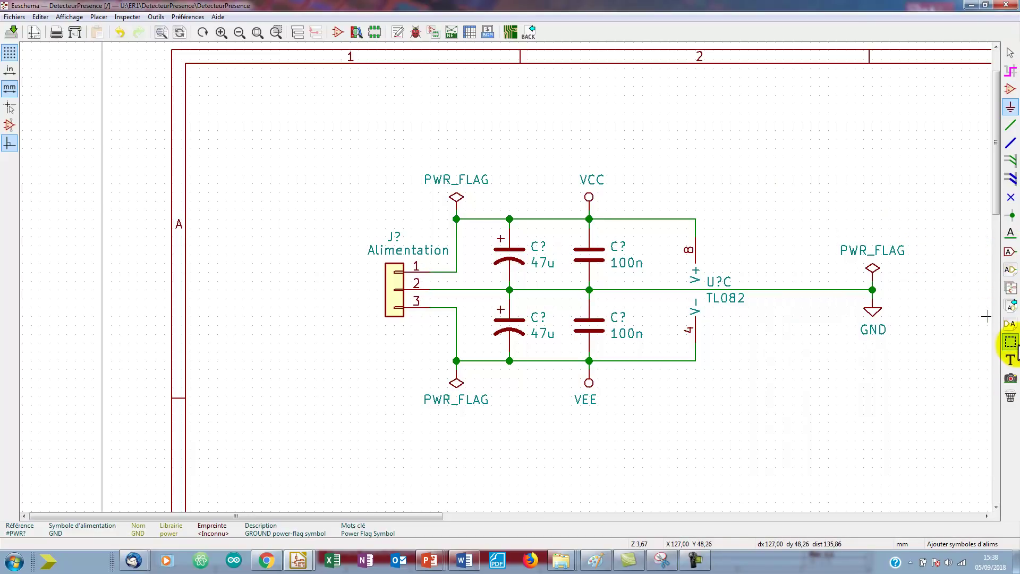
# Add the graphic text "Alimentation" as a title centred above the power supply circuit
pyautogui.click(1010, 362)
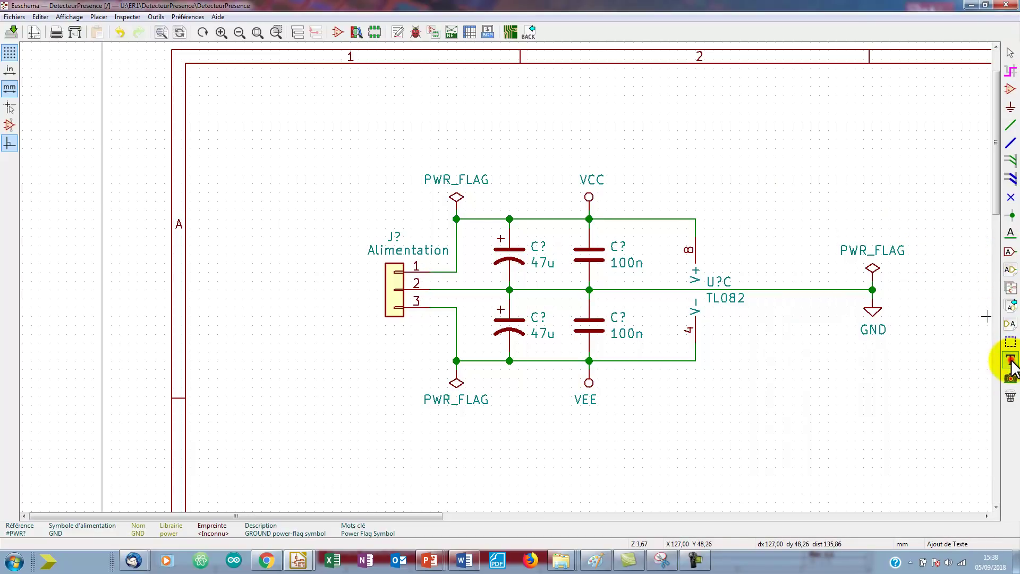
pyautogui.click(529, 121)
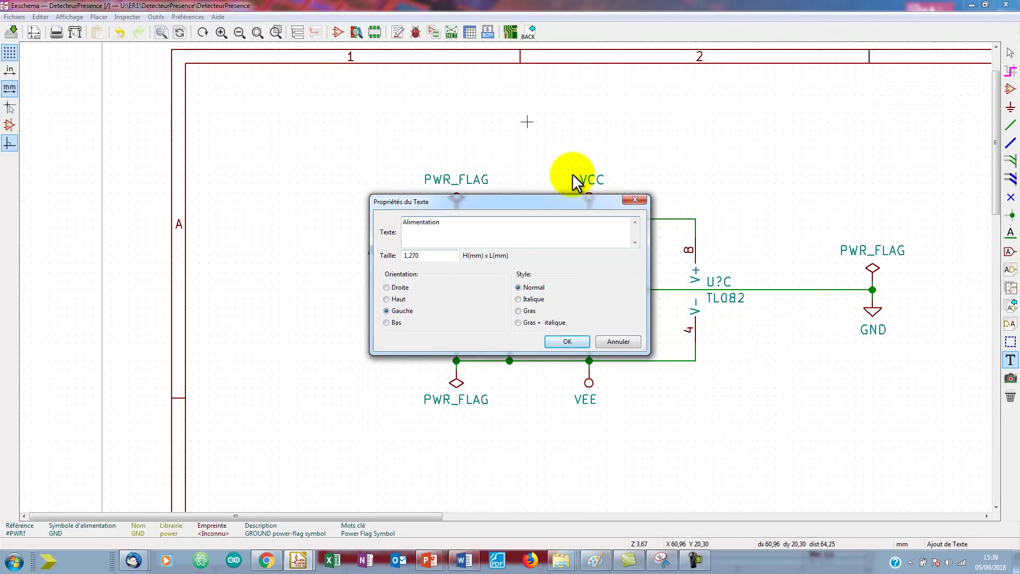
pyautogui.click(568, 340)
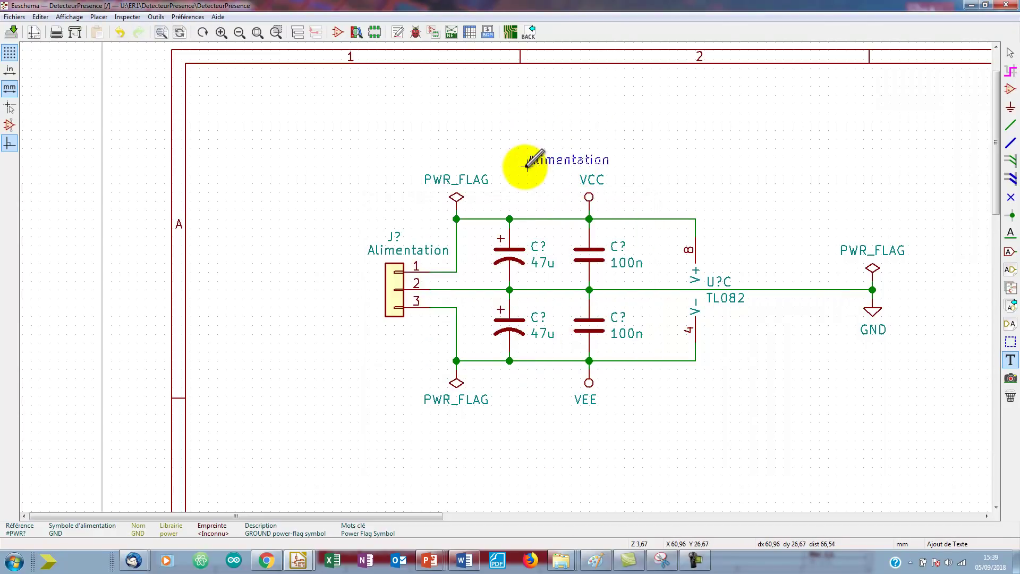
pyautogui.click(537, 139)
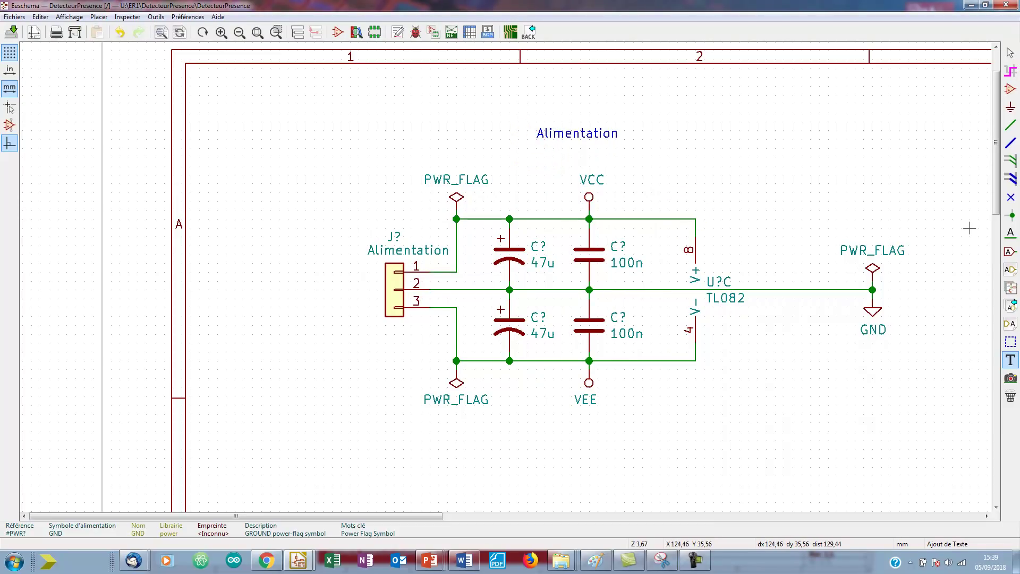
# Check the reference slide, return to the schematic and draw a dashed rectangle enclosing the 100n capacitors, VCC, VEE and the TL082
pyautogui.hotkey('alt', 'Tab')
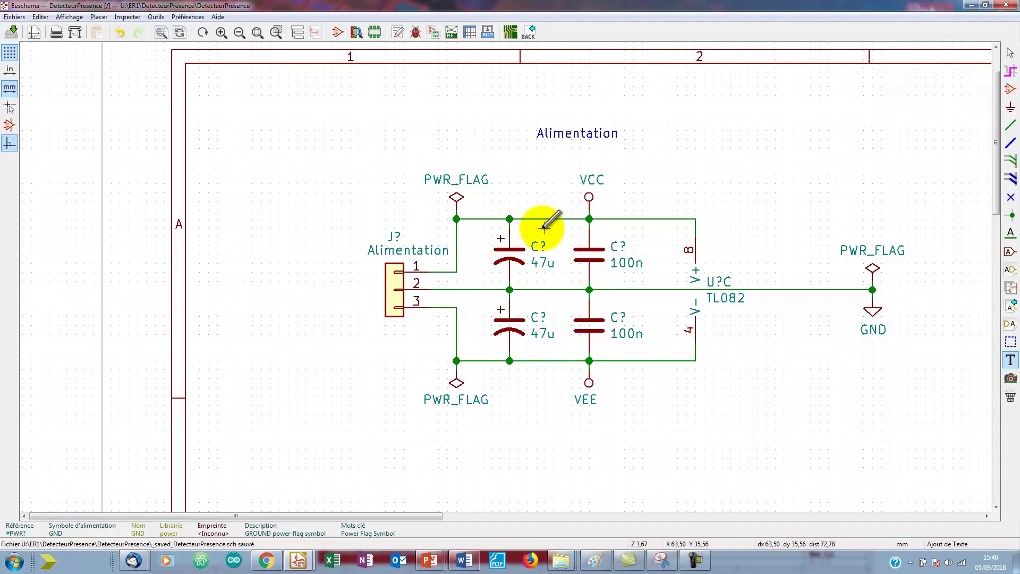
pyautogui.hotkey('alt', 'Tab')
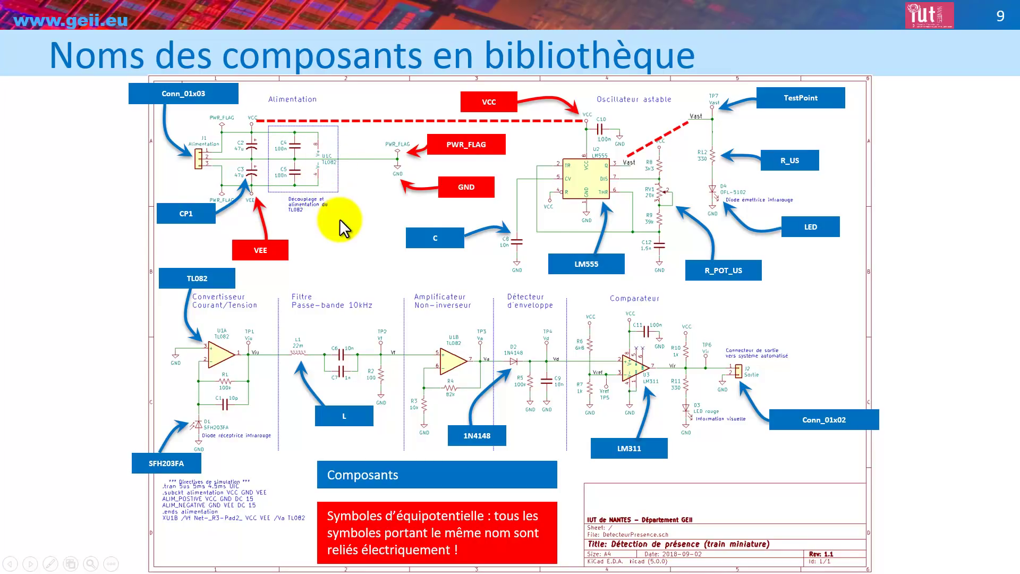
pyautogui.hotkey('alt', 'Tab')
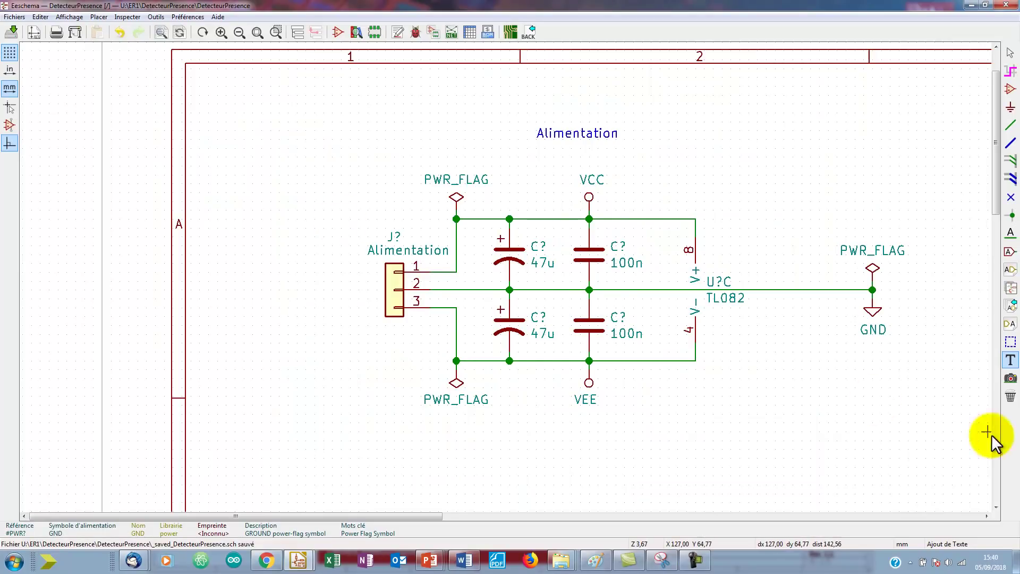
pyautogui.click(1009, 342)
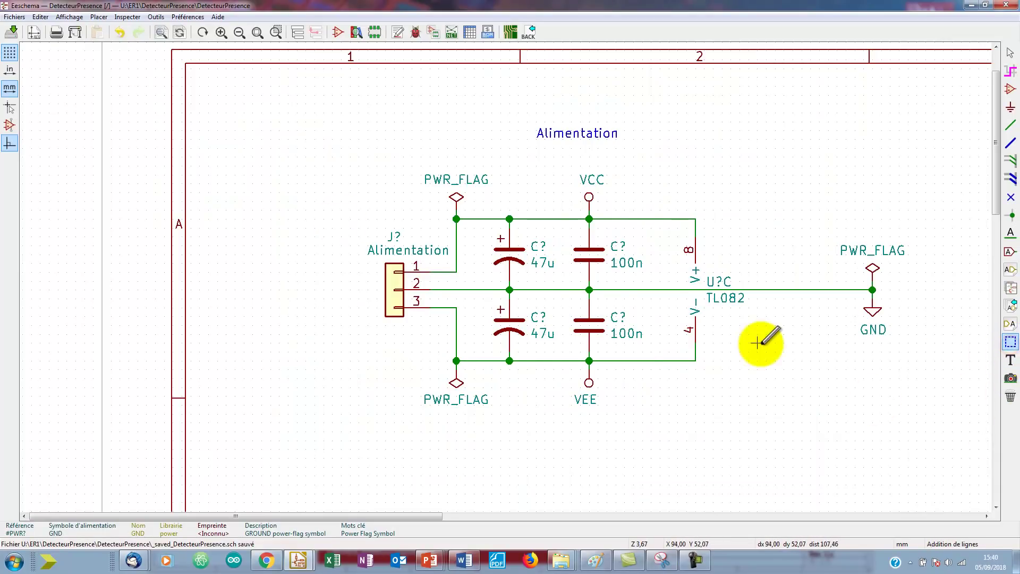
pyautogui.click(563, 166)
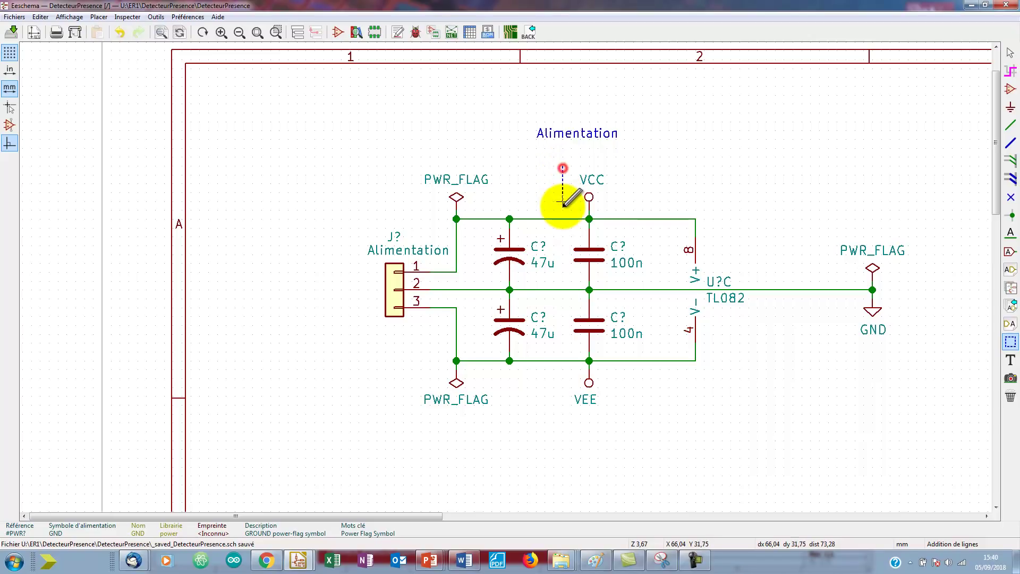
pyautogui.click(570, 413)
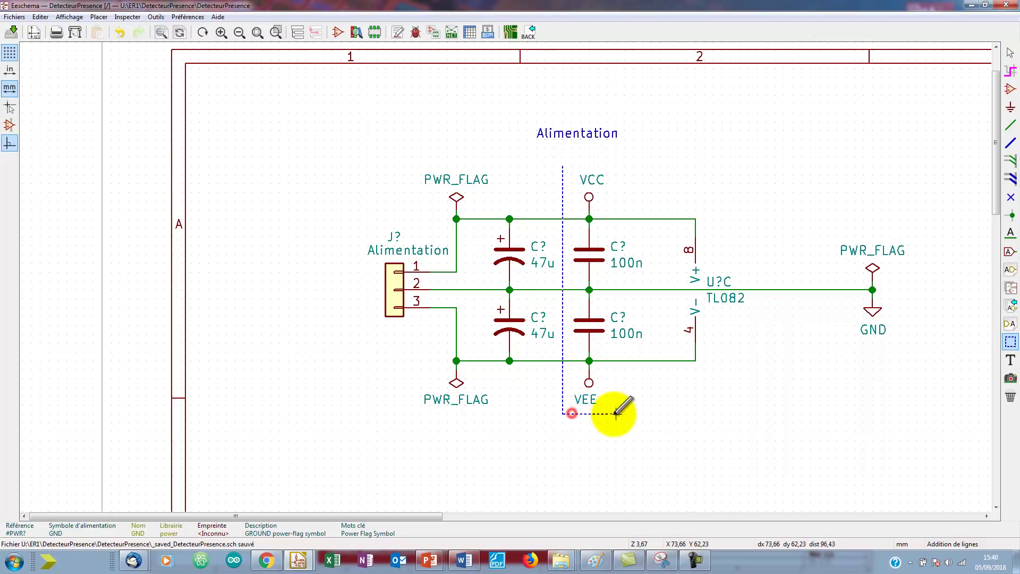
pyautogui.click(764, 414)
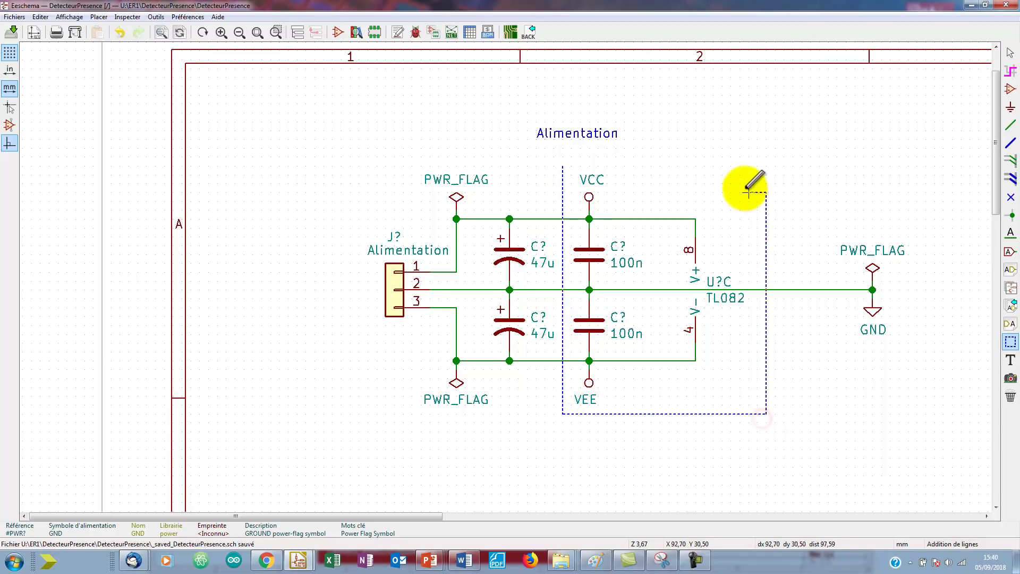
pyautogui.click(749, 167)
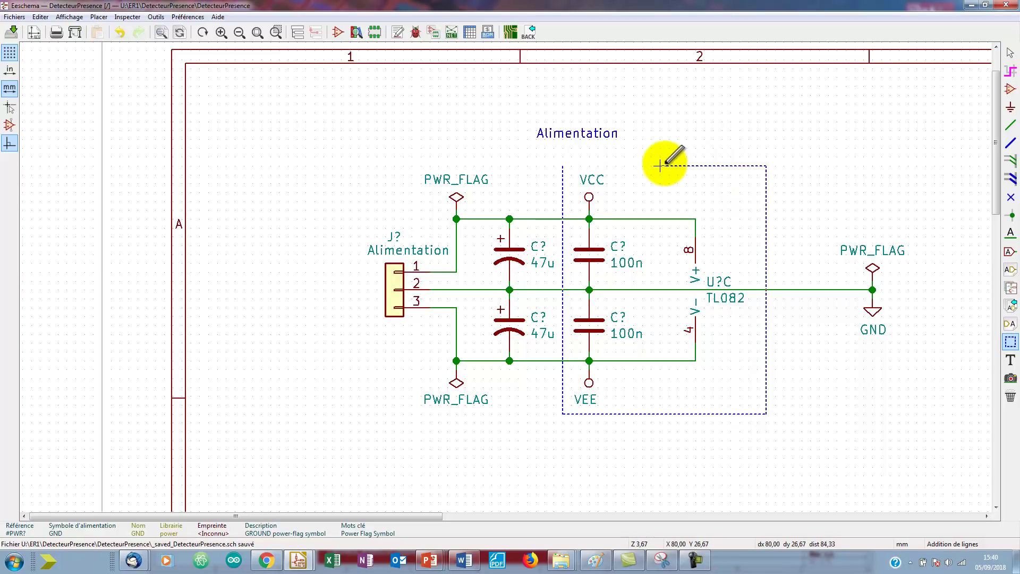
pyautogui.doubleClick(562, 166)
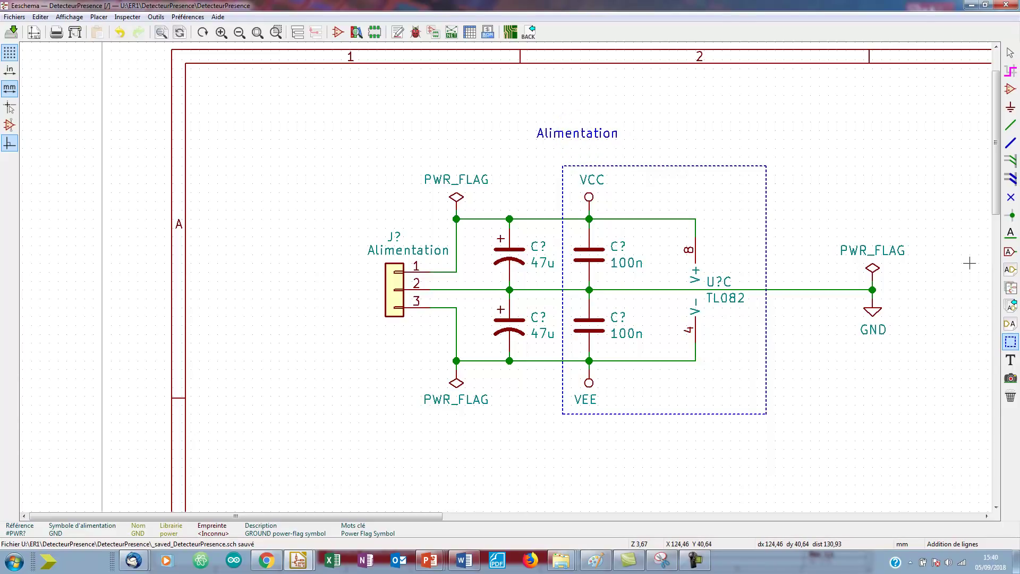
# Add the two-line graphic text "Alimentation et découplage de U1" just below the dashed rectangle
pyautogui.click(1008, 359)
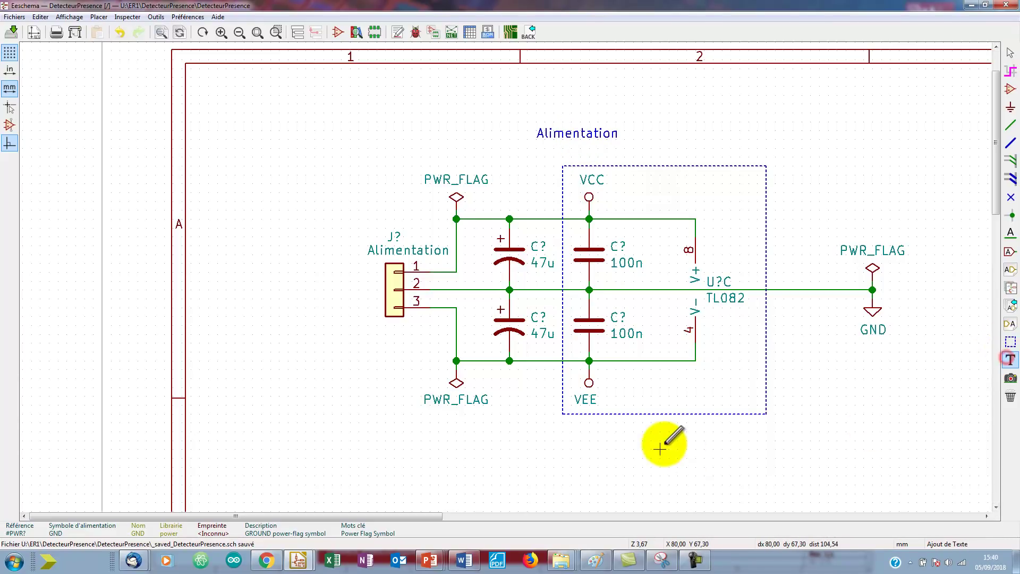
pyautogui.click(588, 422)
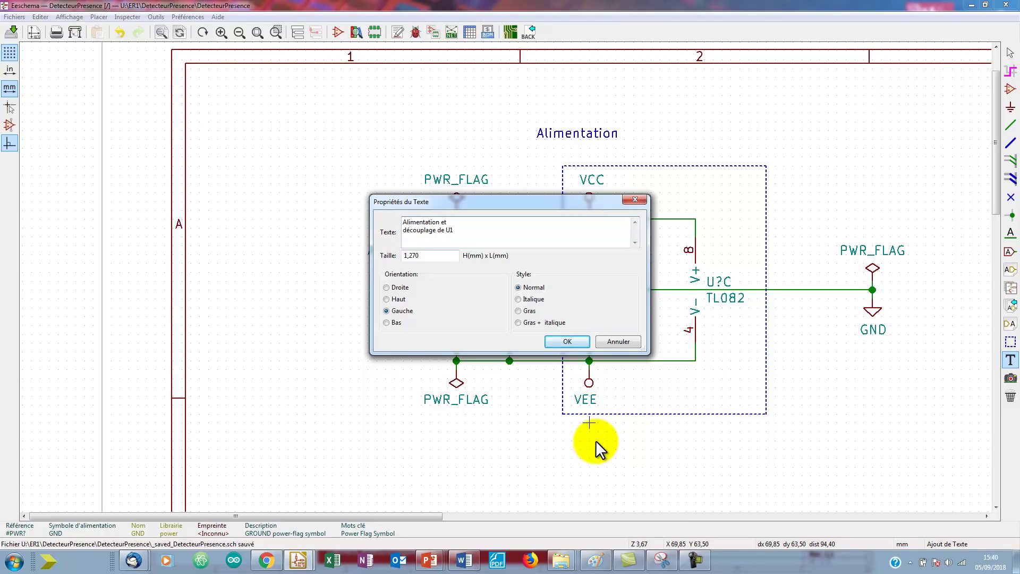
pyautogui.click(576, 340)
pyautogui.click(597, 449)
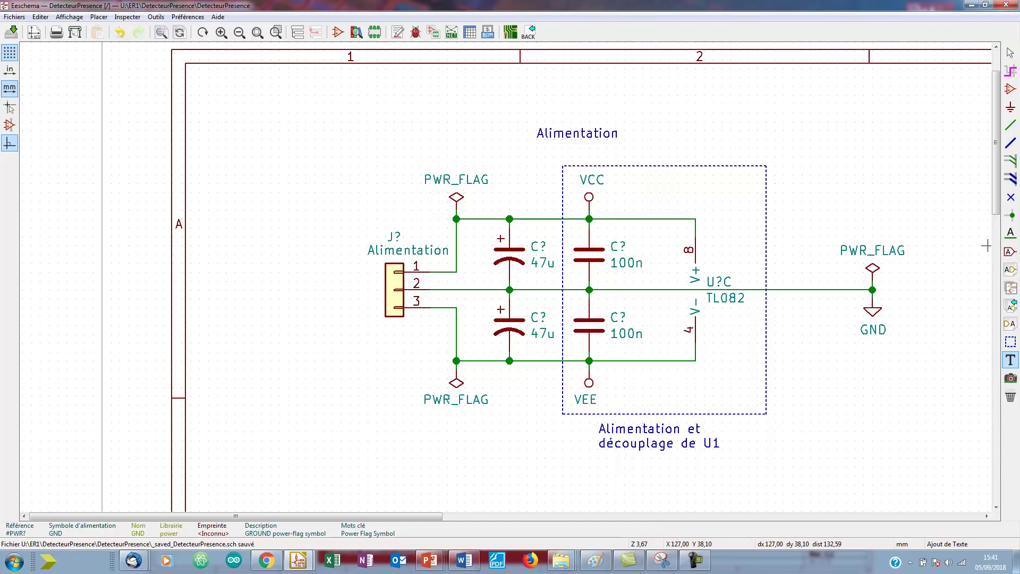
# Consult the reference slide, return to the schematic, move the GND symbol away from its wire stub and undo the move
pyautogui.hotkey('alt', 'Tab')
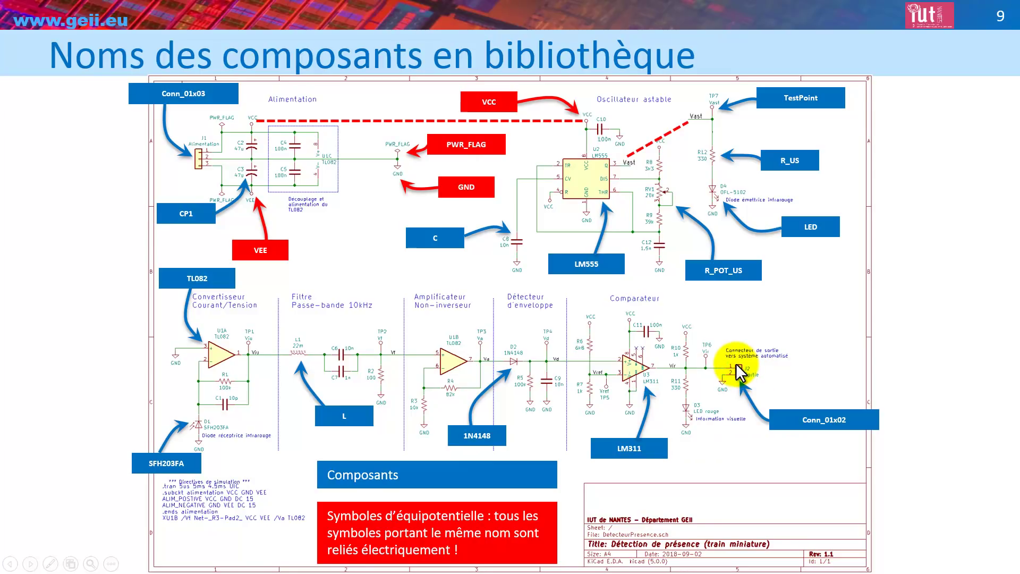
pyautogui.hotkey('alt', 'Tab')
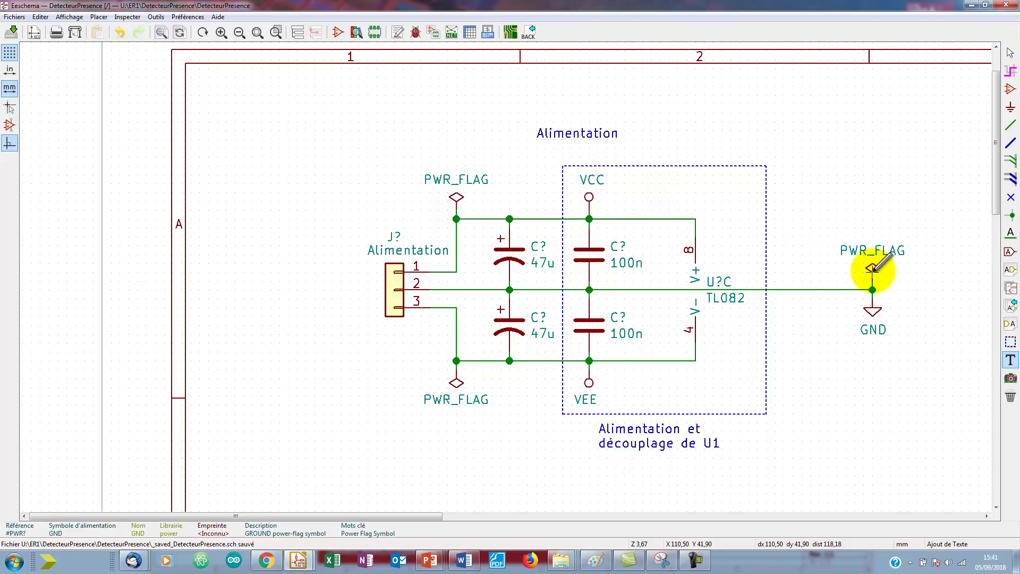
pyautogui.press('m')
pyautogui.click(837, 348)
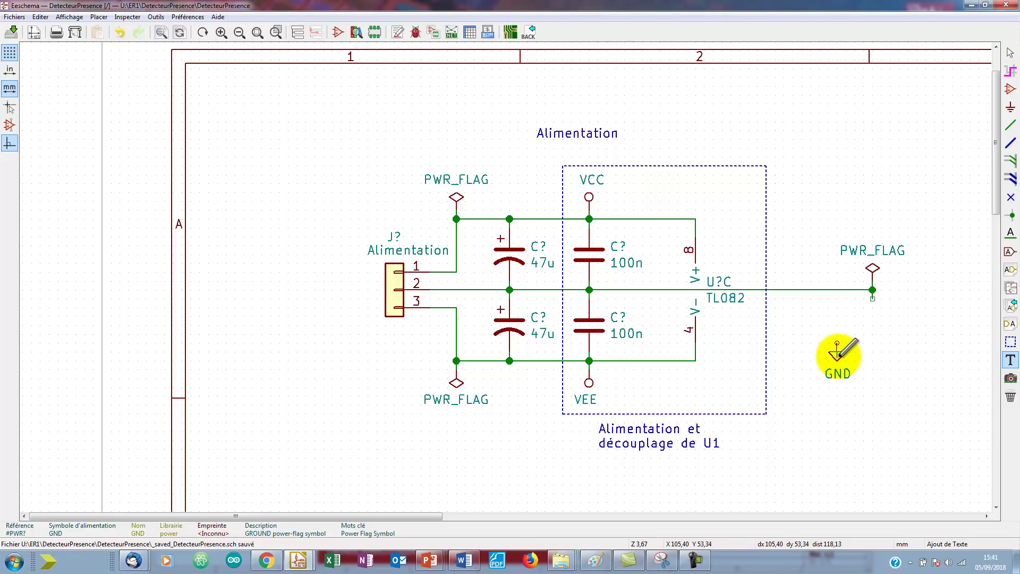
pyautogui.hotkey('ctrl', 'z')
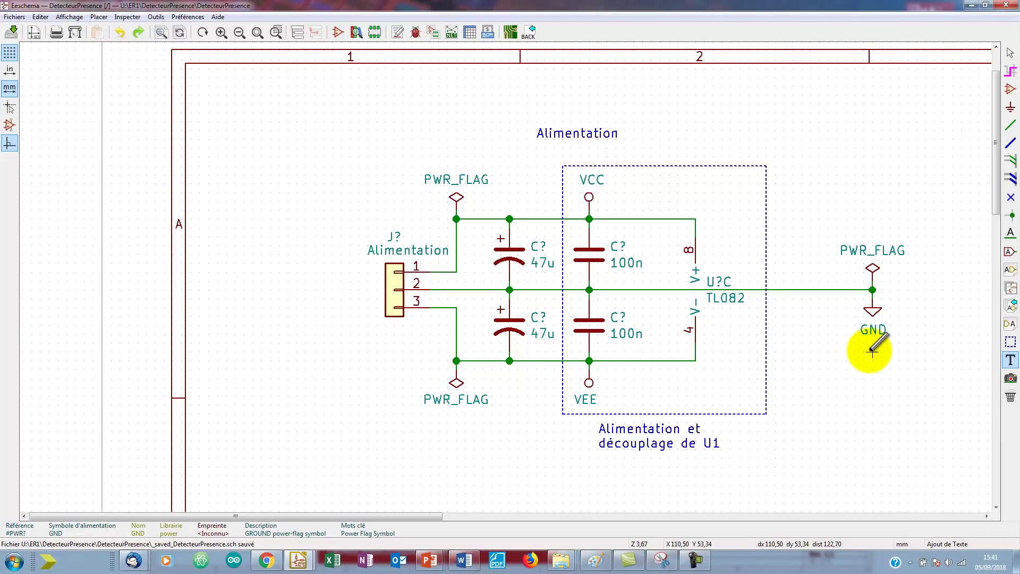
# Drag the GND symbol down with its wire attached and drag it back up to just below the junction
pyautogui.rightClick(873, 309)
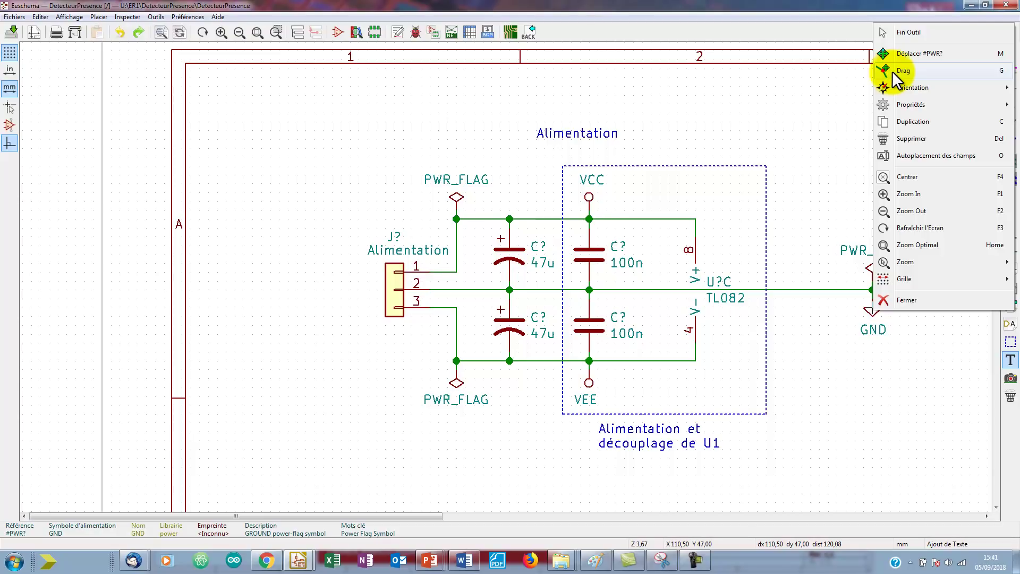
pyautogui.click(1003, 73)
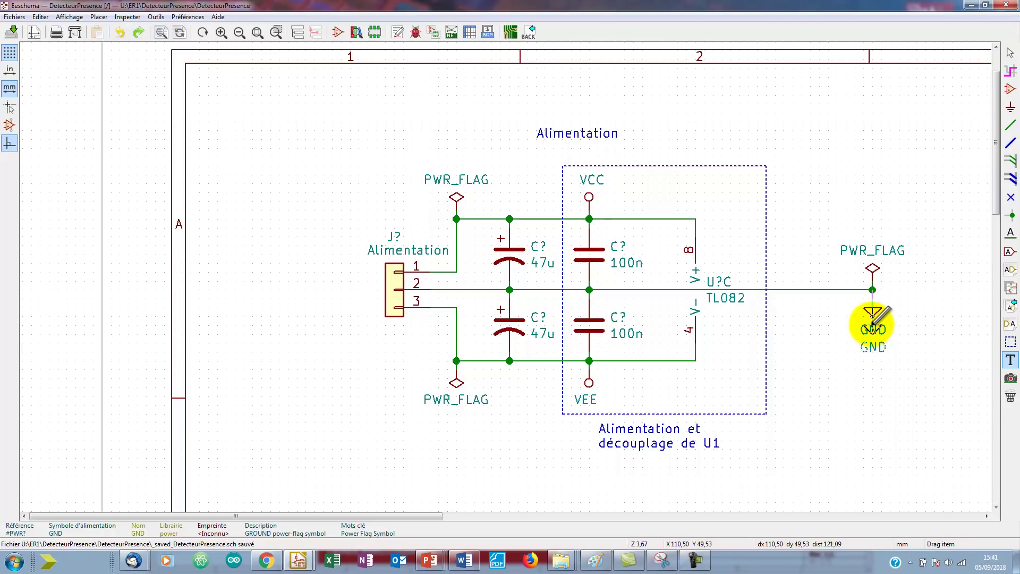
pyautogui.click(872, 328)
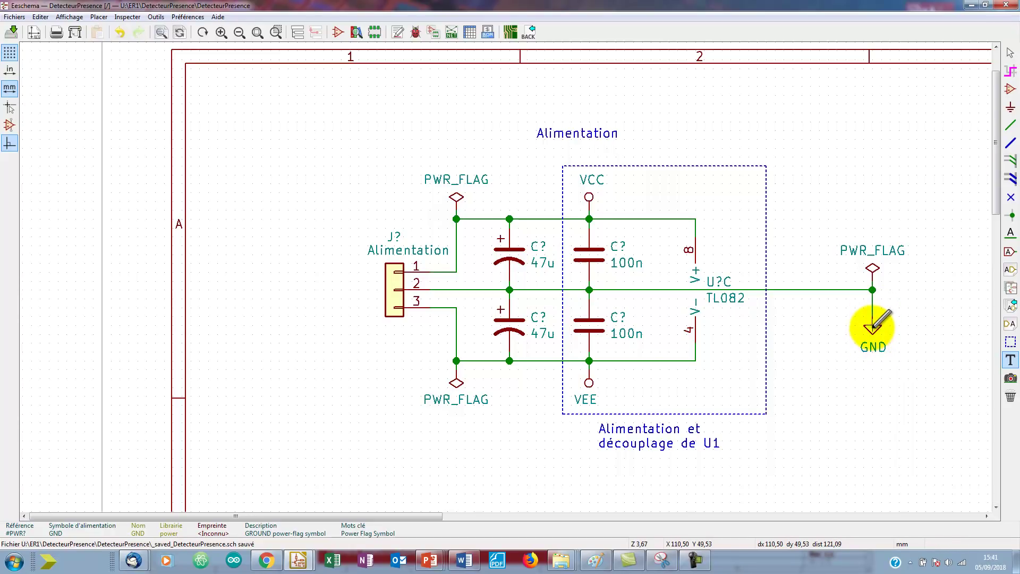
pyautogui.press('g')
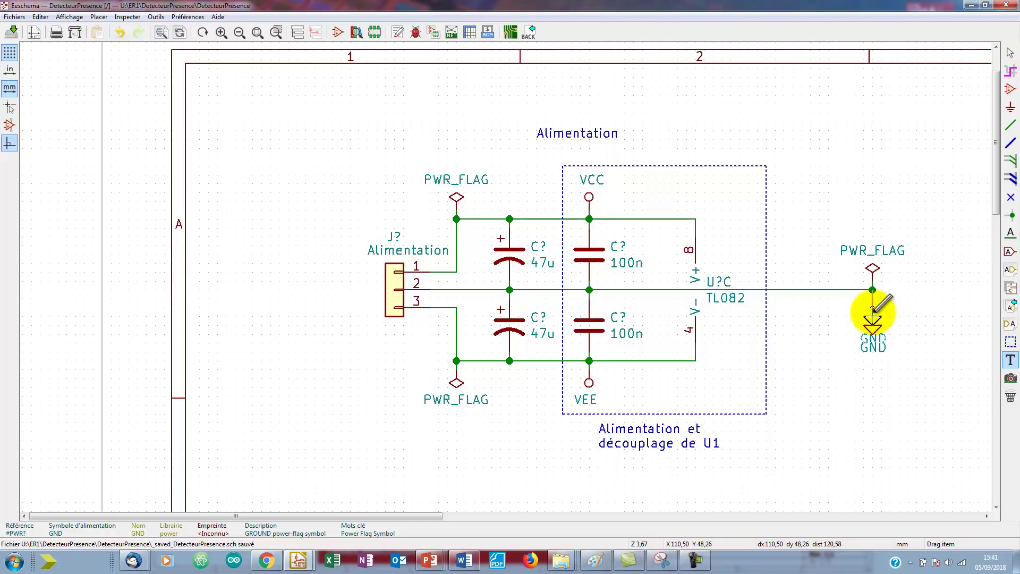
pyautogui.click(872, 304)
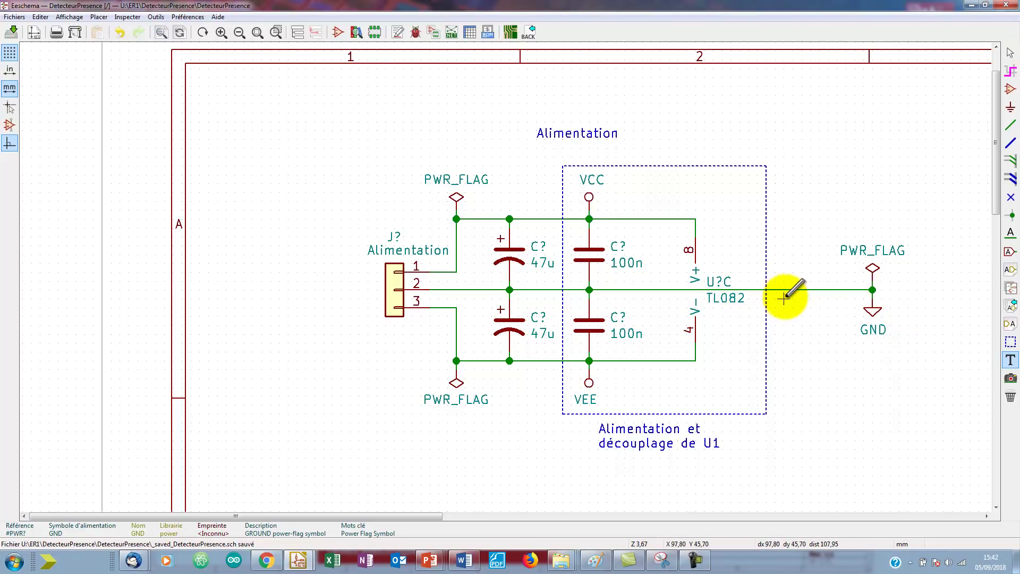
# Drag the PWR_FLAG and GND group with its wires about 9 mm left, closer to the dashed rectangle
pyautogui.moveTo(828, 210); pyautogui.dragTo(943, 362)
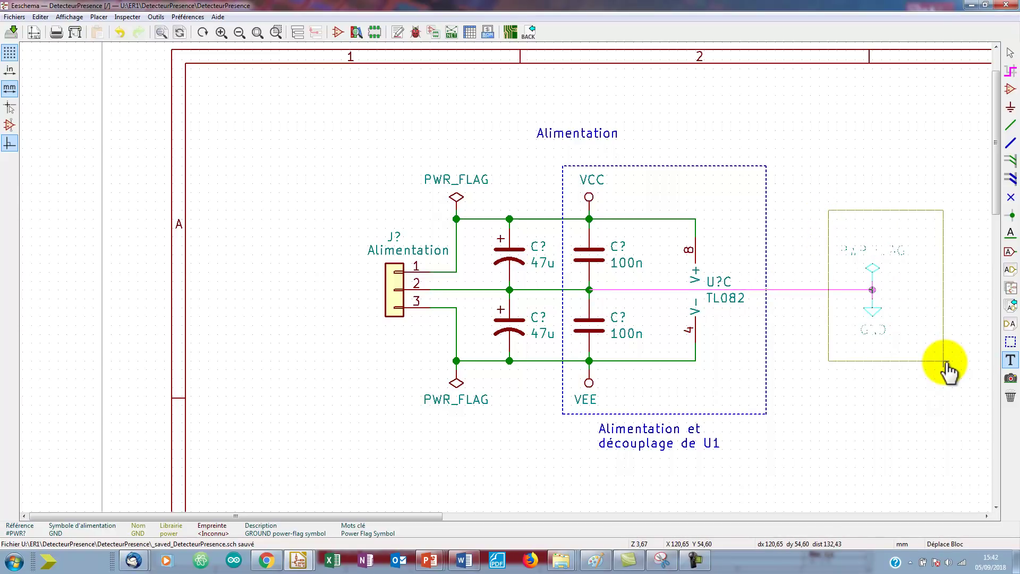
pyautogui.rightClick(945, 363)
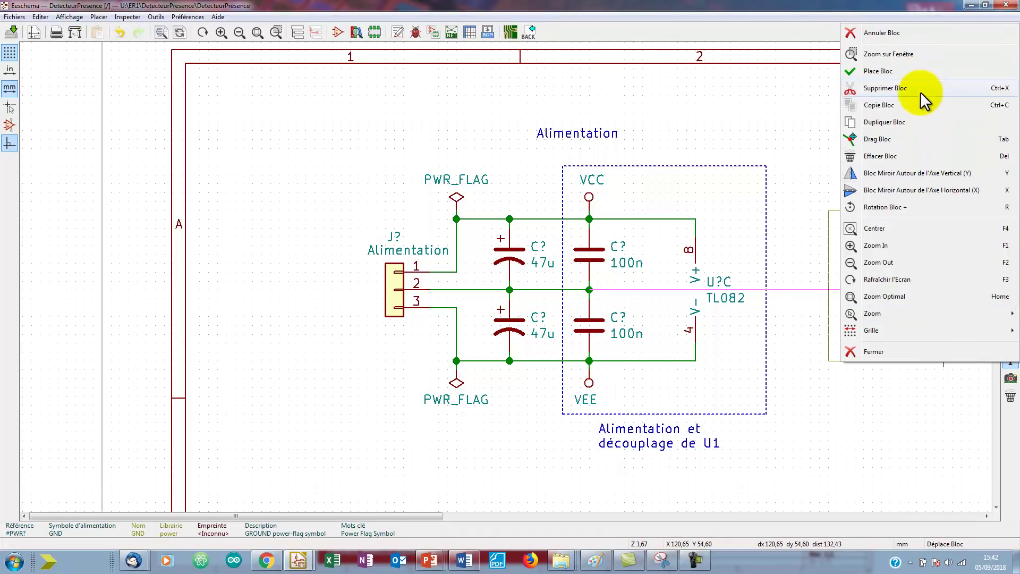
pyautogui.click(992, 140)
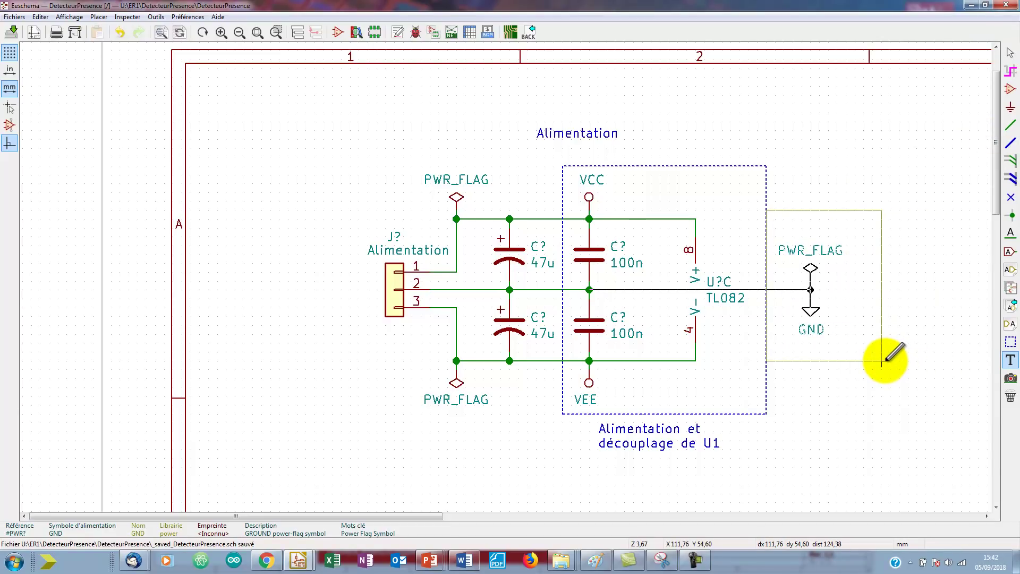
pyautogui.click(881, 362)
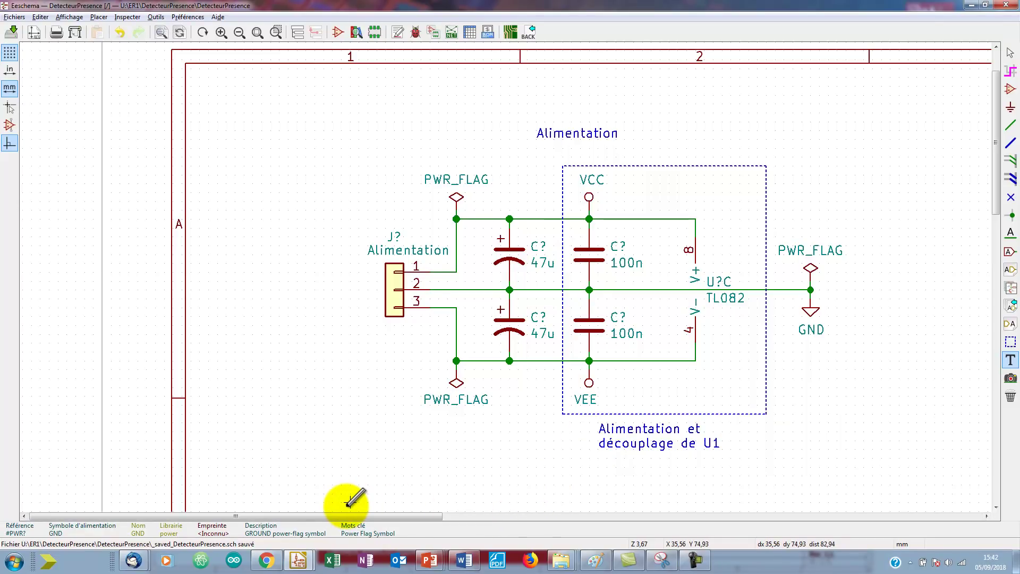
# Check the reference slide, return to the full schematic and place a net label "Vast" in the empty area right of the 330 resistor branch
pyautogui.hotkey('alt', 'Tab')
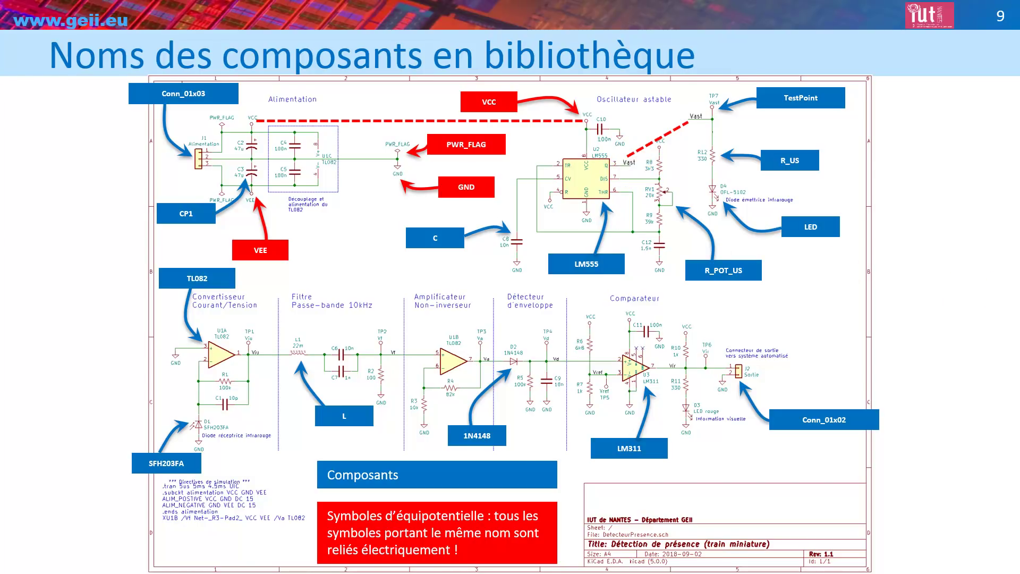
pyautogui.hotkey('alt', 'Tab')
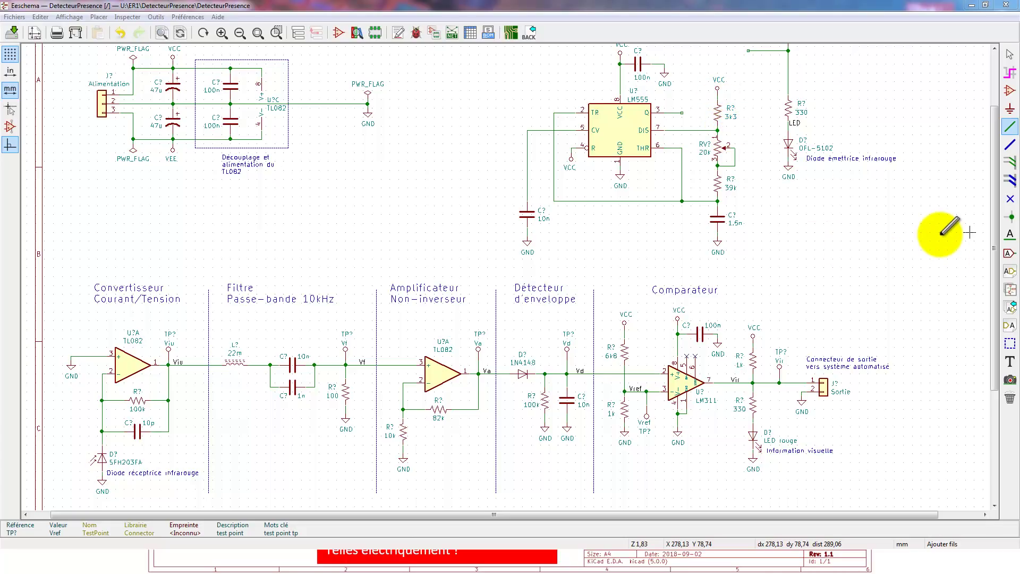
pyautogui.click(1010, 235)
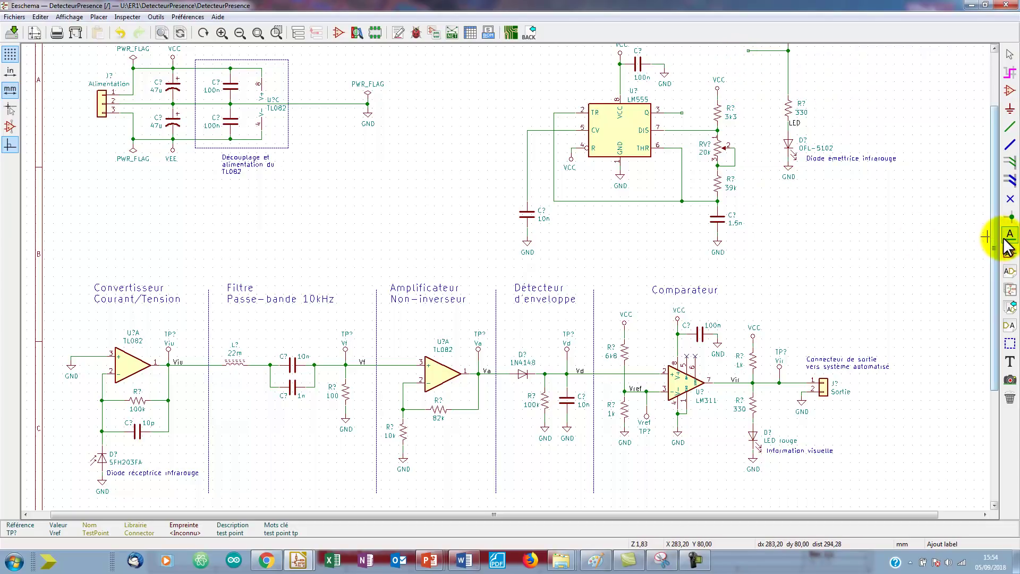
pyautogui.click(859, 73)
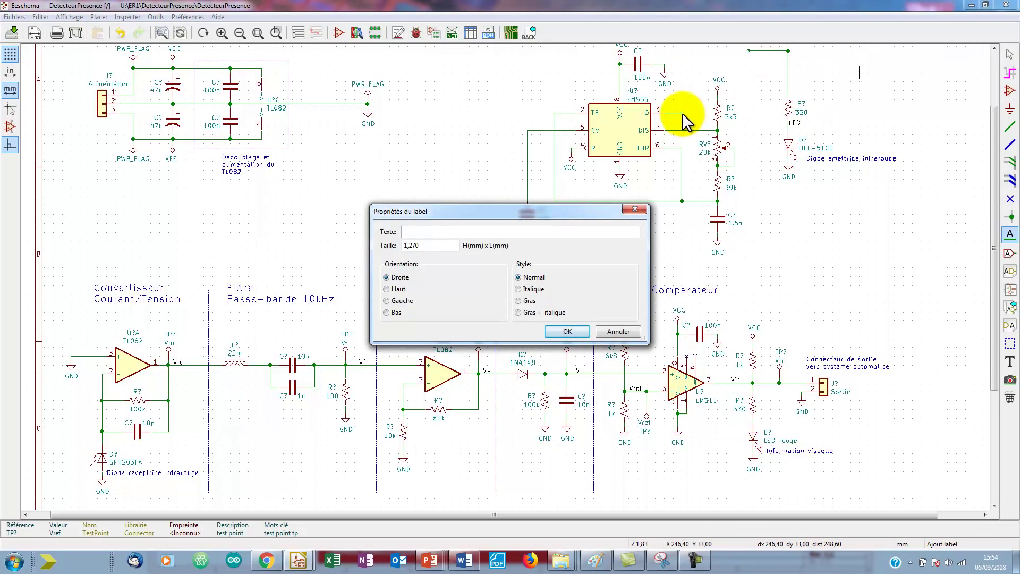
pyautogui.click(563, 331)
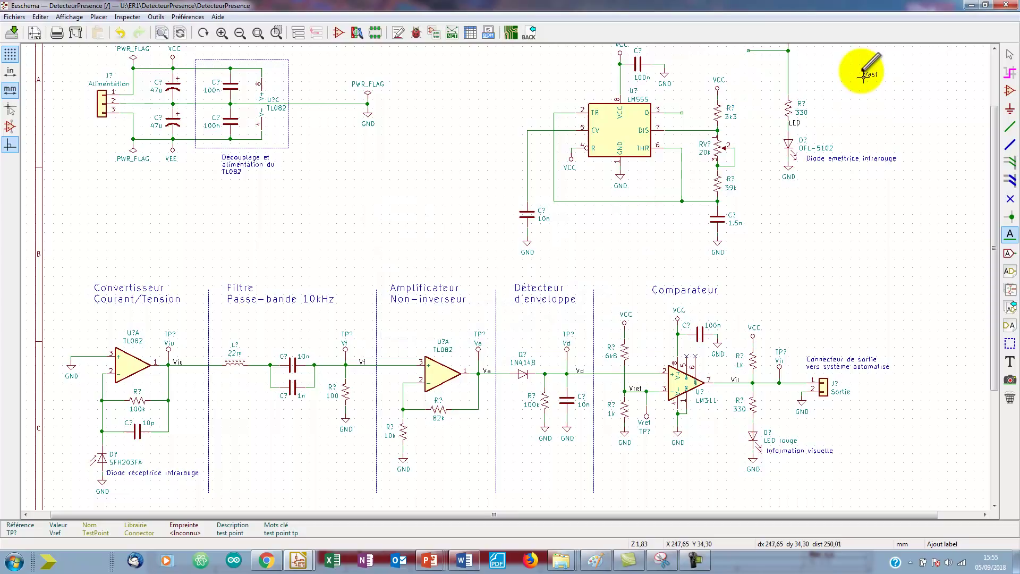
pyautogui.click(843, 73)
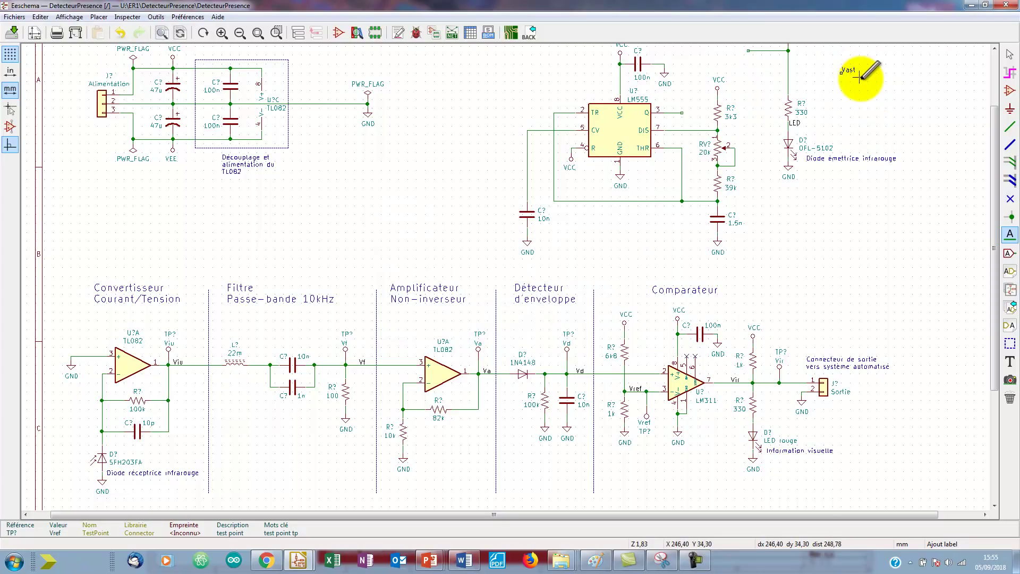
# Move the Vast label onto the end of the LM555 Q output wire and place a copy on the open wire end beside the Vast test point
pyautogui.scroll(1, 863, 79)
pyautogui.scroll(1, 501, 272)
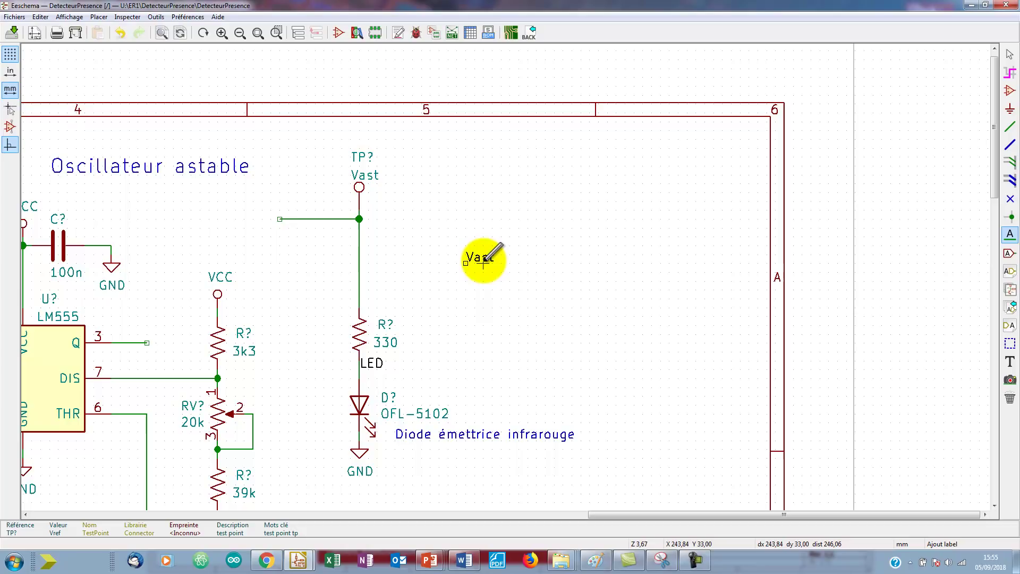
pyautogui.click(465, 262)
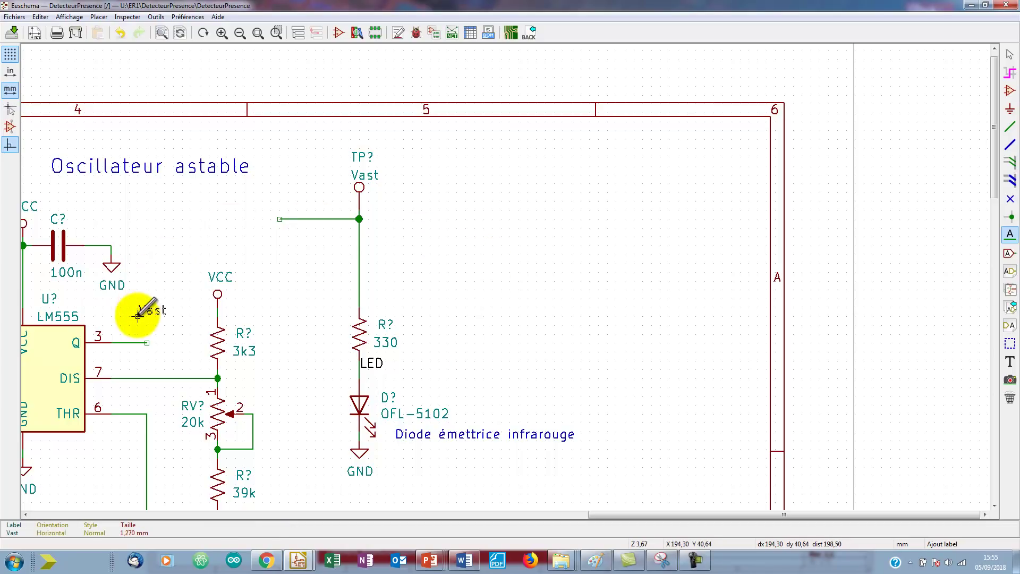
pyautogui.click(147, 342)
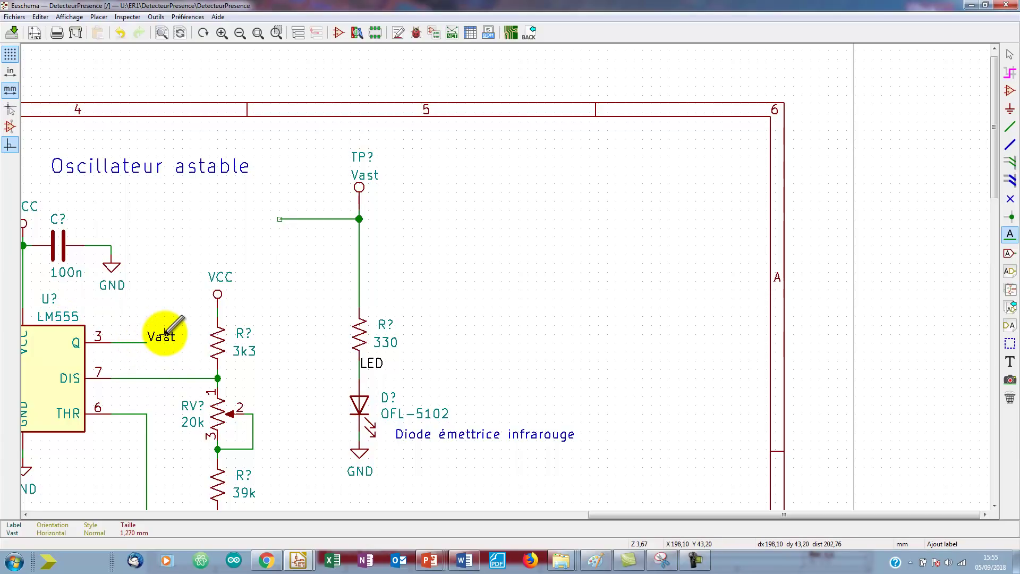
pyautogui.press('c')
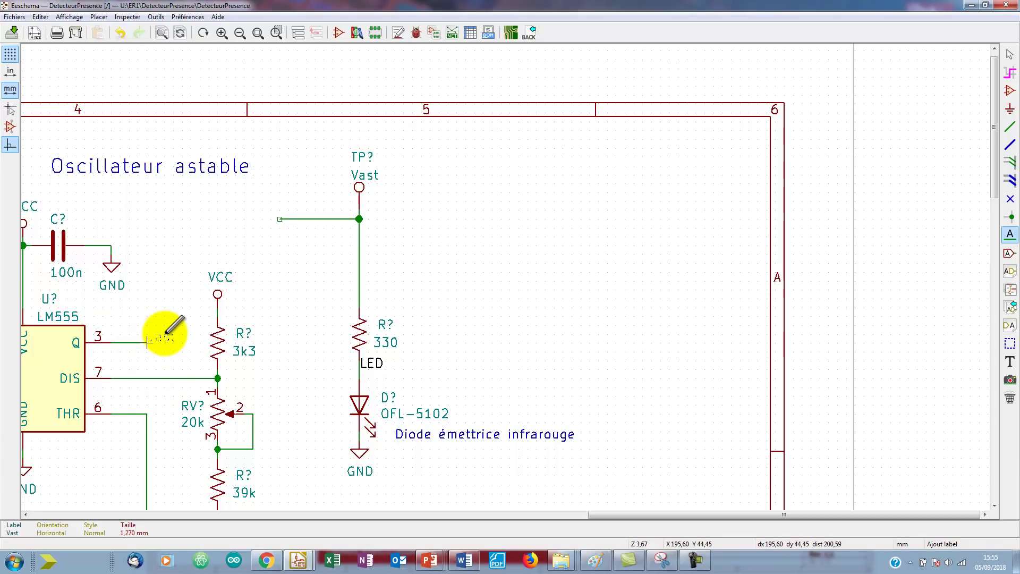
pyautogui.click(280, 218)
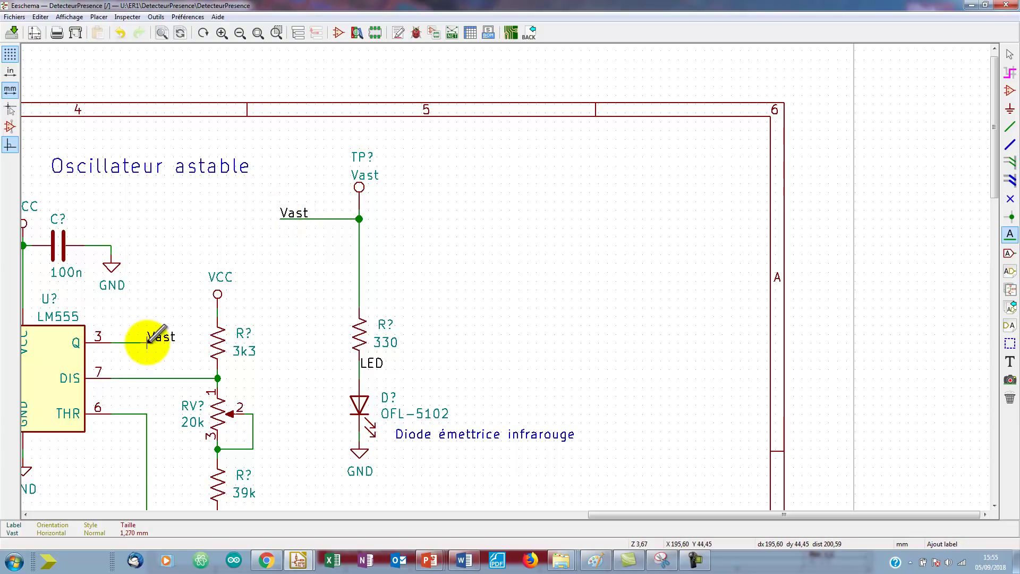
pyautogui.click(280, 218)
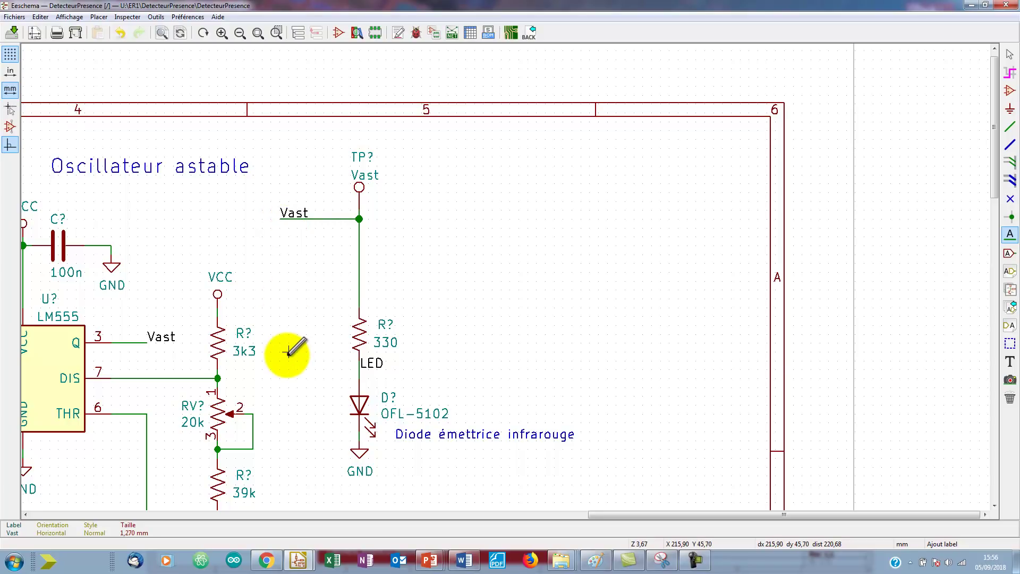
# Examine the net labels and test points along the signal chain, the power supply section and the unit letters of the TL082 symbols
pyautogui.scroll(-1, 287, 351)
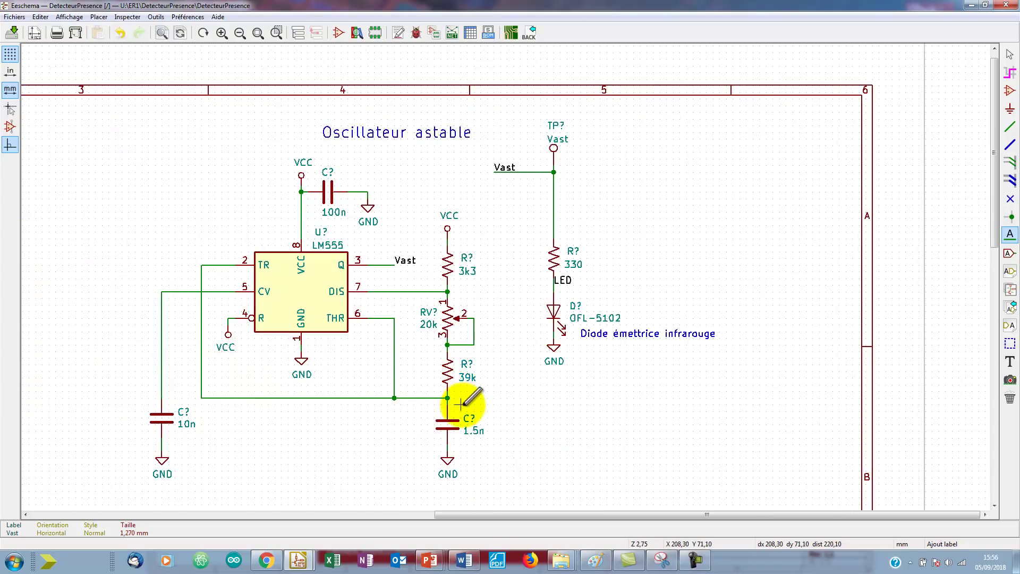
pyautogui.scroll(-2, 381, 411)
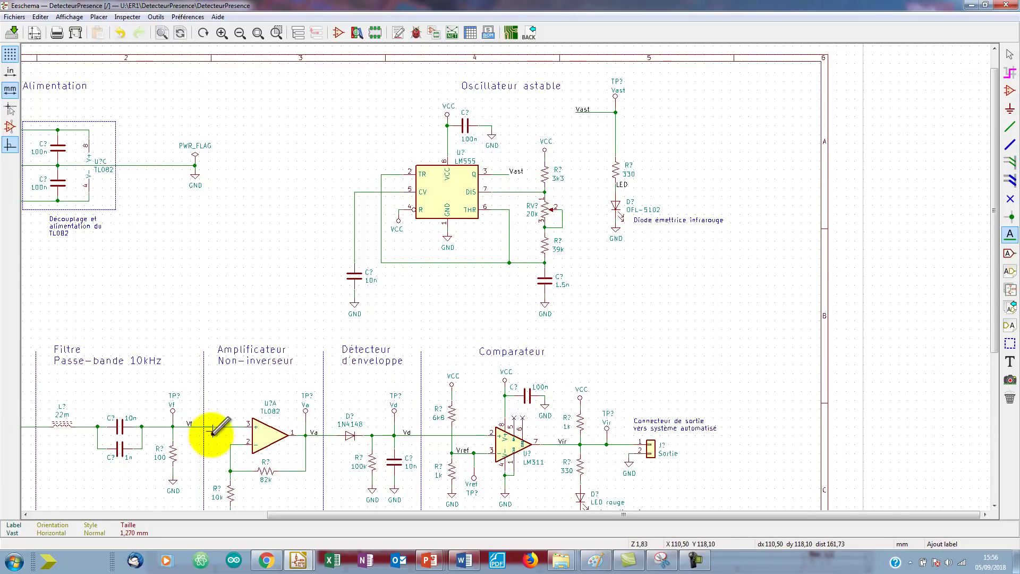
pyautogui.press('F4')
pyautogui.scroll(2, 399, 269)
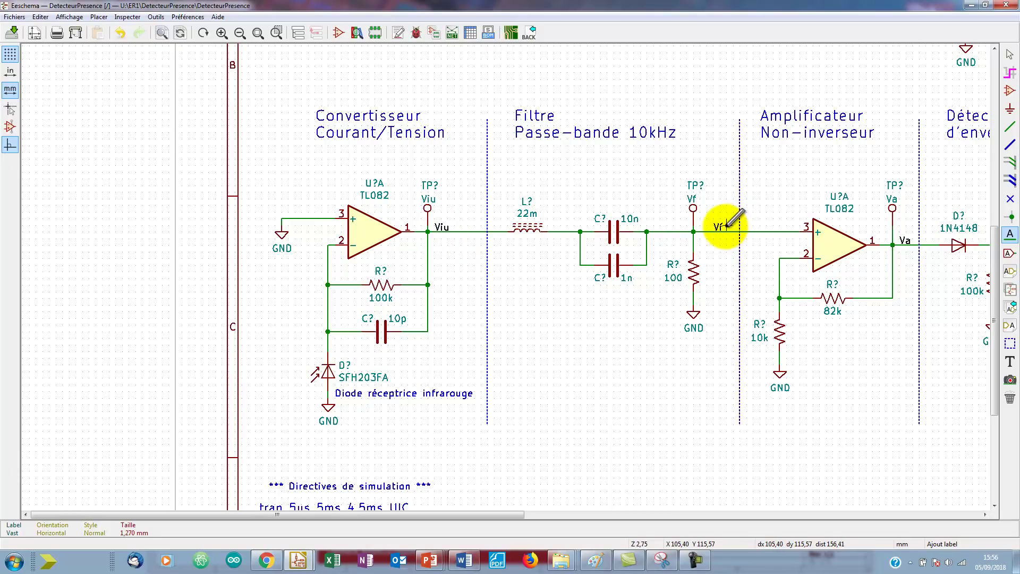
pyautogui.scroll(-2, 727, 226)
pyautogui.scroll(2, 620, 305)
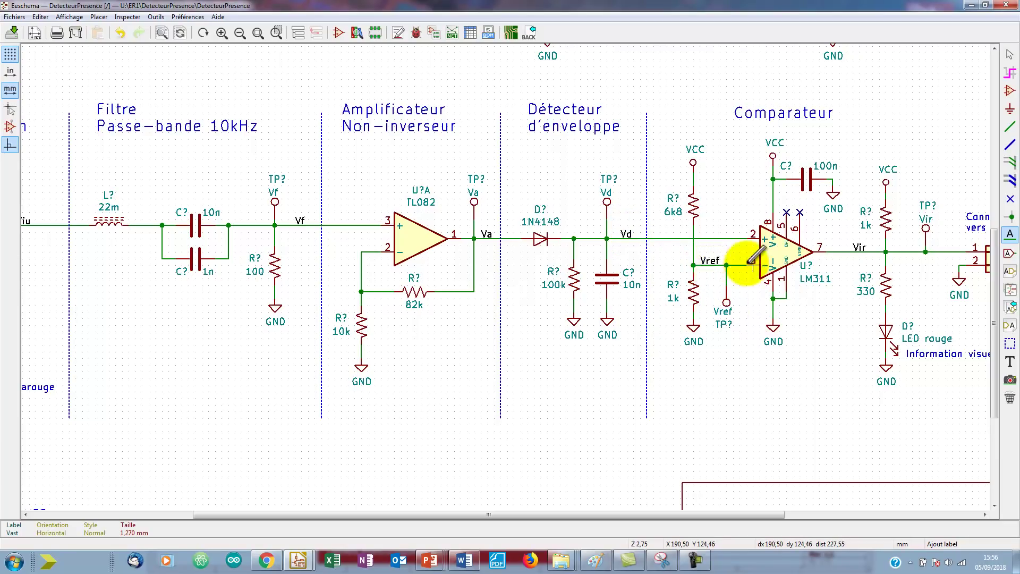
pyautogui.scroll(1, 790, 267)
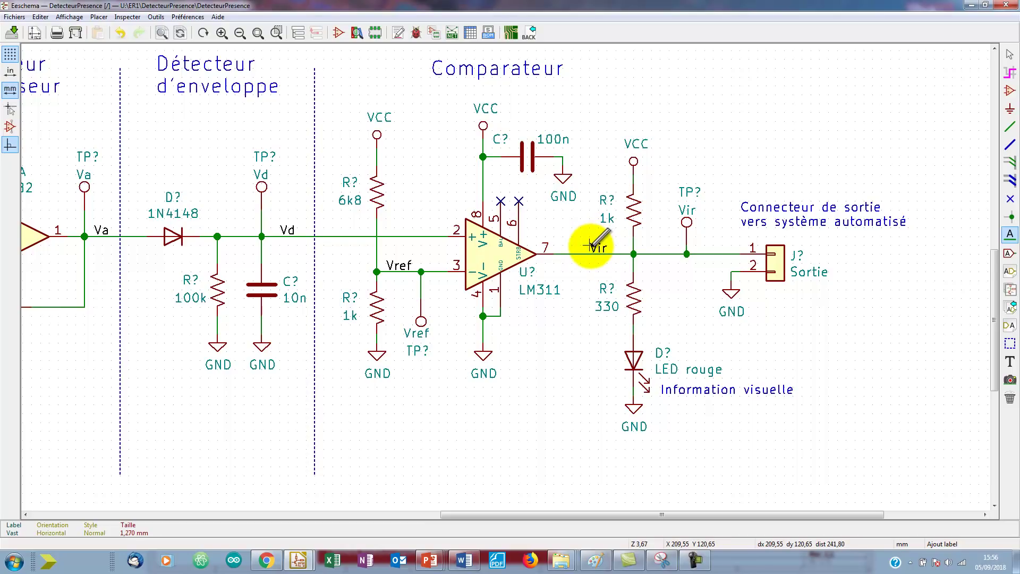
pyautogui.scroll(-1, 336, 241)
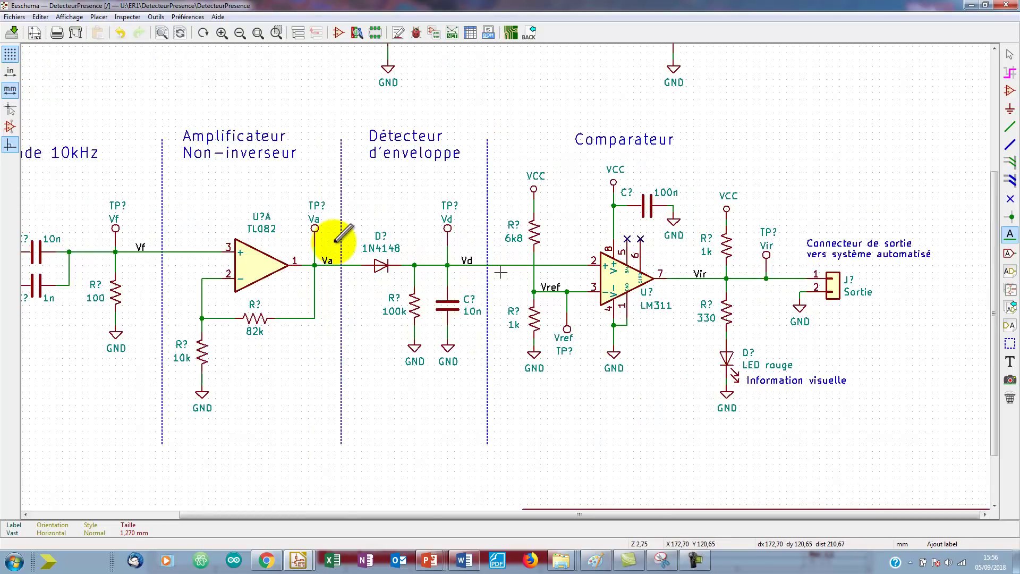
pyautogui.scroll(-1, 335, 241)
pyautogui.scroll(-1, 387, 234)
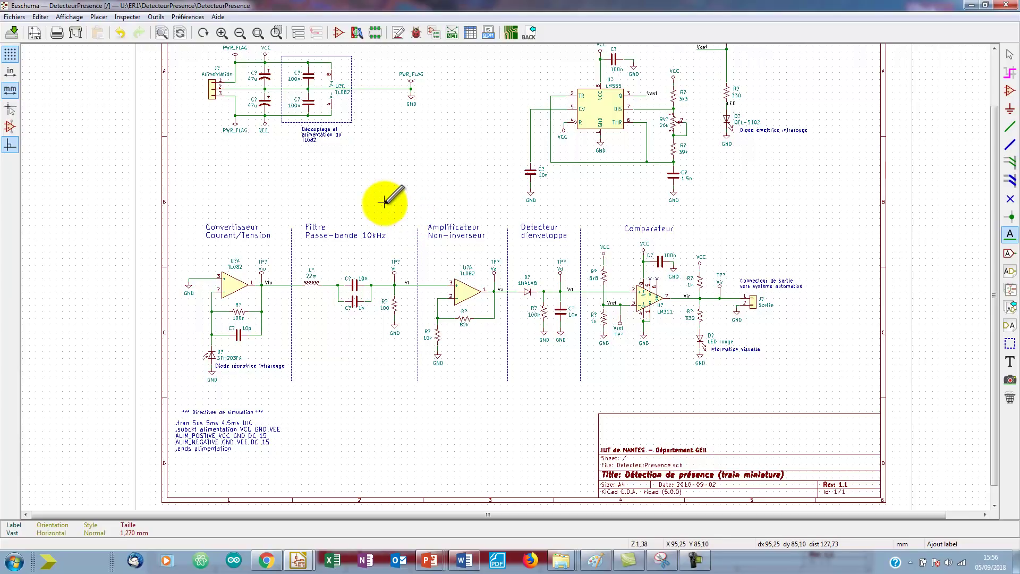
pyautogui.scroll(2, 384, 202)
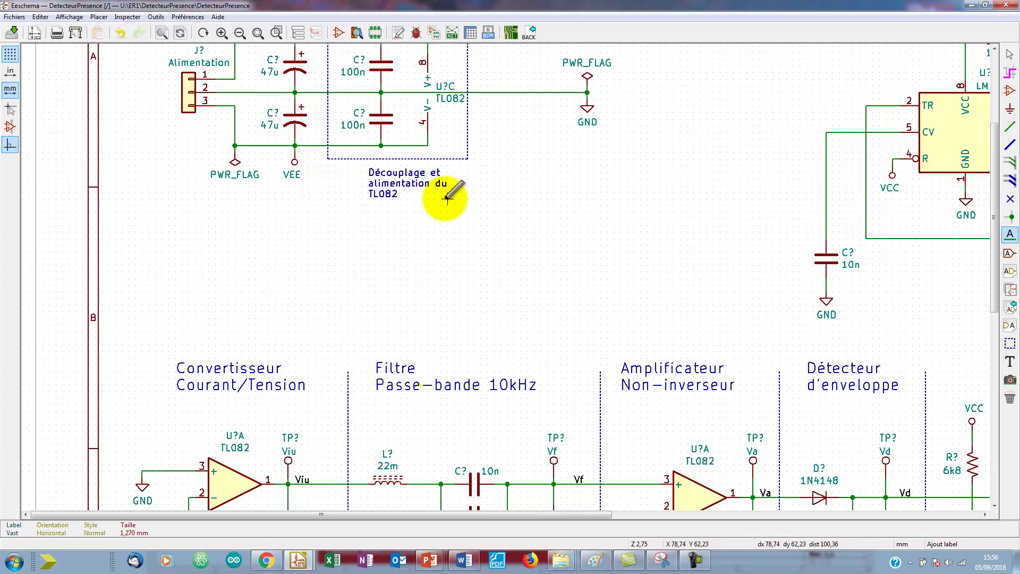
pyautogui.scroll(-1, 406, 111)
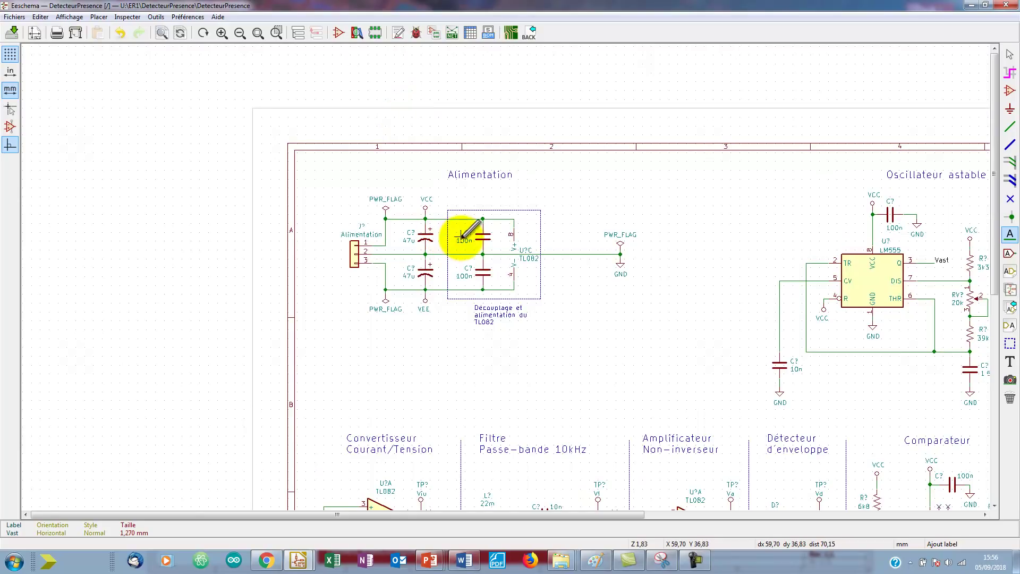
pyautogui.scroll(1, 476, 231)
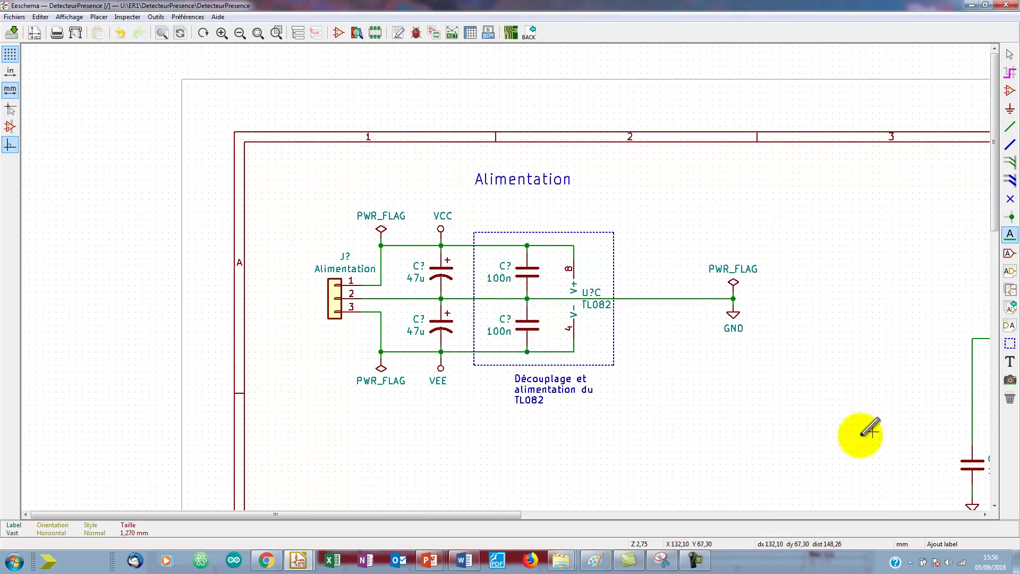
pyautogui.scroll(-1, 505, 280)
pyautogui.scroll(-1, 502, 274)
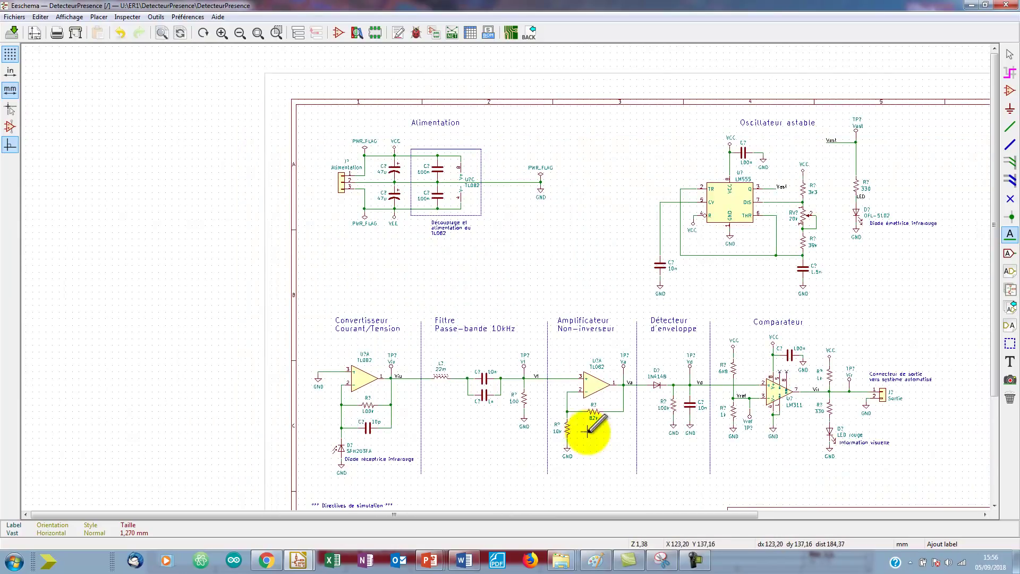
pyautogui.scroll(1, 587, 423)
pyautogui.scroll(1, 553, 228)
pyautogui.scroll(-1, 467, 273)
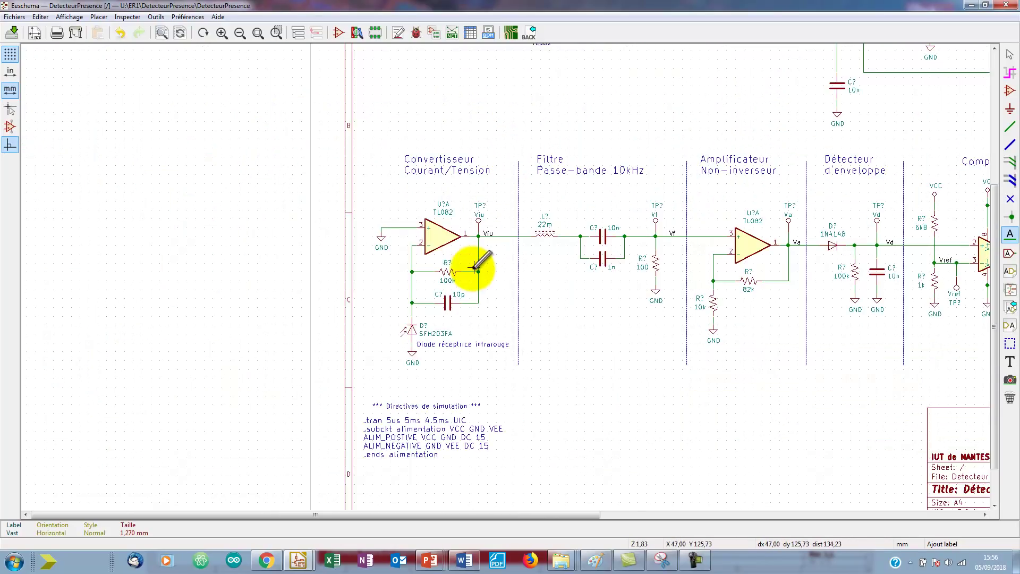
pyautogui.scroll(1, 485, 246)
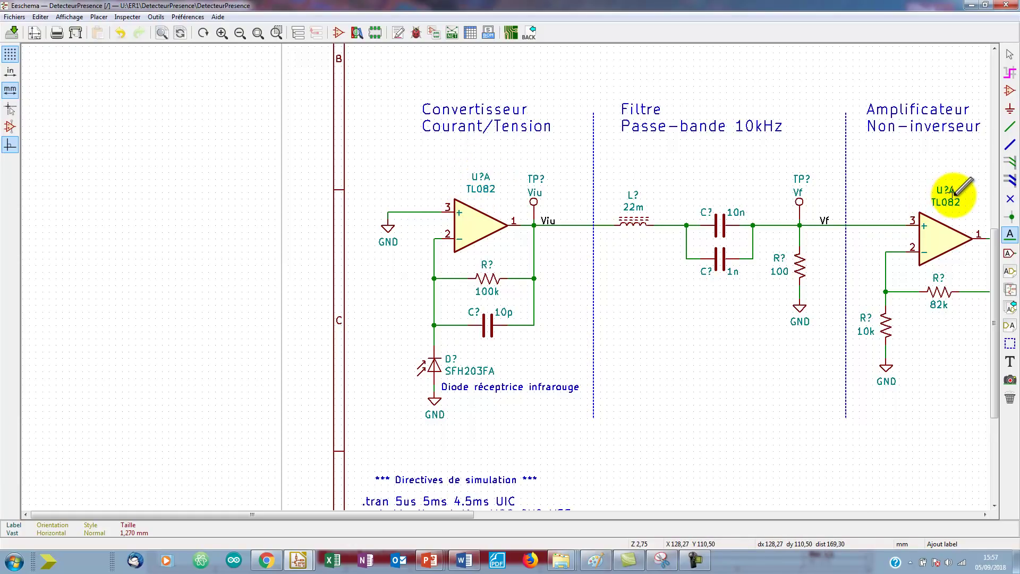
# Change the TL082 symbol in the non-inverting amplifier stage to unit B
pyautogui.scroll(-1, 953, 188)
pyautogui.scroll(1, 439, 308)
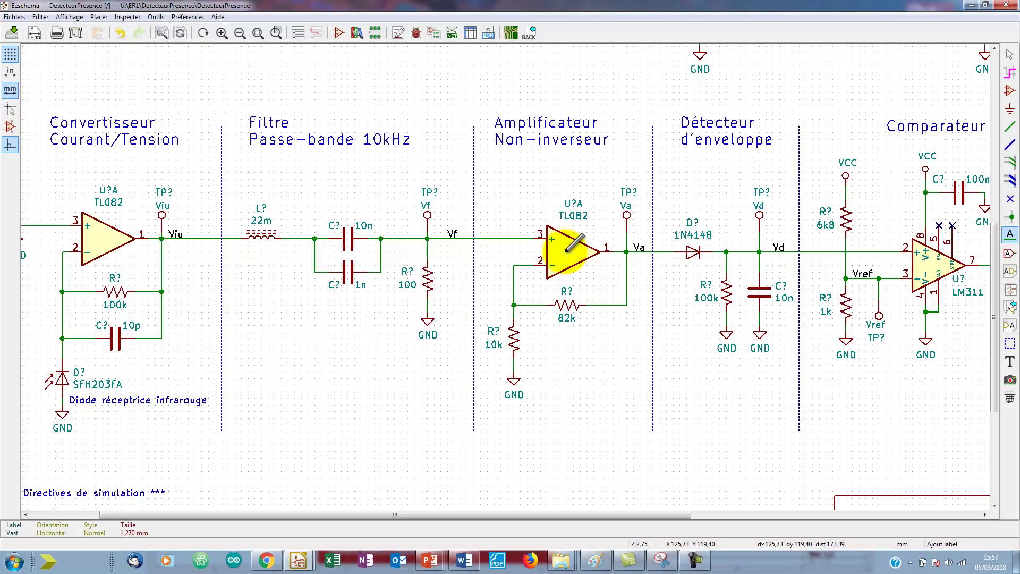
pyautogui.doubleClick(567, 249)
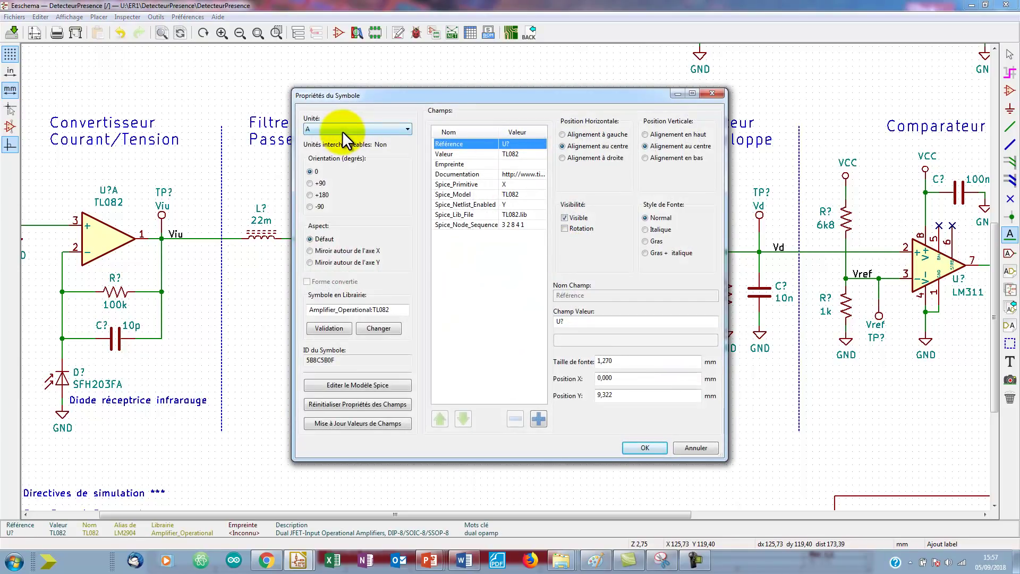
pyautogui.click(342, 132)
pyautogui.click(341, 144)
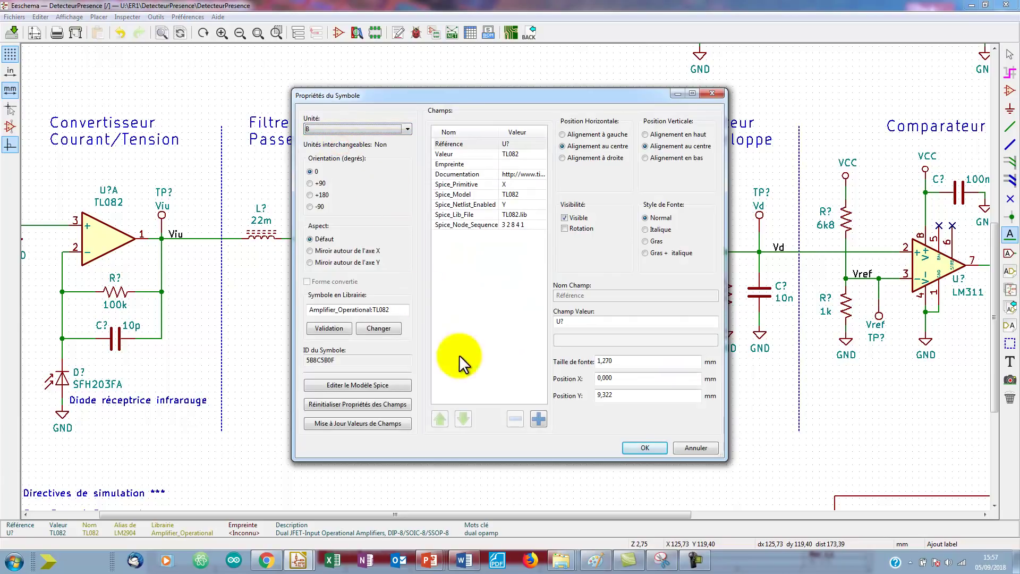
pyautogui.click(636, 446)
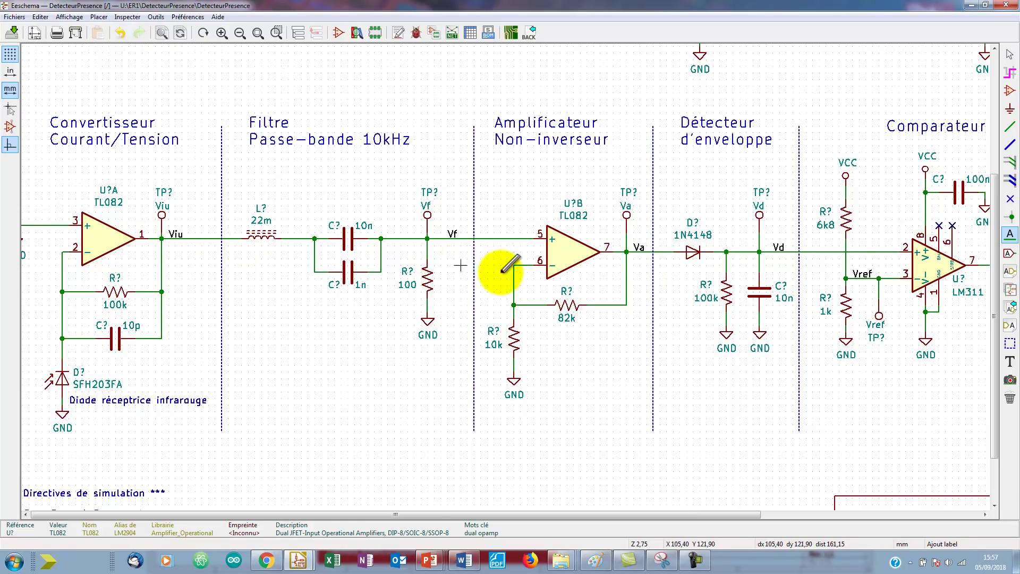
# Annotate the entire schematic, keeping existing annotation, sorting components by X position and using the first free number after 0
pyautogui.scroll(-2, 484, 268)
pyautogui.scroll(-1, 536, 266)
pyautogui.scroll(1, 497, 228)
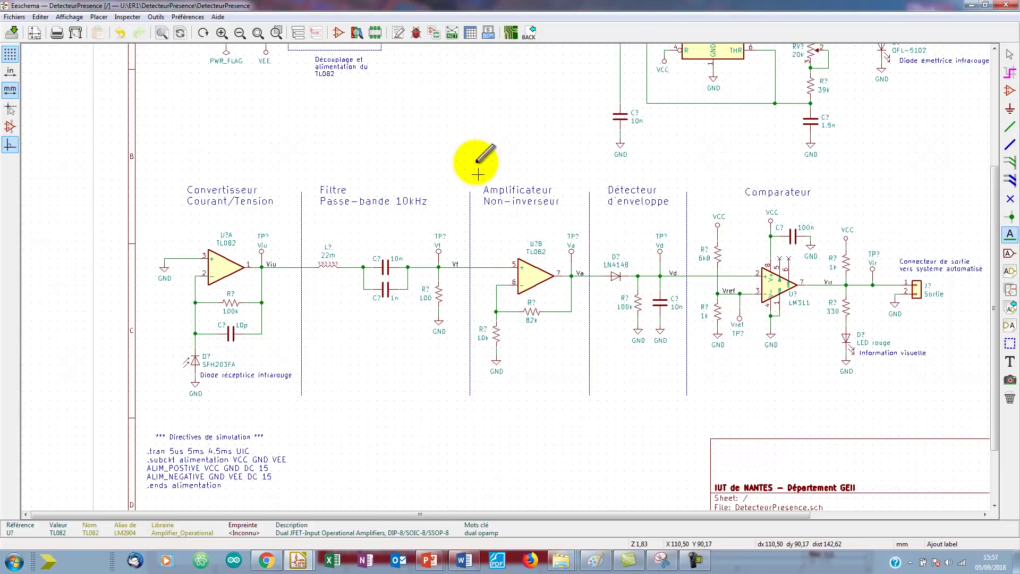
pyautogui.click(397, 34)
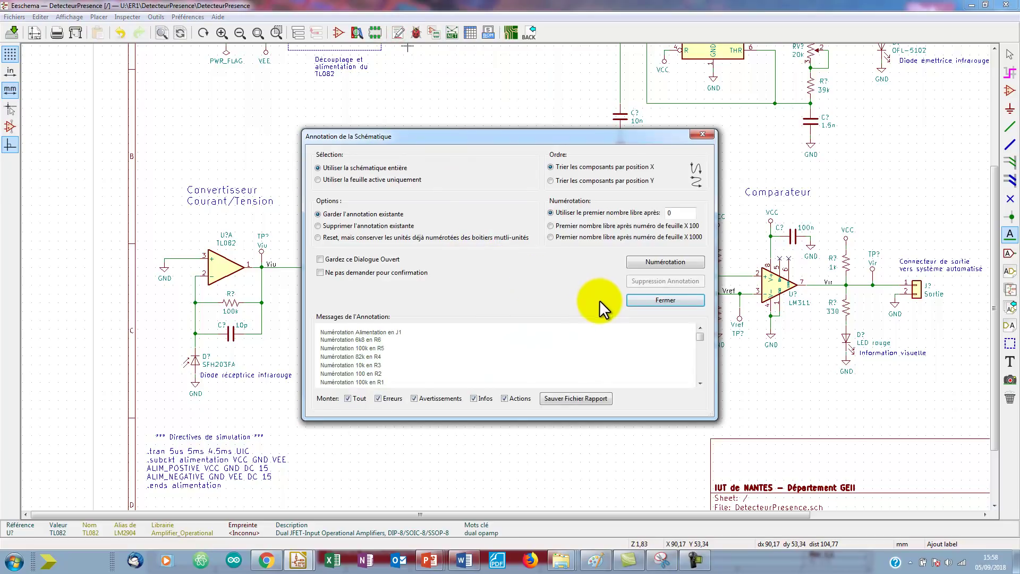
pyautogui.click(660, 261)
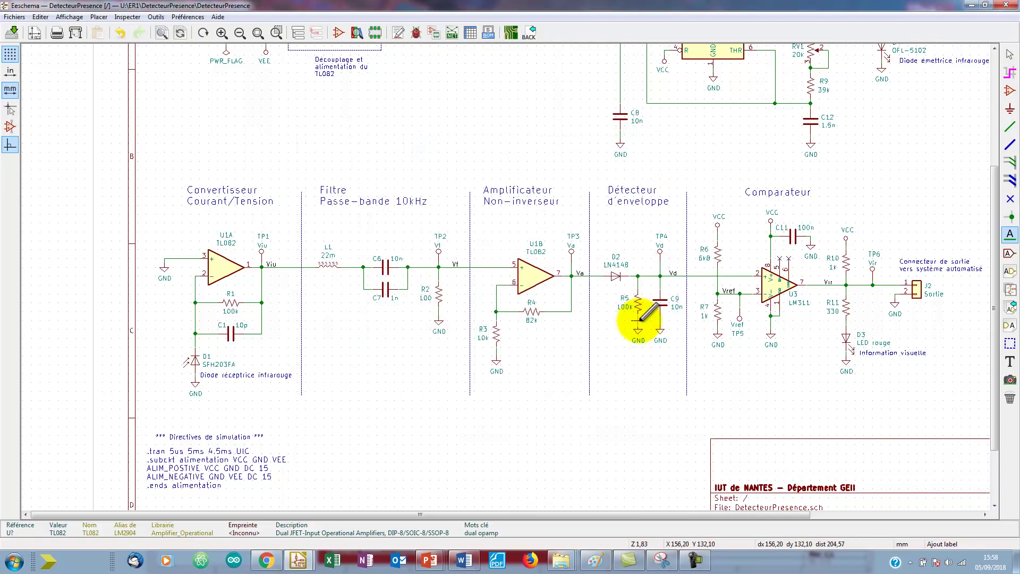
# Review the component references across the stages and run the electrical rules check on the schematic
pyautogui.scroll(4, 580, 268)
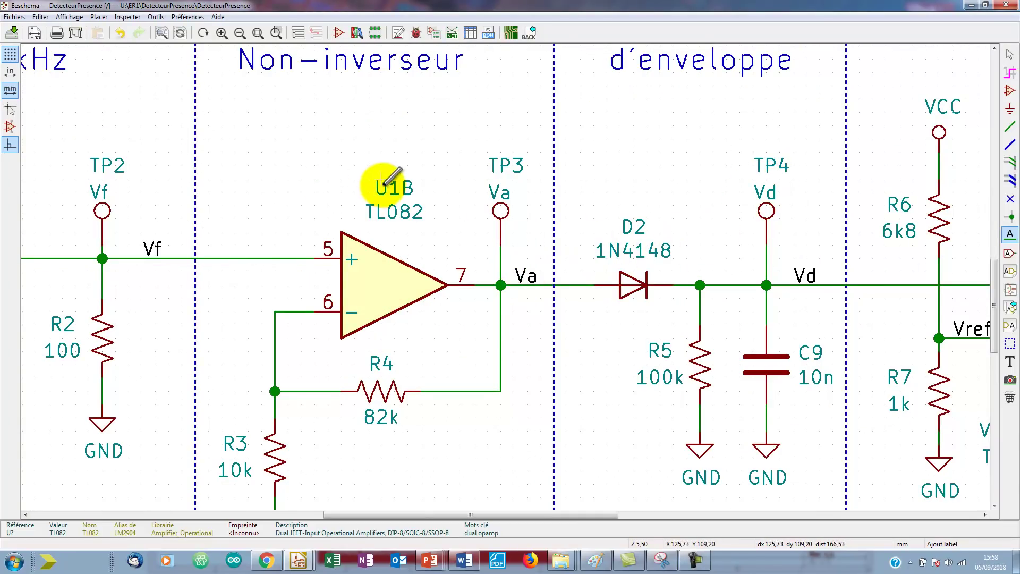
pyautogui.scroll(-3, 633, 278)
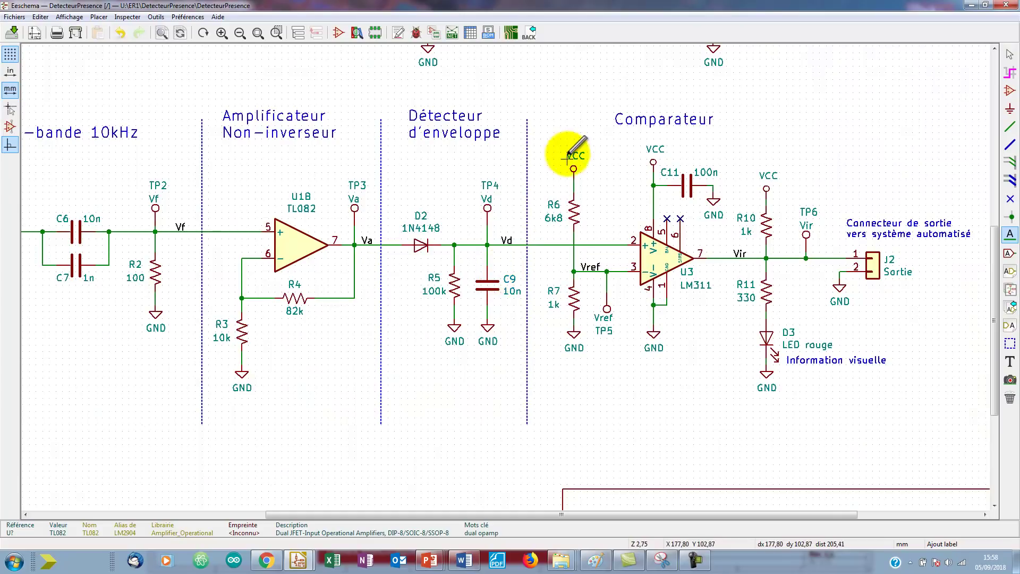
pyautogui.scroll(-1, 575, 151)
pyautogui.scroll(1, 576, 194)
pyautogui.scroll(-1, 500, 272)
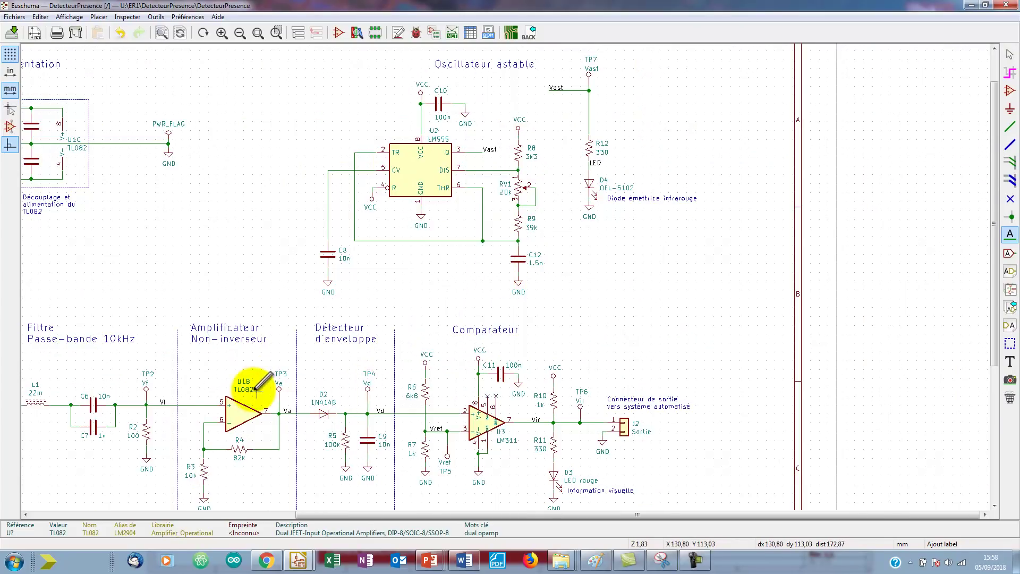
pyautogui.scroll(-1, 254, 388)
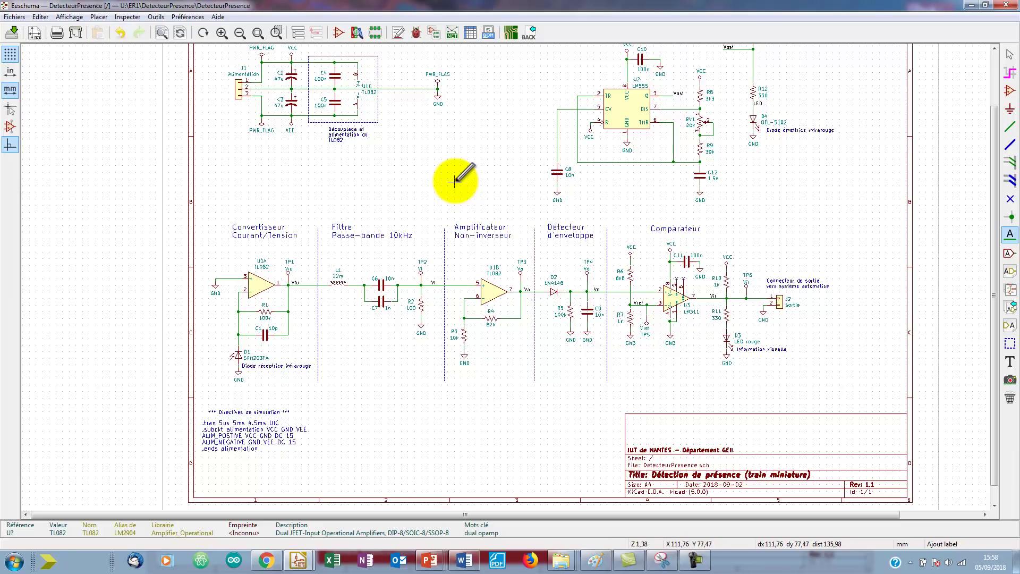
pyautogui.click(416, 36)
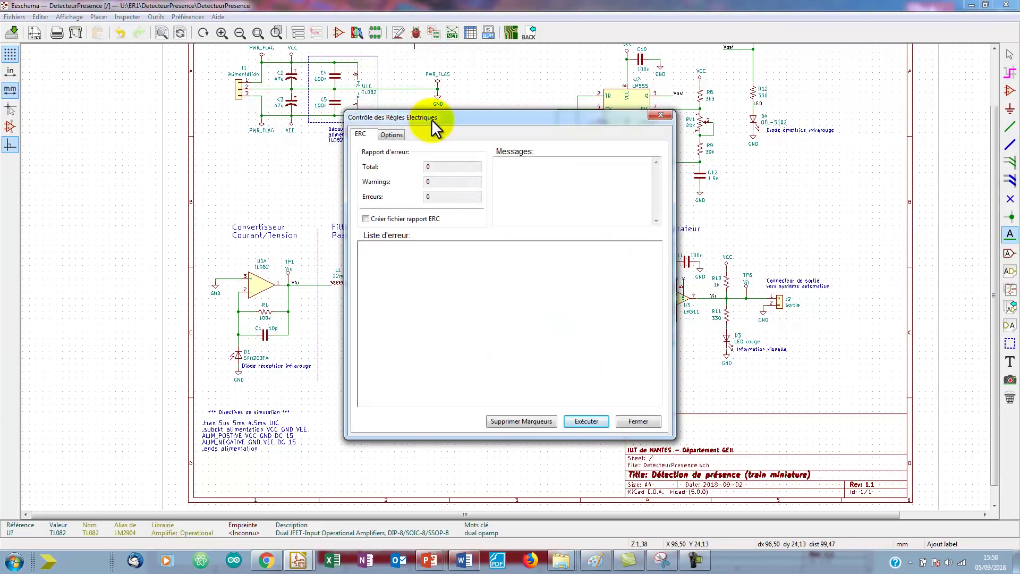
pyautogui.click(594, 419)
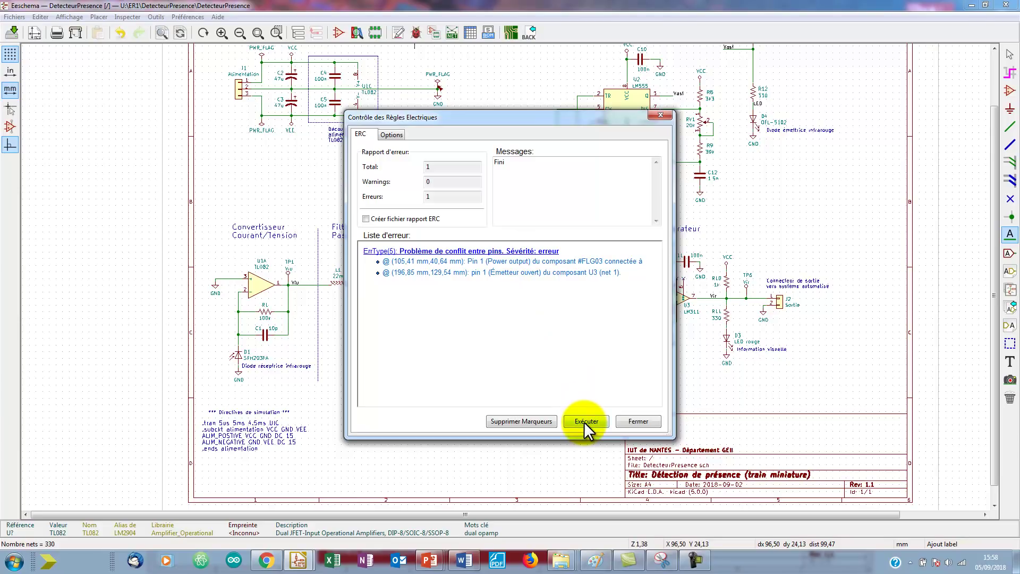
# Locate the reported pin conflict error in the schematic and close the electrical rules check
pyautogui.click(532, 254)
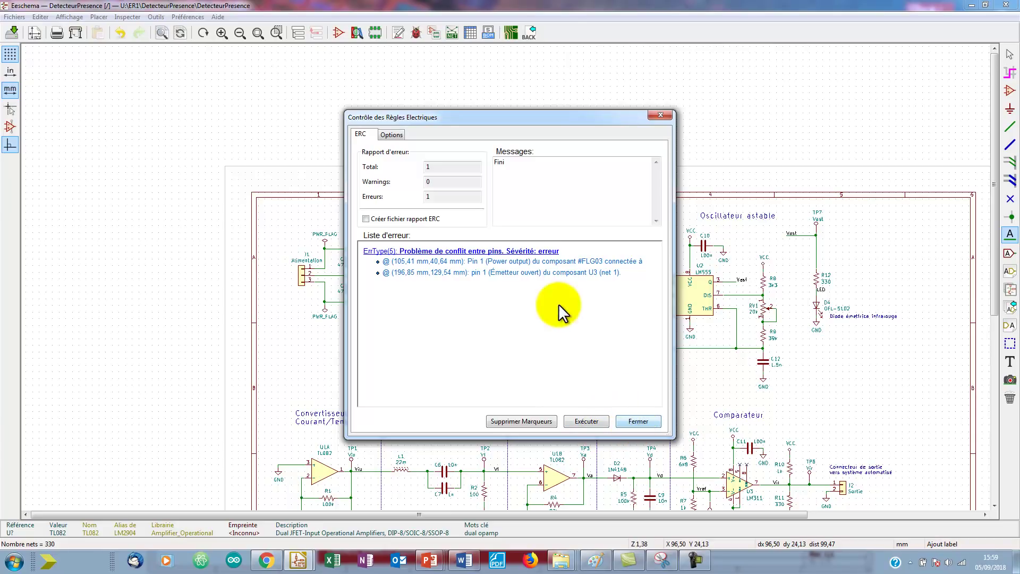
pyautogui.click(528, 251)
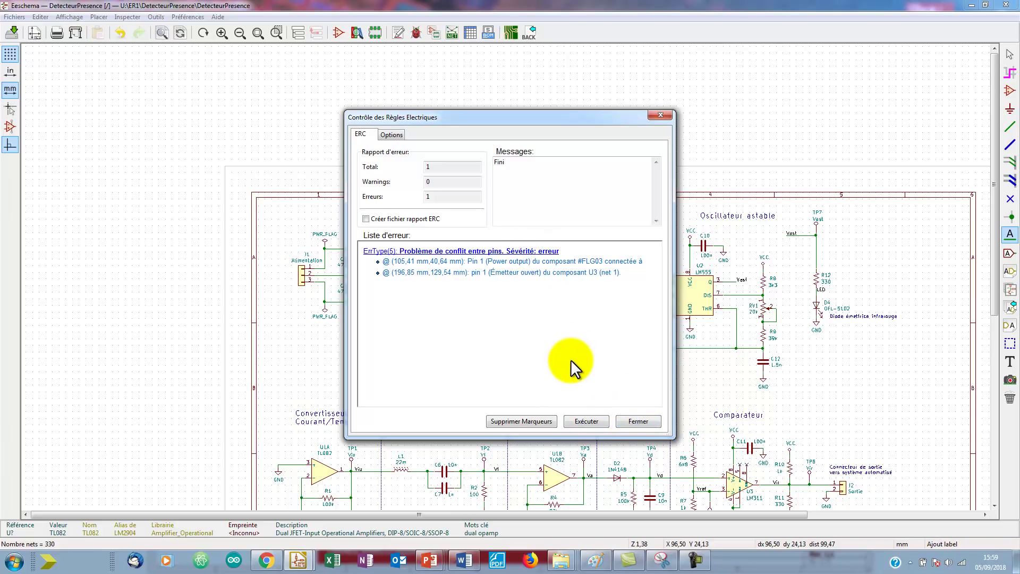
pyautogui.click(632, 420)
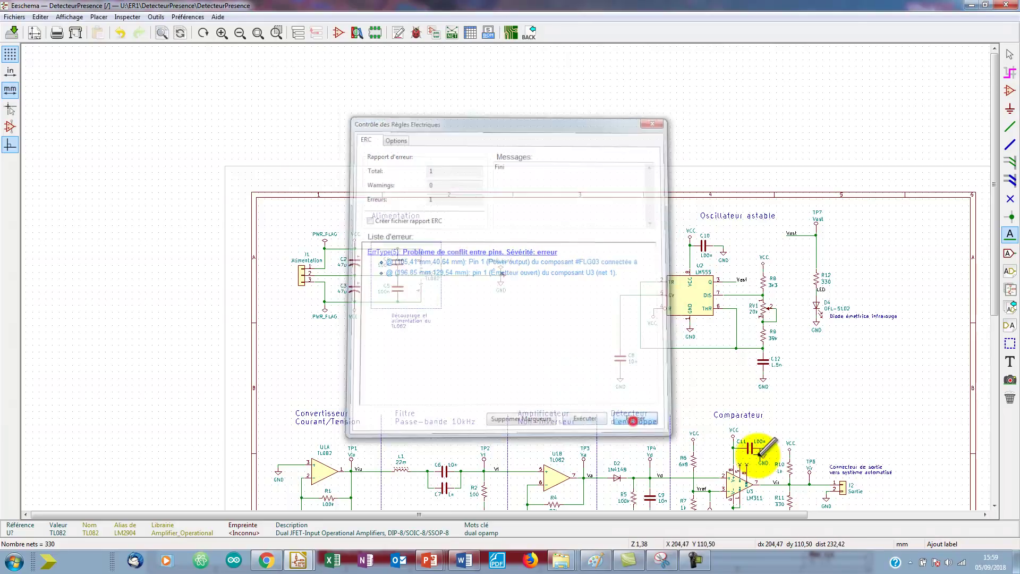
# Examine the comparator stage, review the electrical rules error list again and close it
pyautogui.scroll(-1, 736, 485)
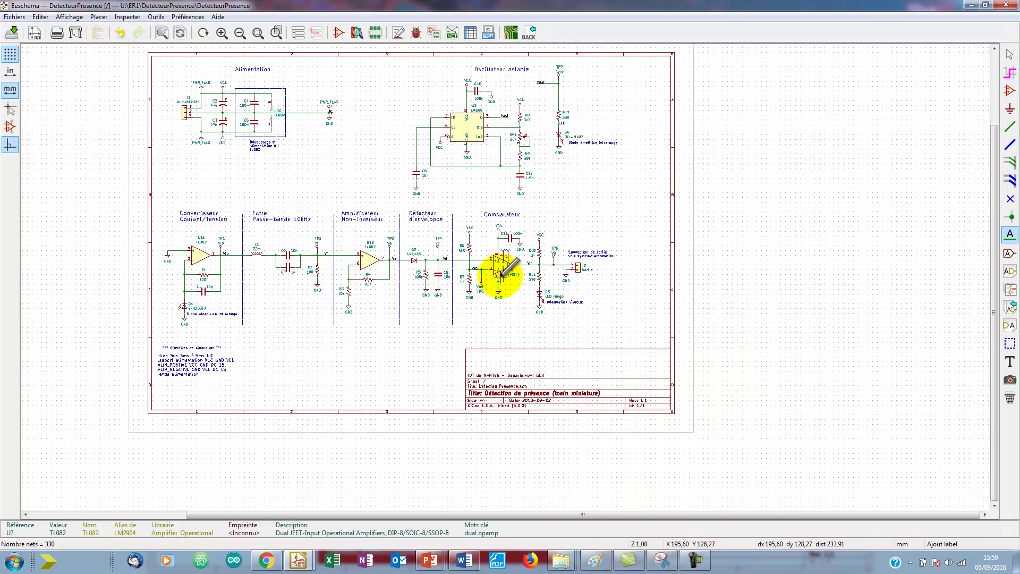
pyautogui.scroll(1, 502, 272)
pyautogui.scroll(1, 502, 270)
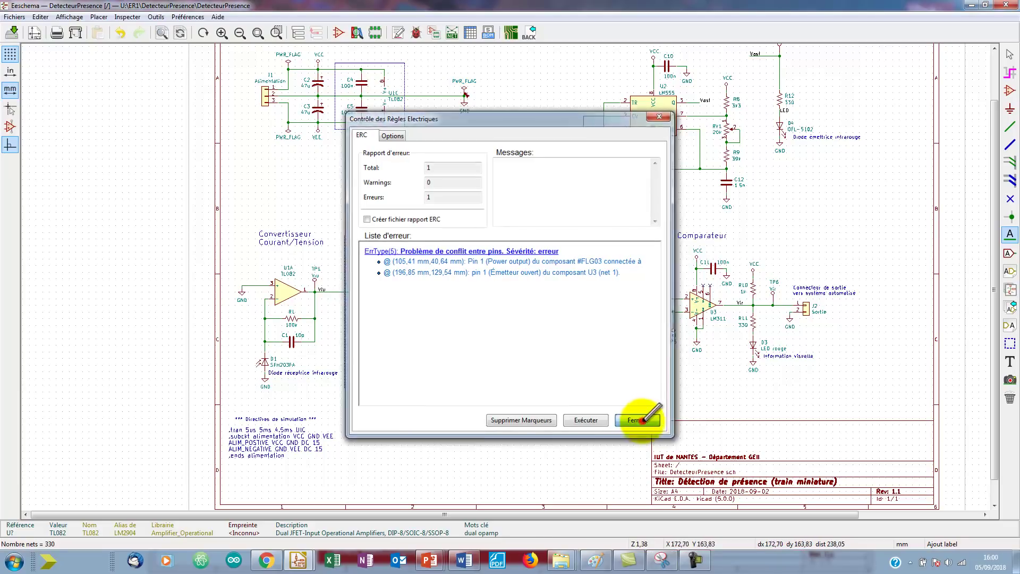
pyautogui.click(641, 420)
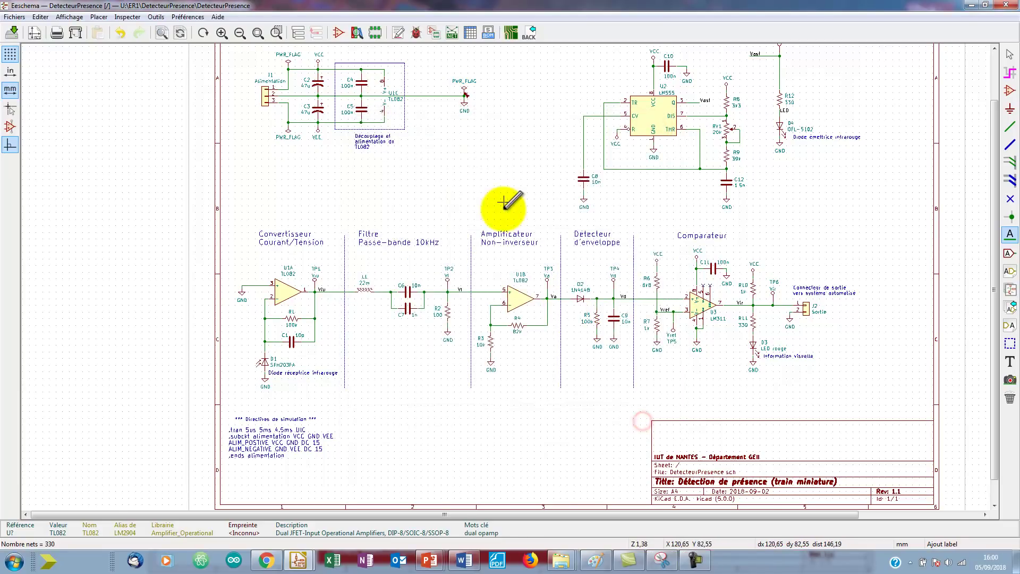
# Inspect the error marker at the PWR_FLAG and GND junction of the power supply, leaving label placement mode
pyautogui.scroll(2, 501, 216)
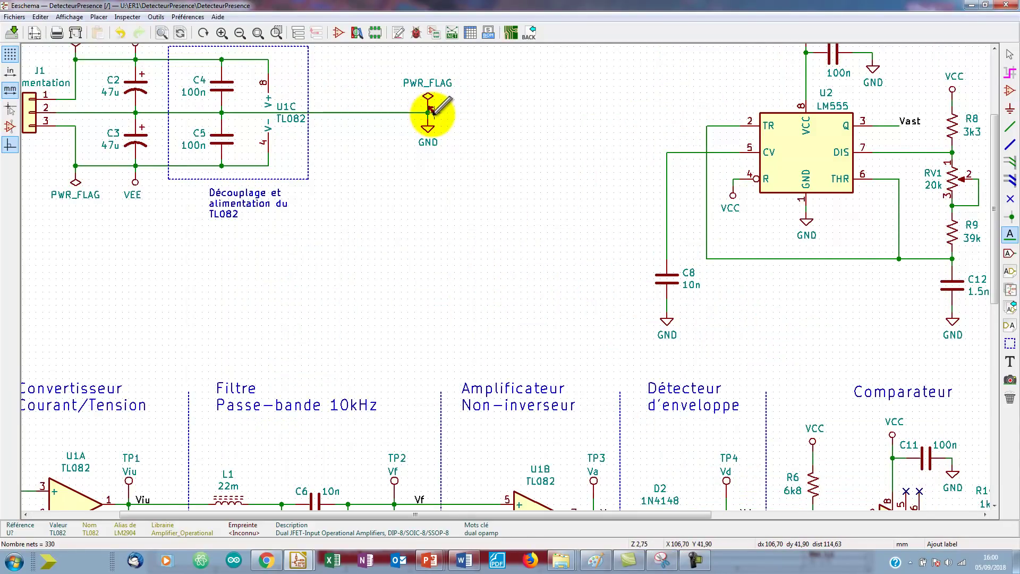
pyautogui.click(430, 112)
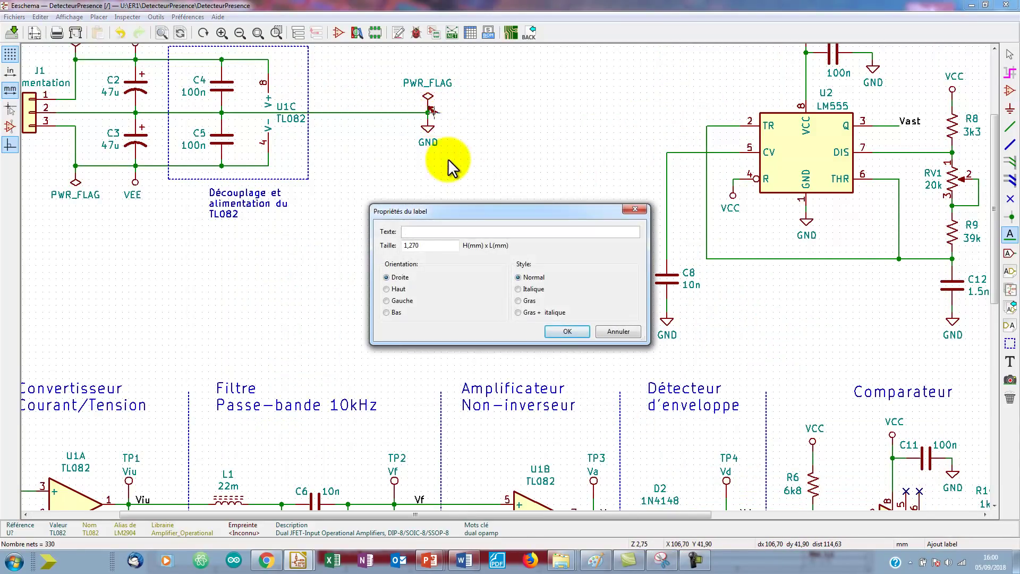
pyautogui.press('Escape')
pyautogui.press('Escape')
pyautogui.click(434, 114)
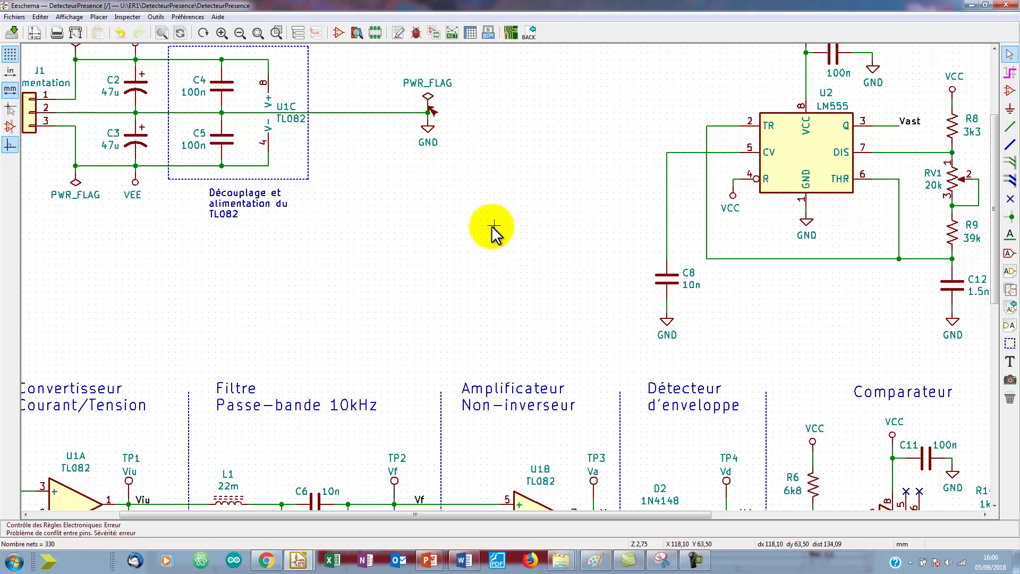
# Reopen the electrical rules check, compare its pin conflict entries with the marker at the GND power flag, and close it
pyautogui.click(415, 35)
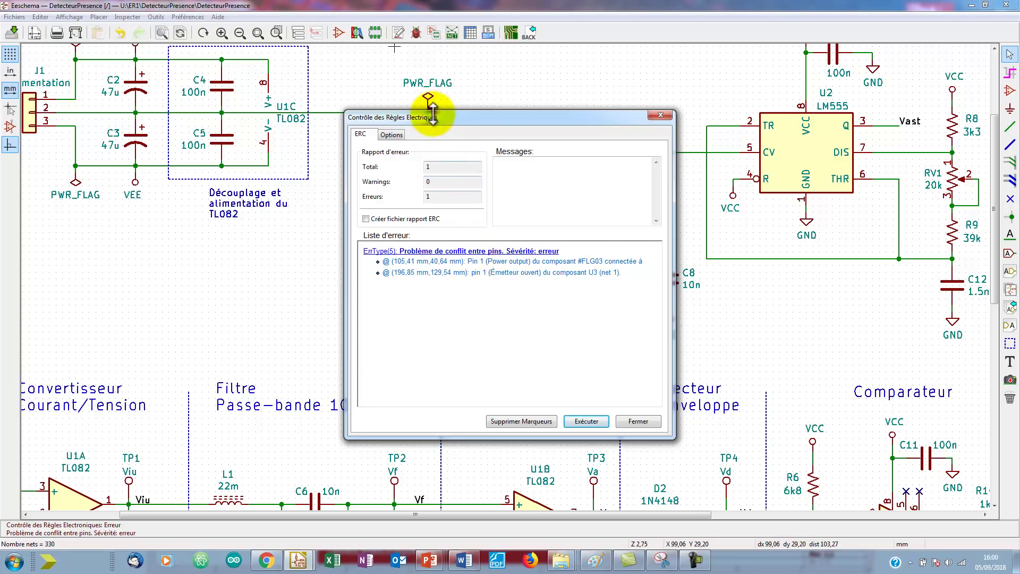
pyautogui.moveTo(432, 116); pyautogui.dragTo(426, 141)
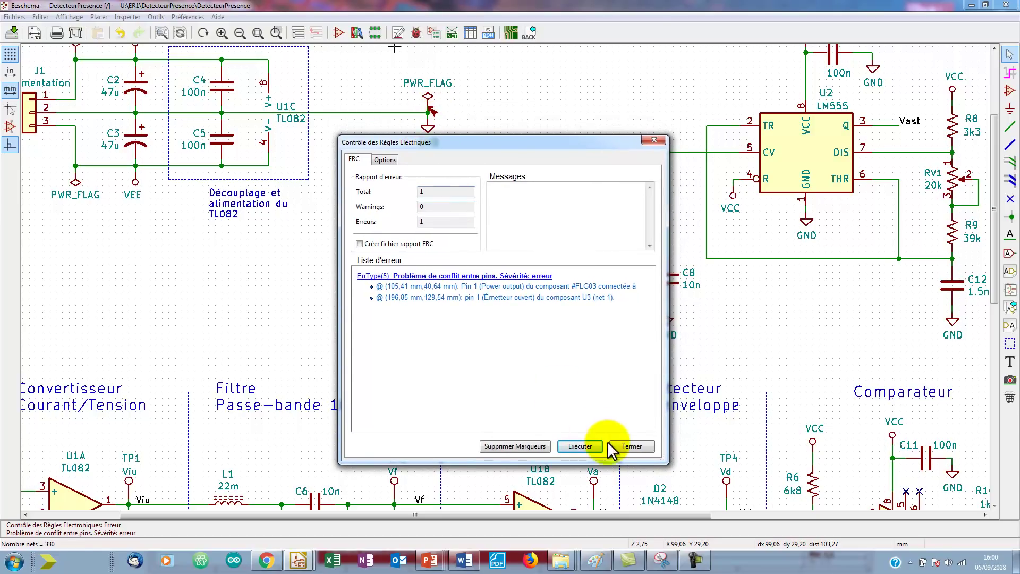
pyautogui.click(630, 447)
# Check pin 1 of comparator U3 against the electrical rules error list, close the list and view the whole schematic
pyautogui.scroll(-2, 803, 460)
pyautogui.scroll(4, 528, 330)
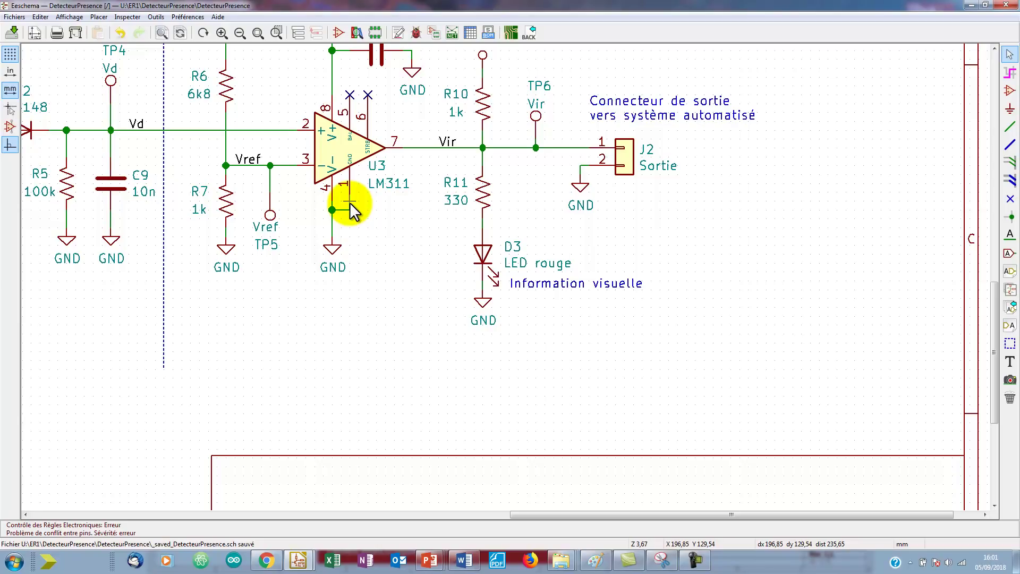
pyautogui.click(417, 34)
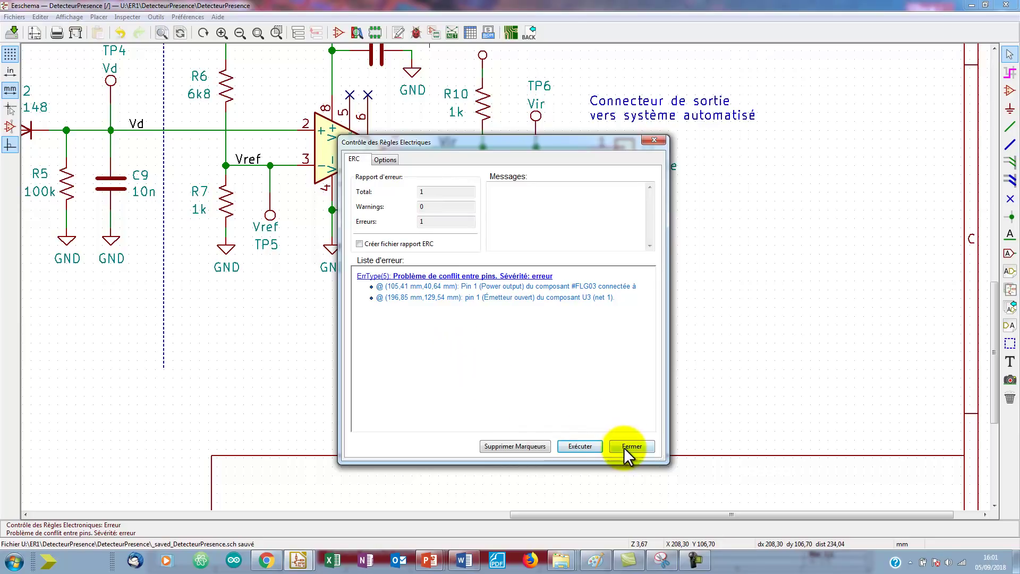
pyautogui.click(641, 449)
pyautogui.scroll(-3, 420, 302)
pyautogui.scroll(-1, 229, 115)
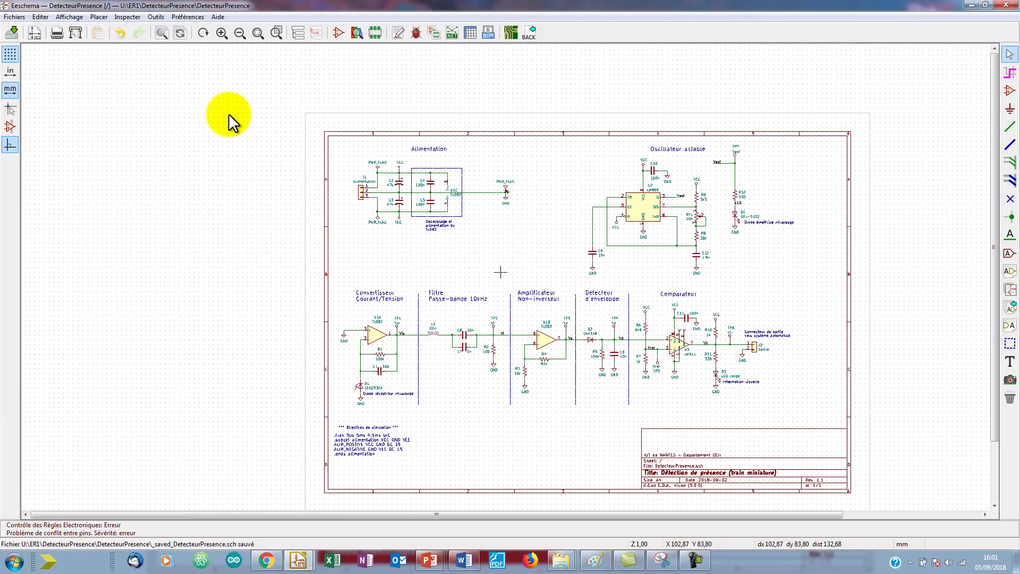
pyautogui.scroll(1, 501, 272)
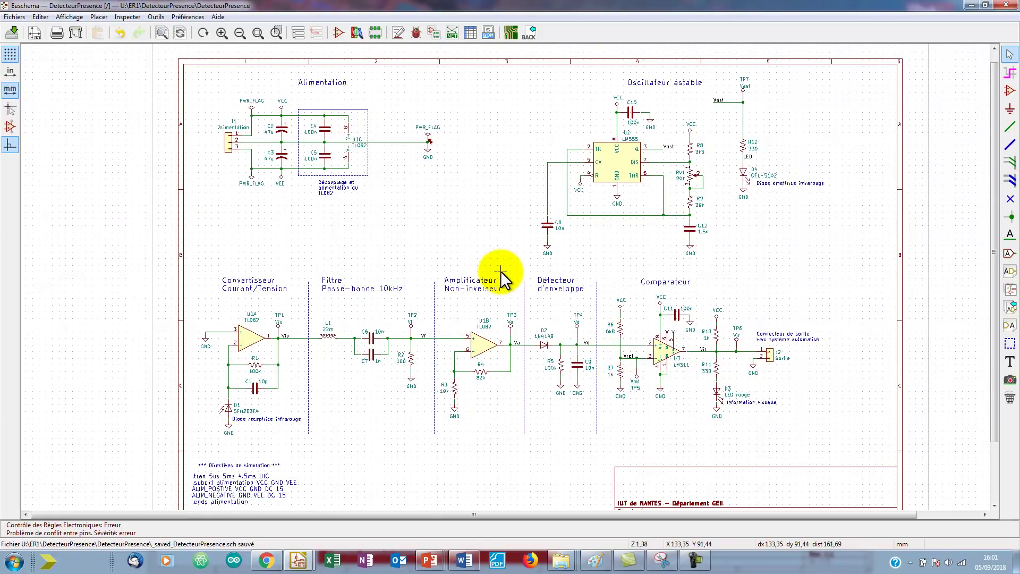